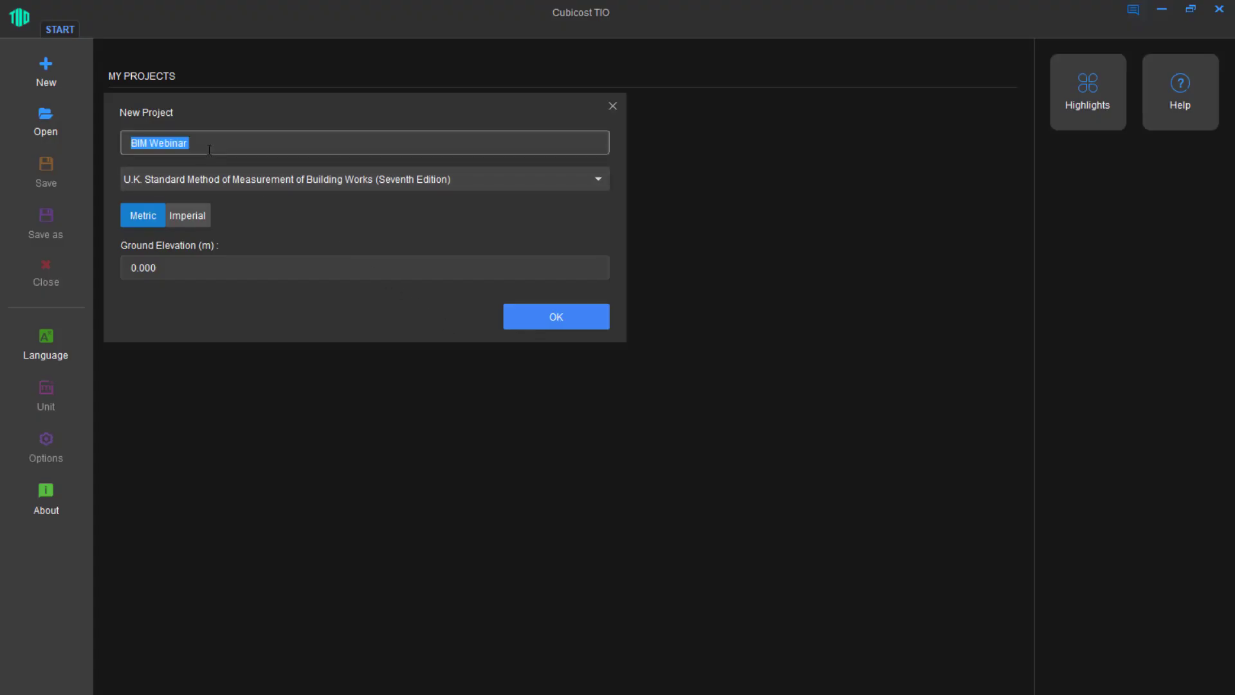
- Create project 'BIM Webinar QTO' with the SMM7 Seventh Edition rule, Metric units and 0.000 ground elevation
click(209, 150)
text(QTO)
click(271, 184)
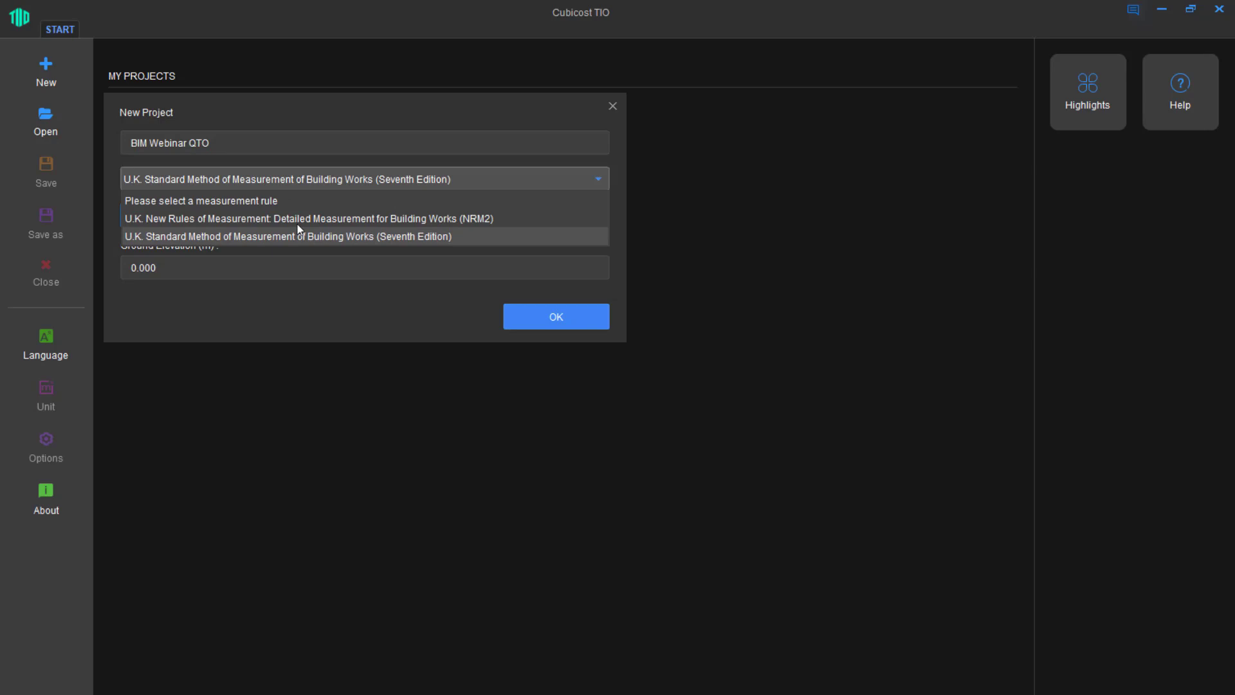
click(300, 233)
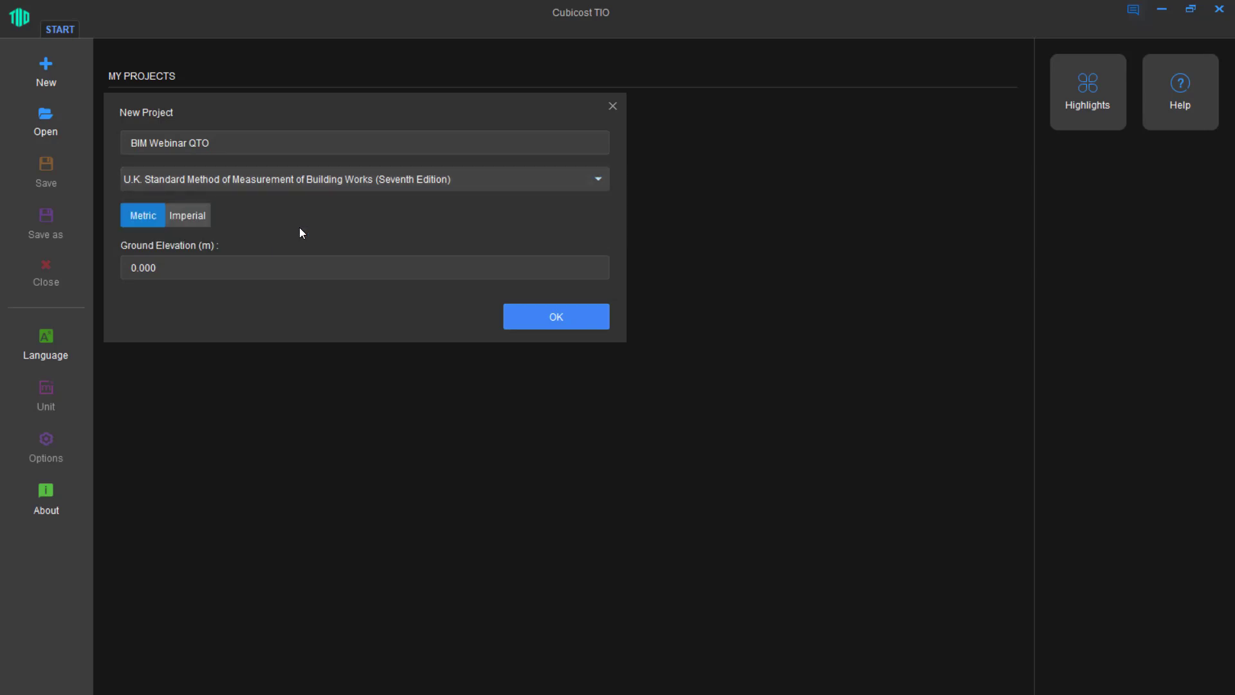
click(192, 220)
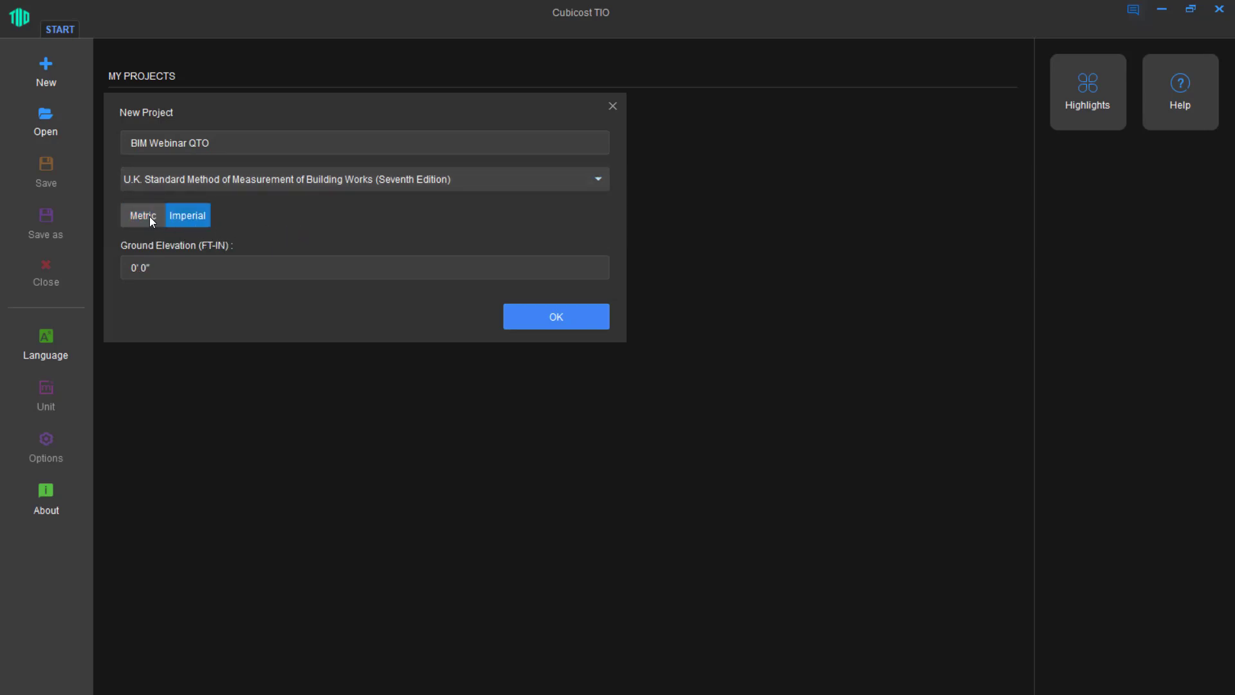
click(150, 216)
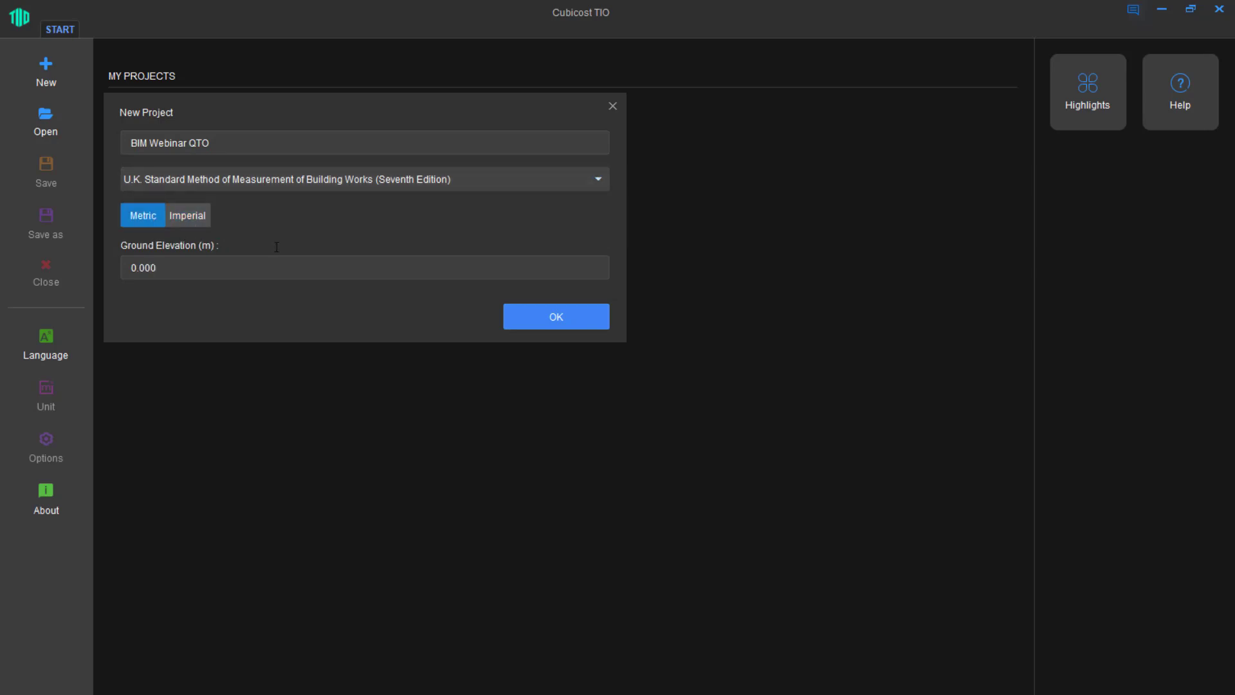
click(544, 311)
click(544, 274)
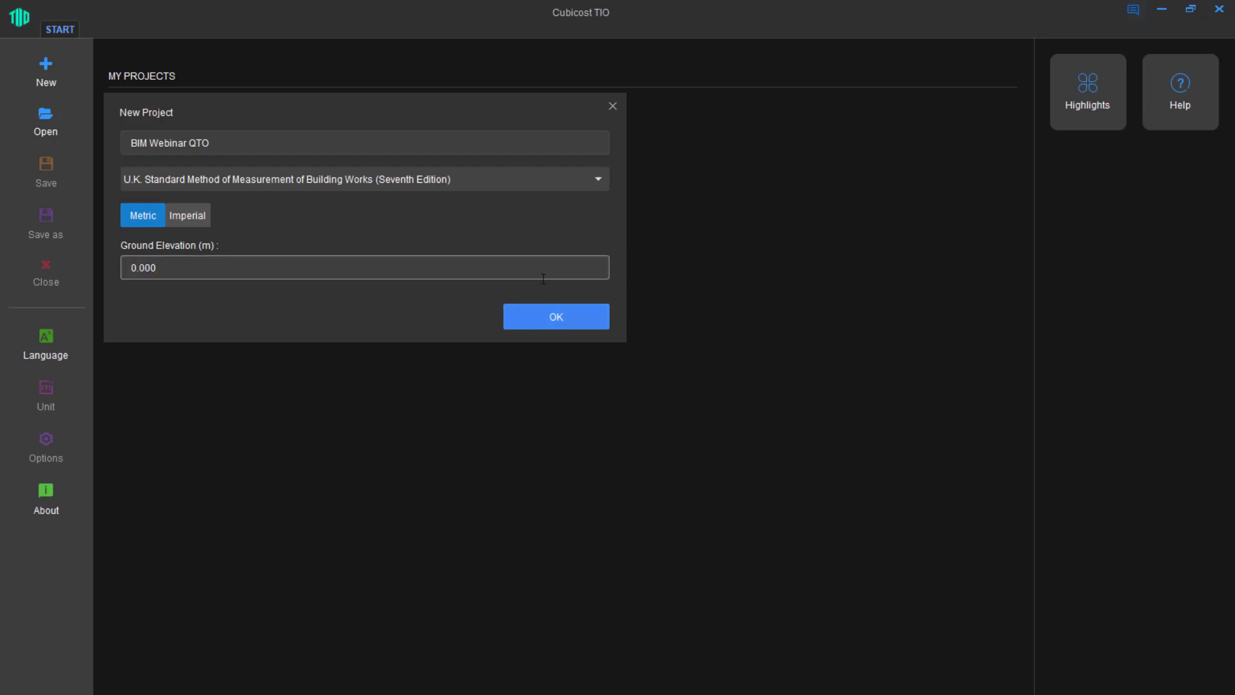
click(540, 316)
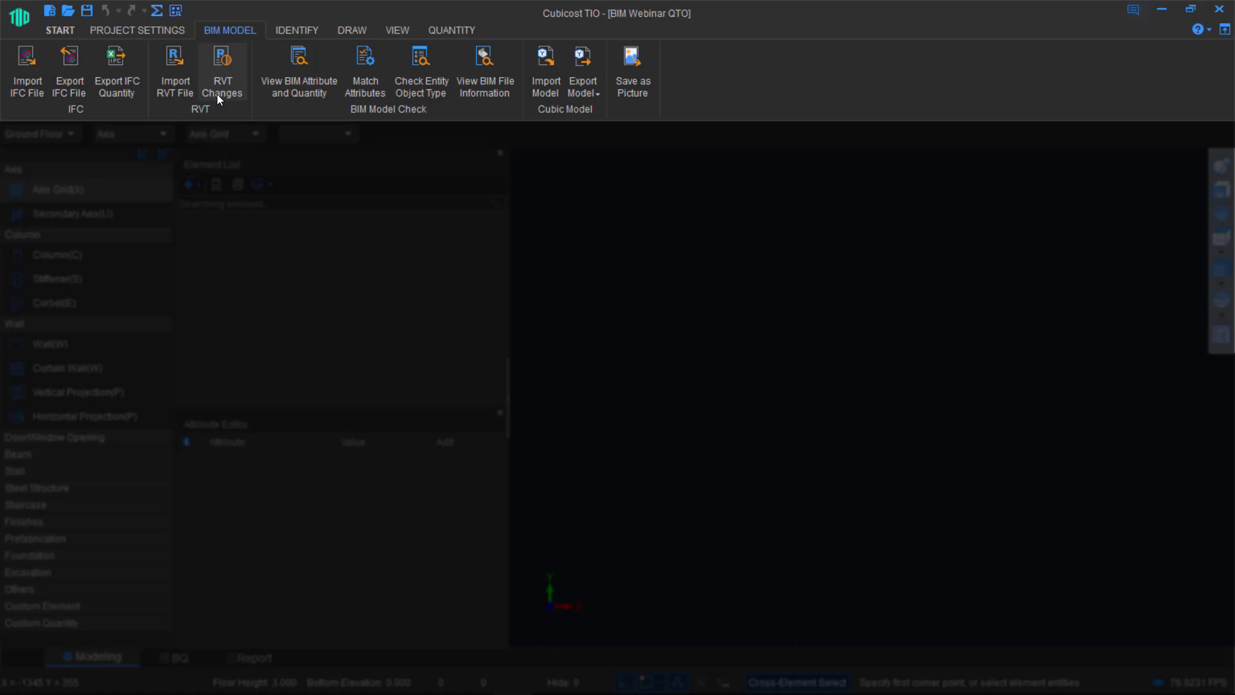
- Browse to rst_advanced_sample_project.rvt and load it as the Revit import file
click(182, 91)
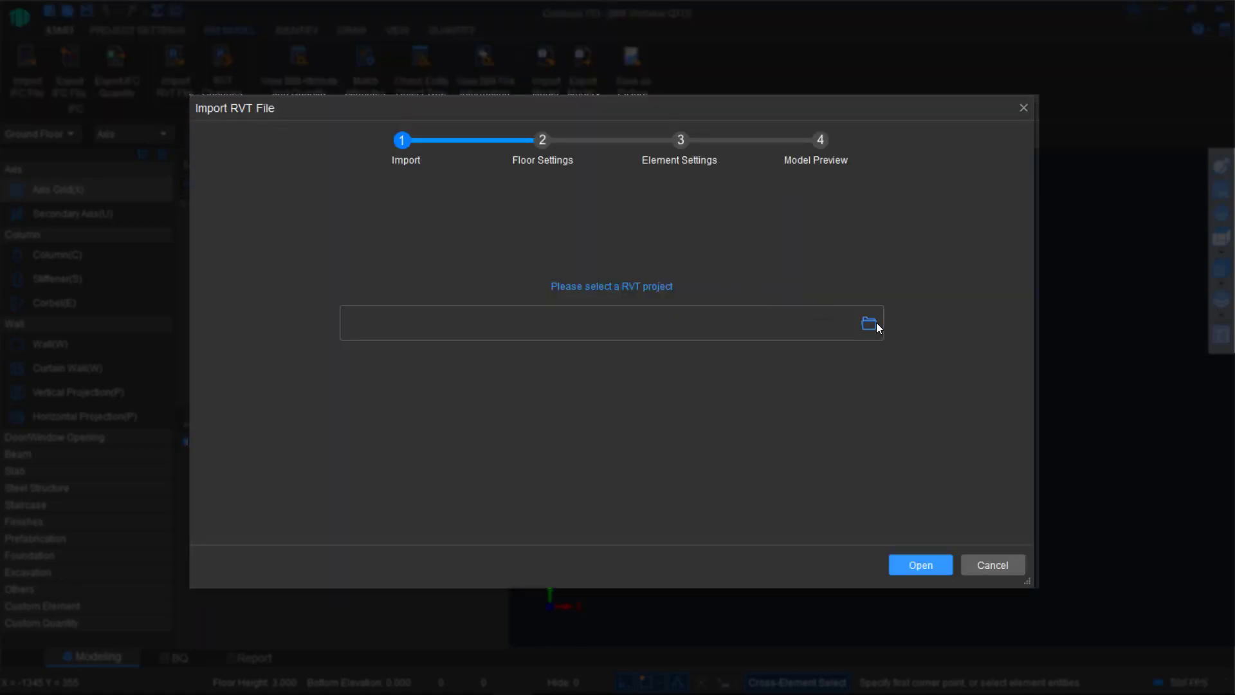
click(877, 323)
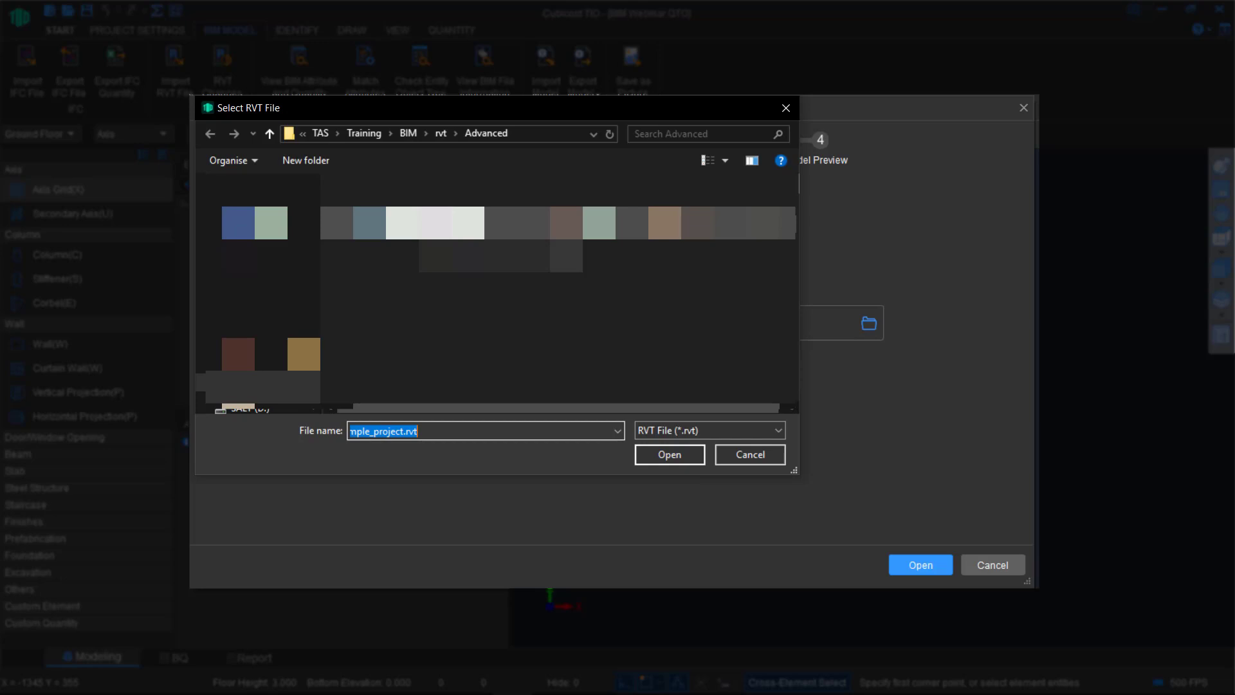
click(681, 454)
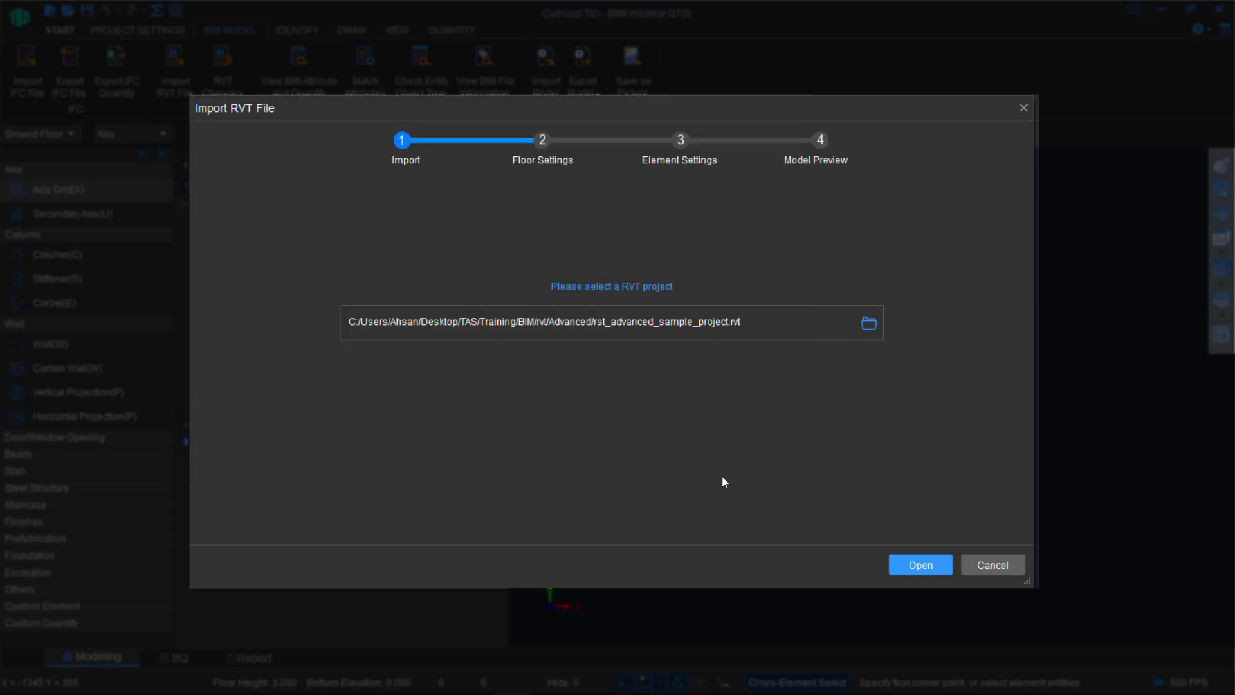
click(919, 564)
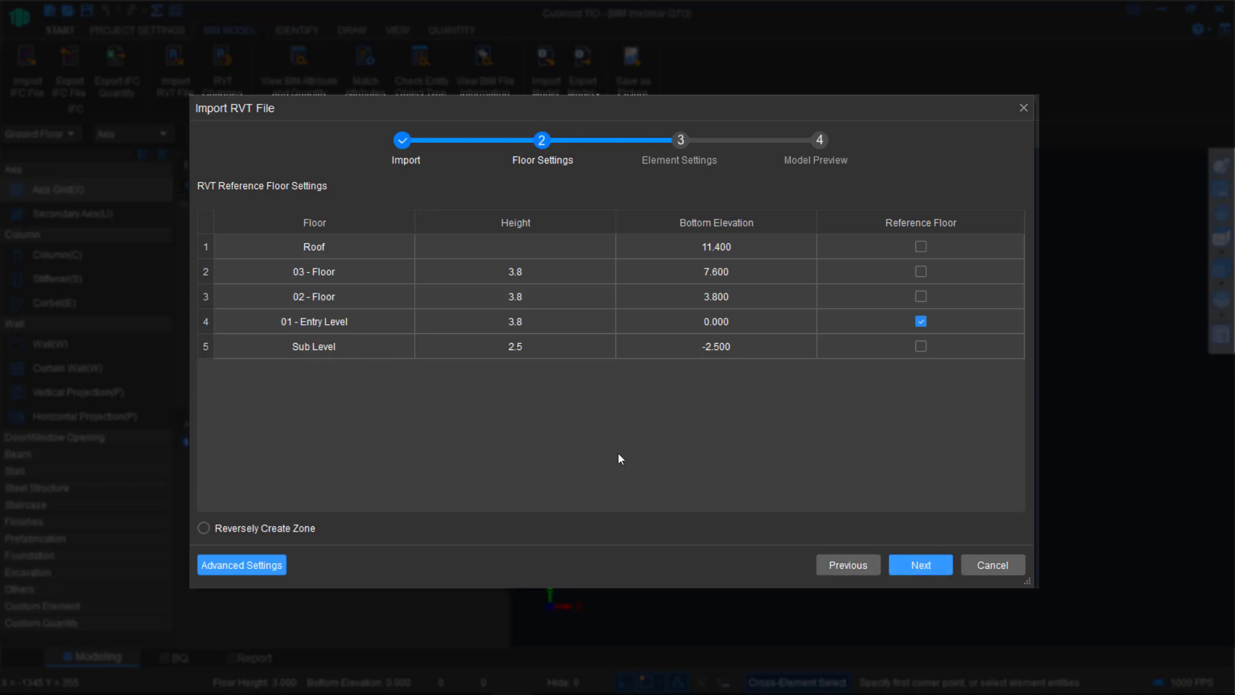
- Go to Element Settings and confirm the first beam keeps TIO type Beam
click(928, 571)
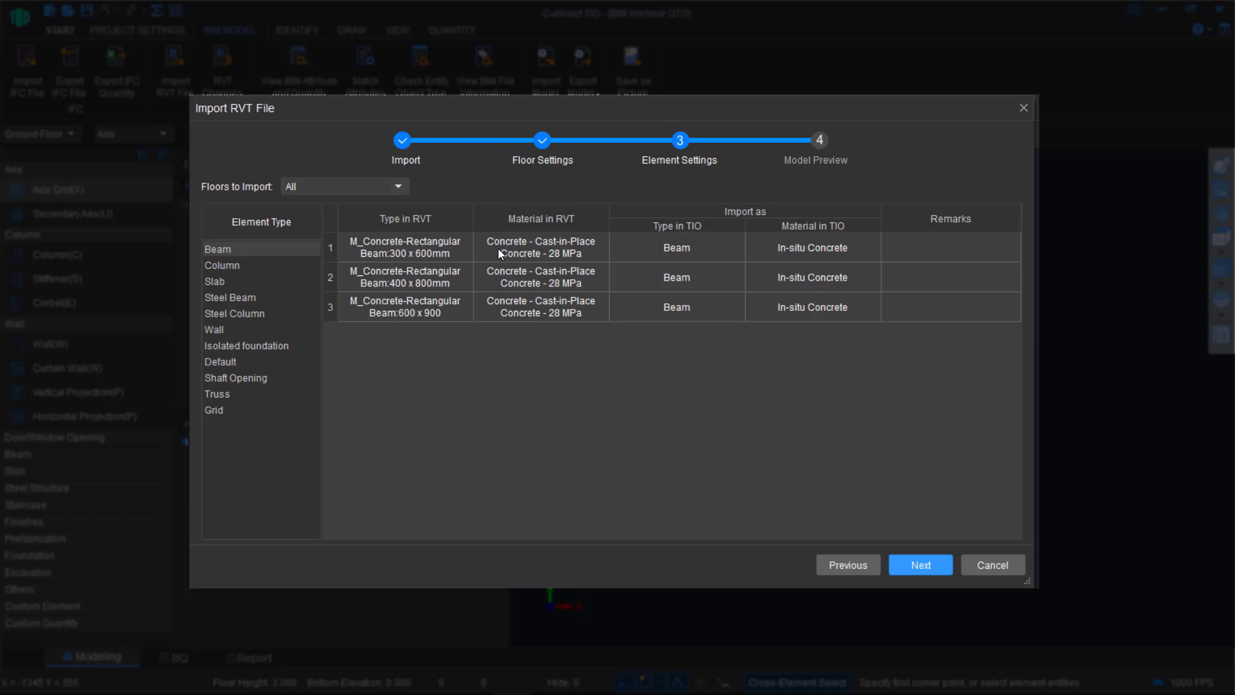
click(692, 249)
click(692, 249)
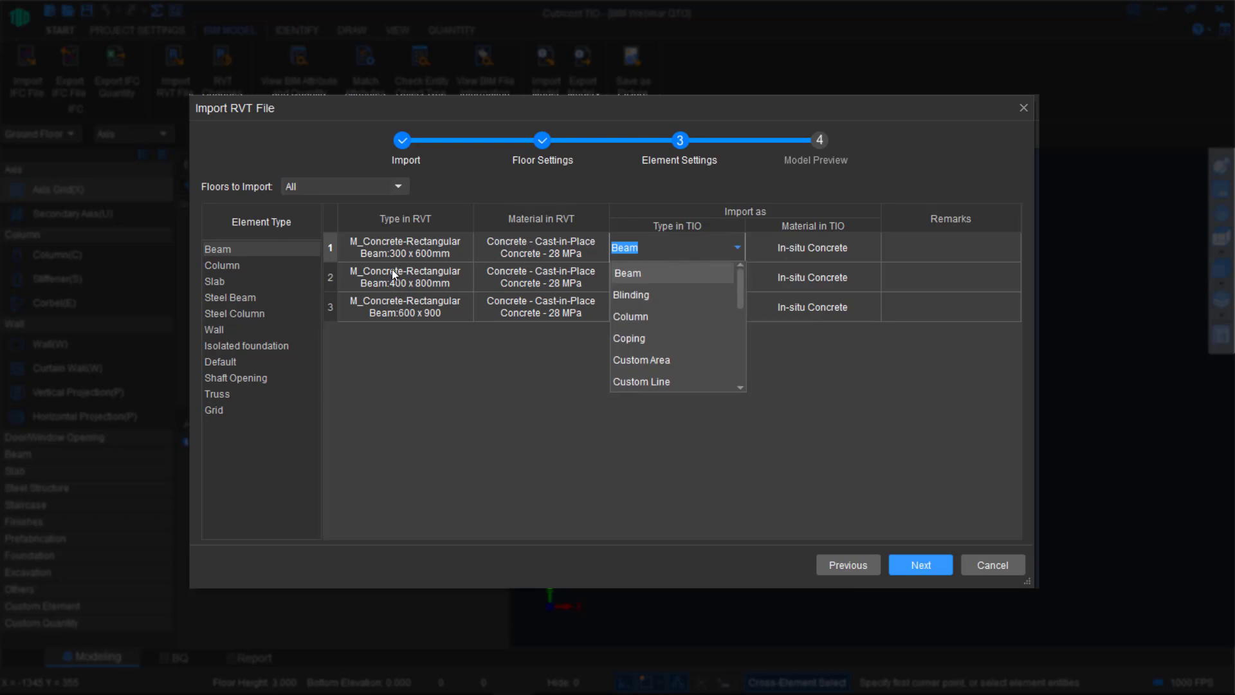
key(Down)
key(Down)
scroll(674, 343, down, 1)
click(858, 418)
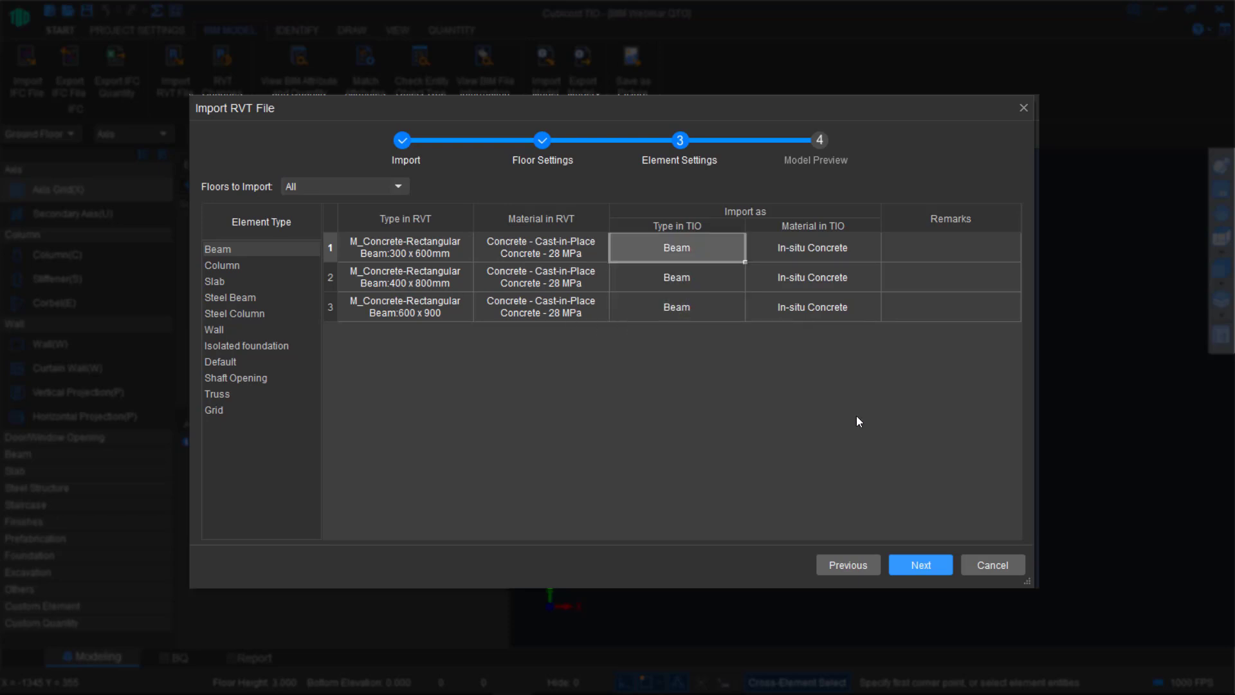
- Check the beam's TIO material options, keeping In-situ Concrete instead of Precast Concrete
click(830, 246)
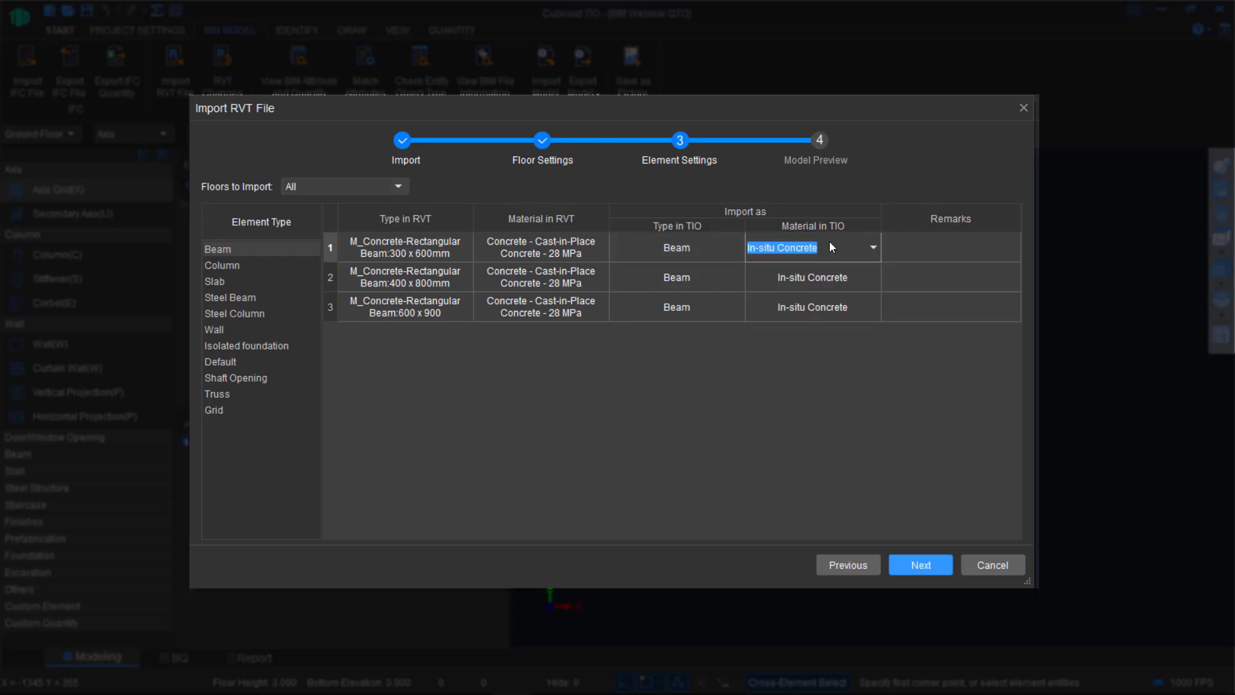
click(860, 247)
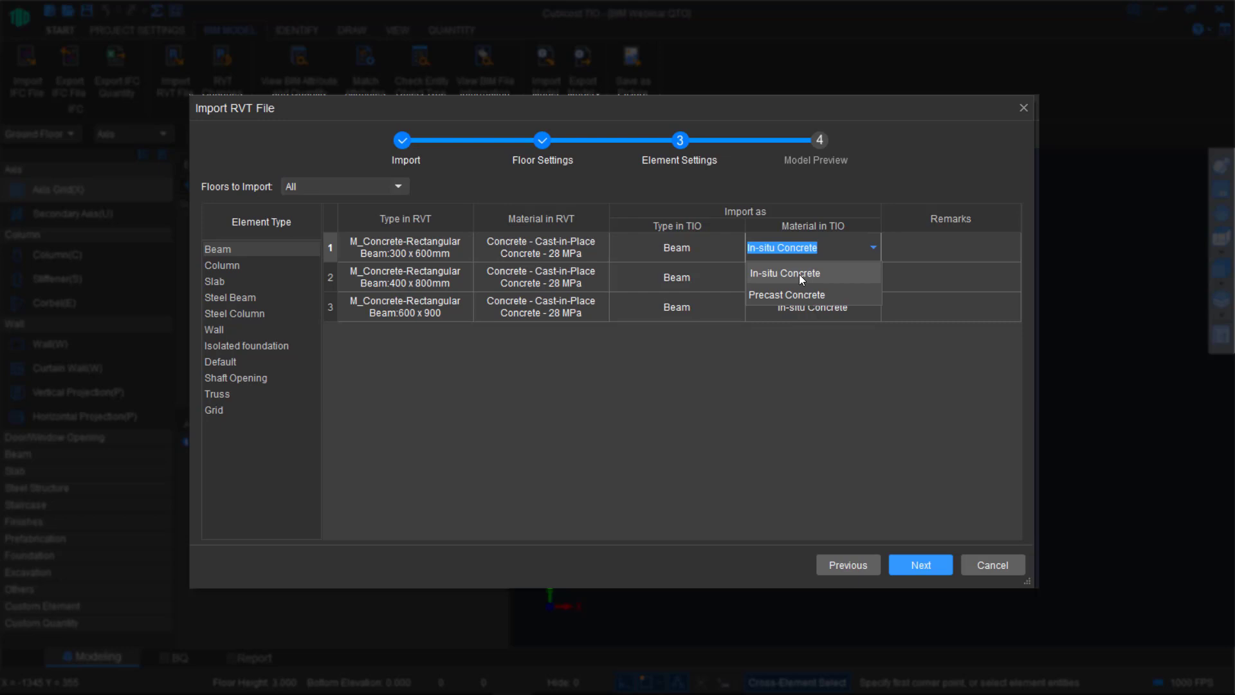
key(Down)
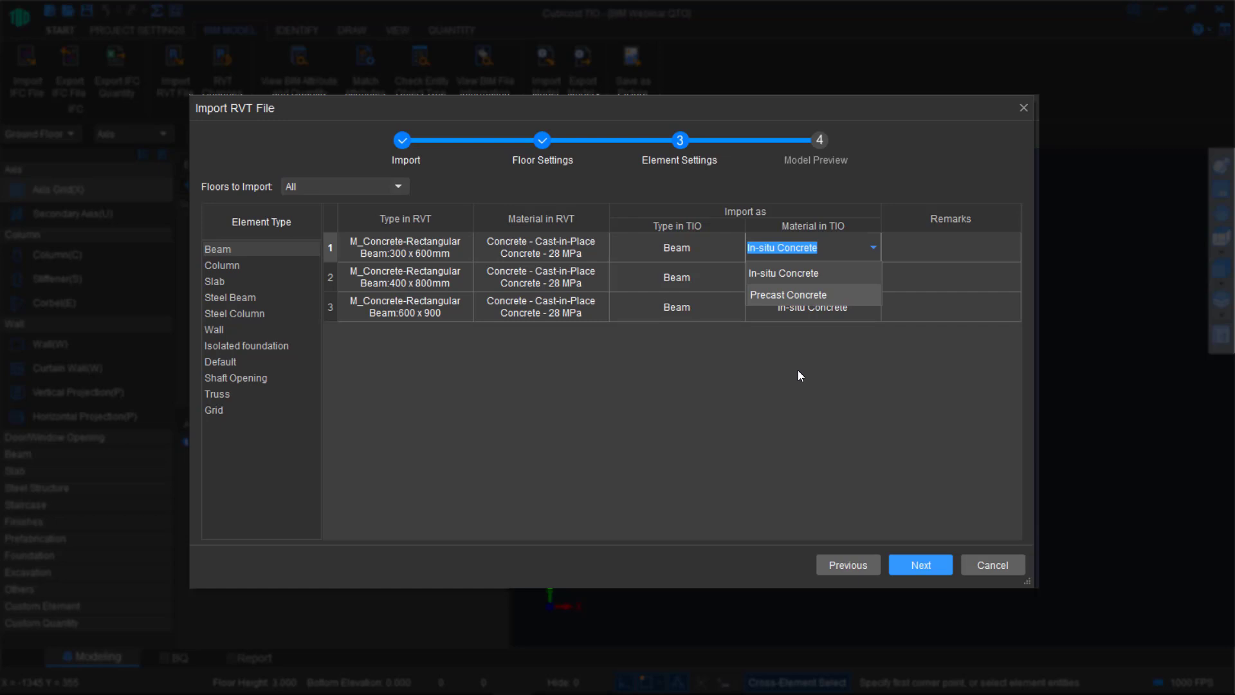
key(Escape)
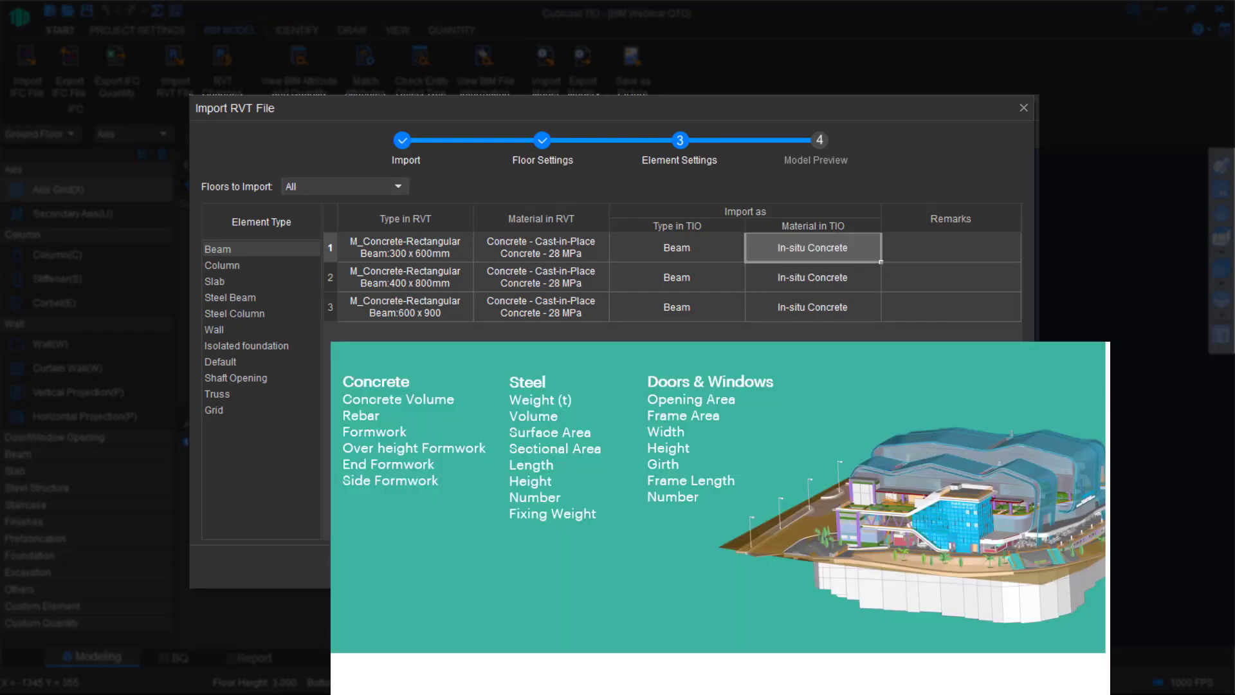
- Review Column, Steel Beam, Isolated foundation, Truss and Grid axis mappings, then show the floors to import
click(215, 269)
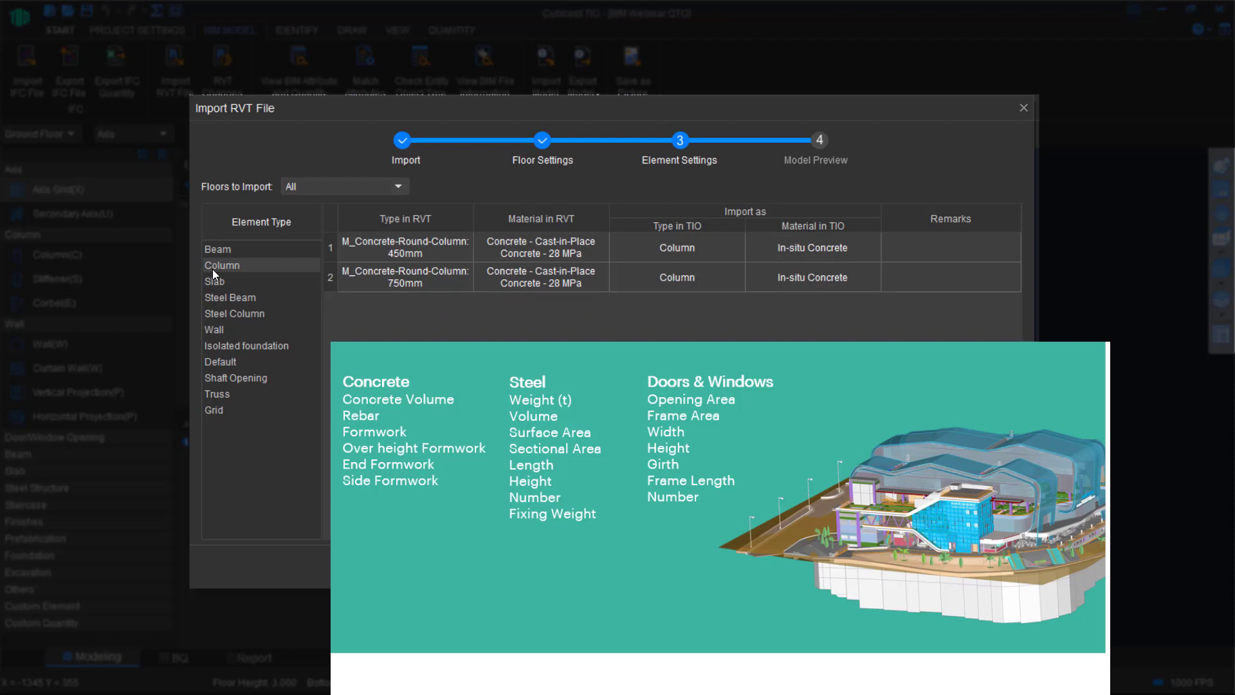
key(Down)
key(Down)
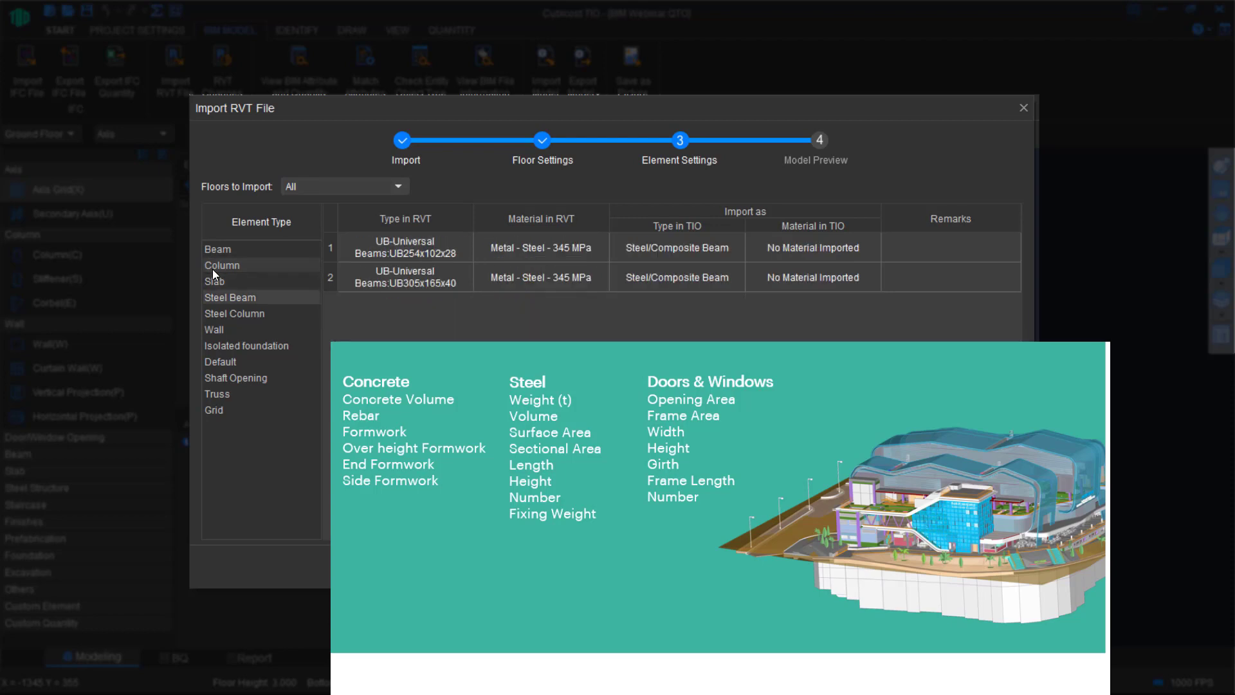
key(Down)
key(Down)
key(Down)
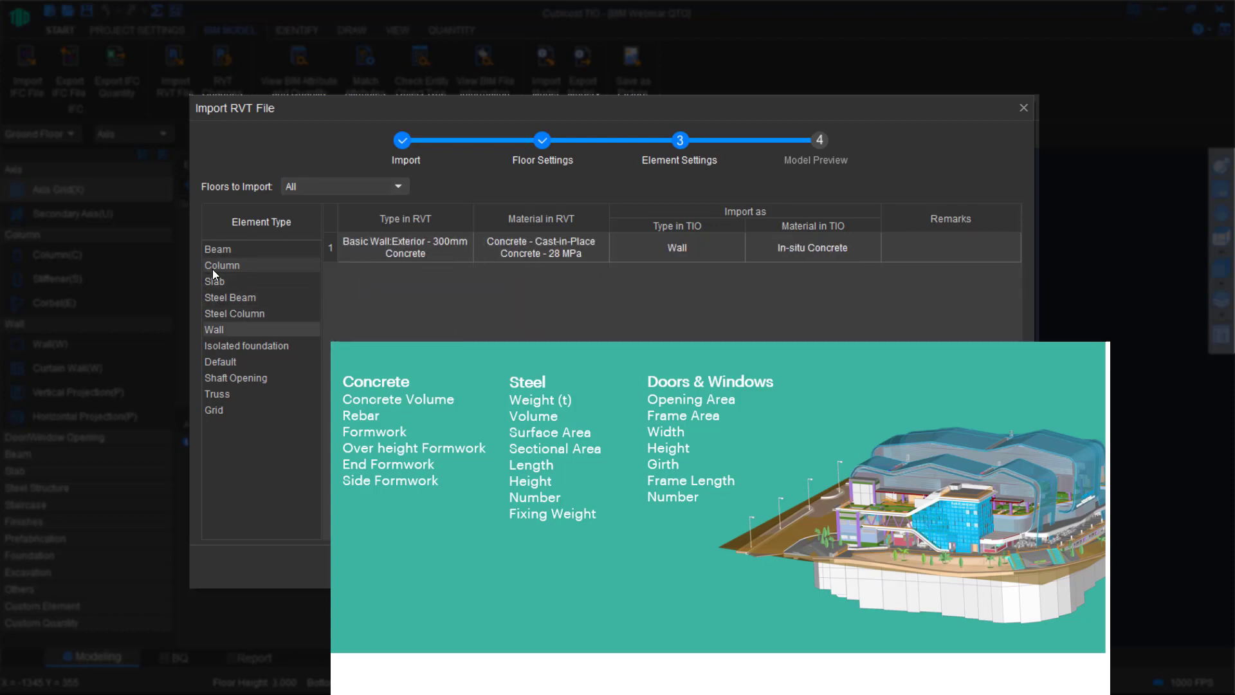
key(Down)
key(Down)
key(Down)
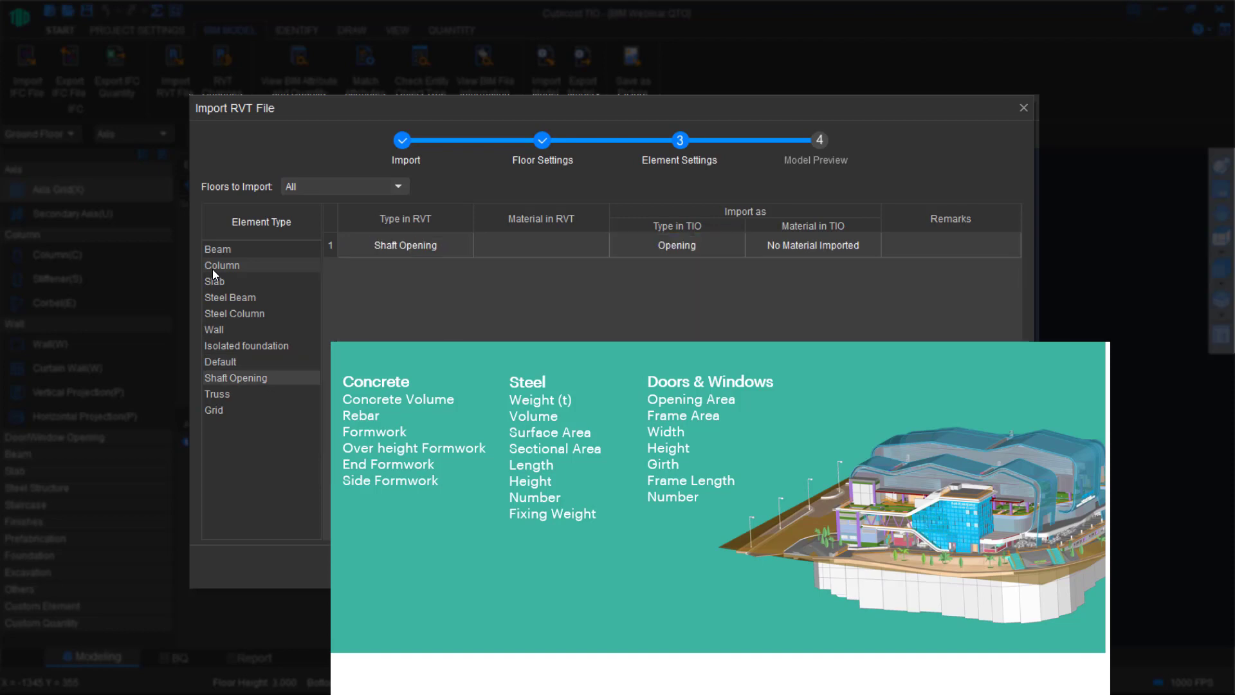
key(Down)
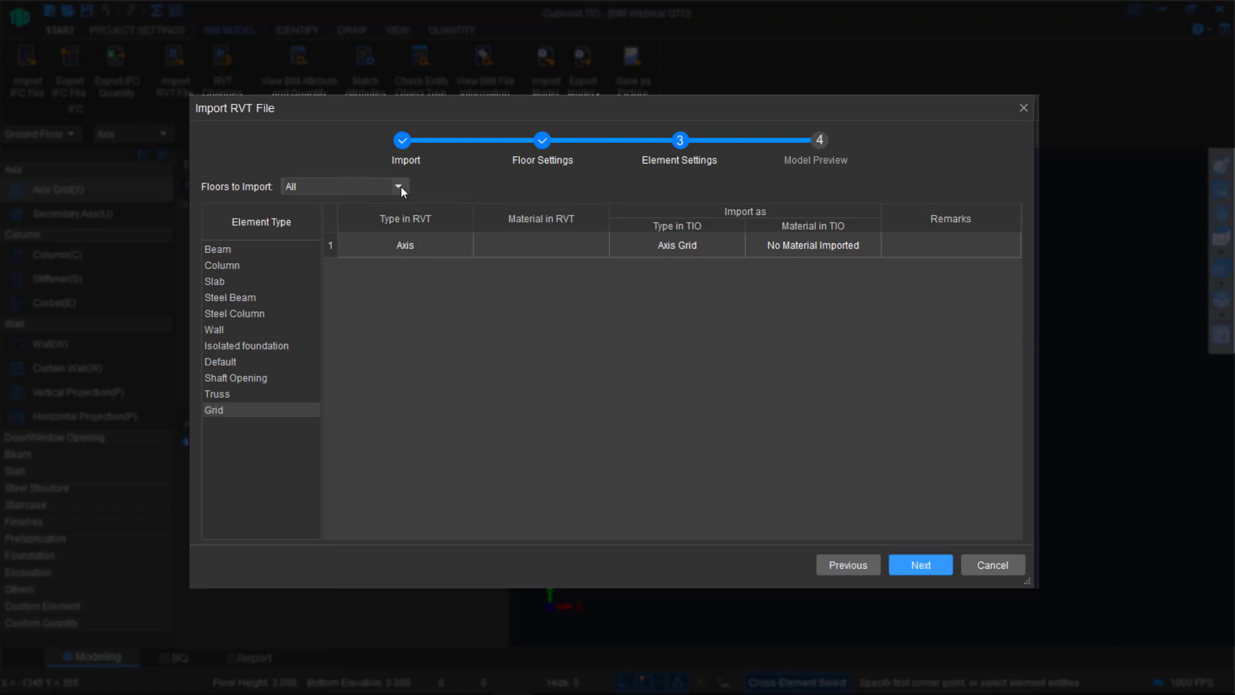
click(399, 187)
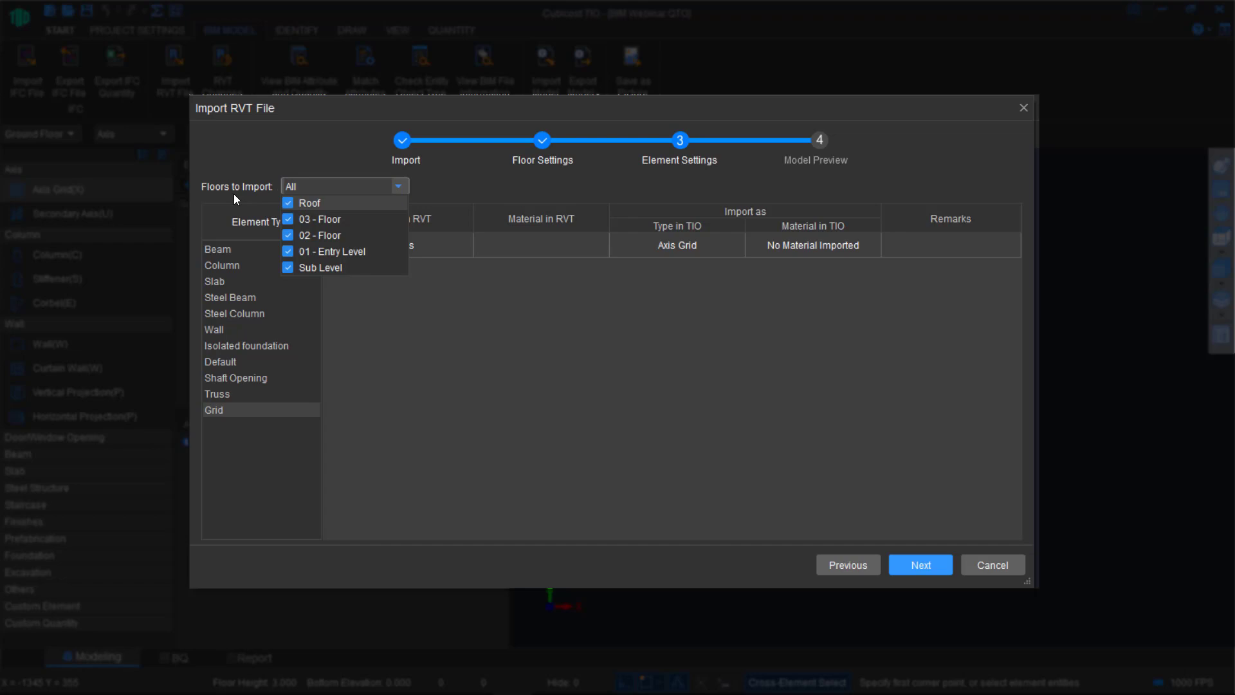
- Tick the Roof floor so all five floors are included, then run the import
click(289, 203)
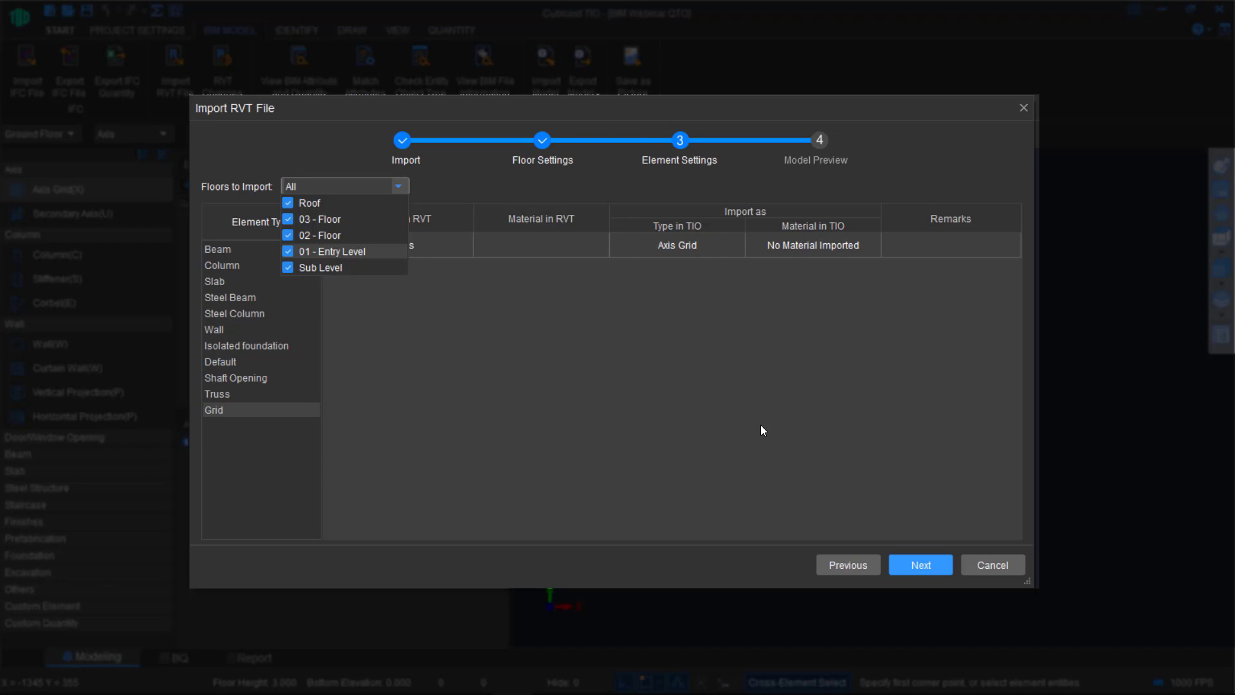
click(930, 564)
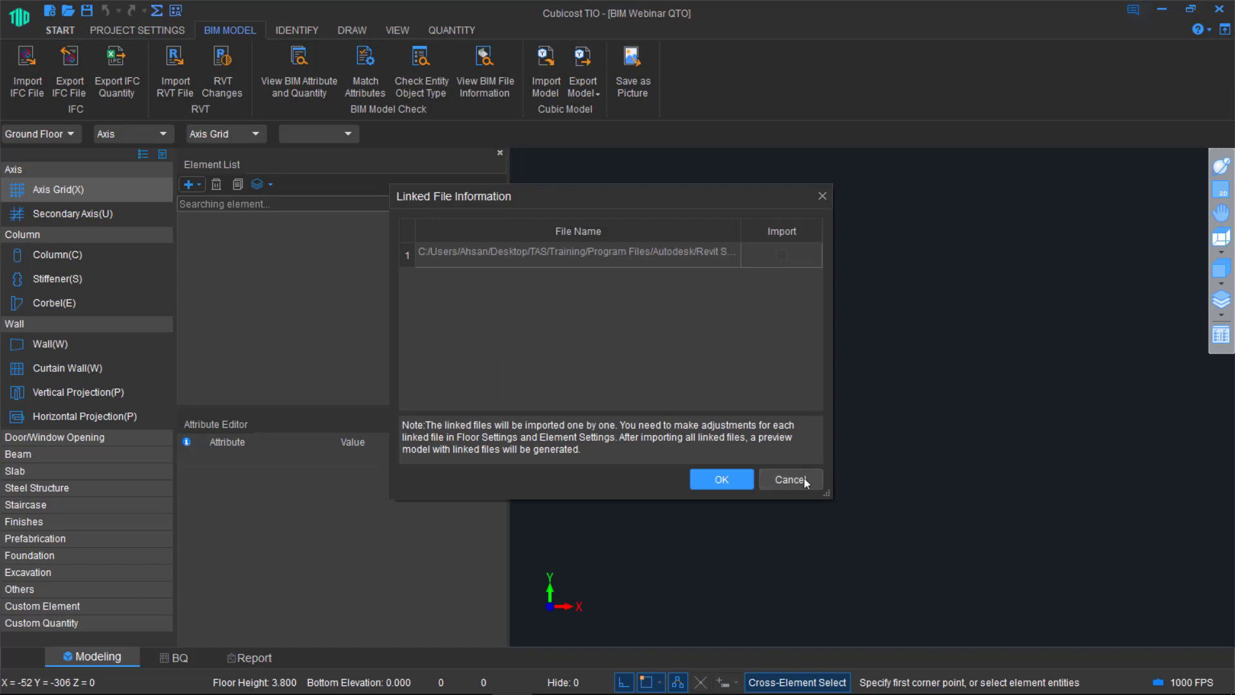
- Accept the linked file notice and confirm the imported model preview
click(742, 482)
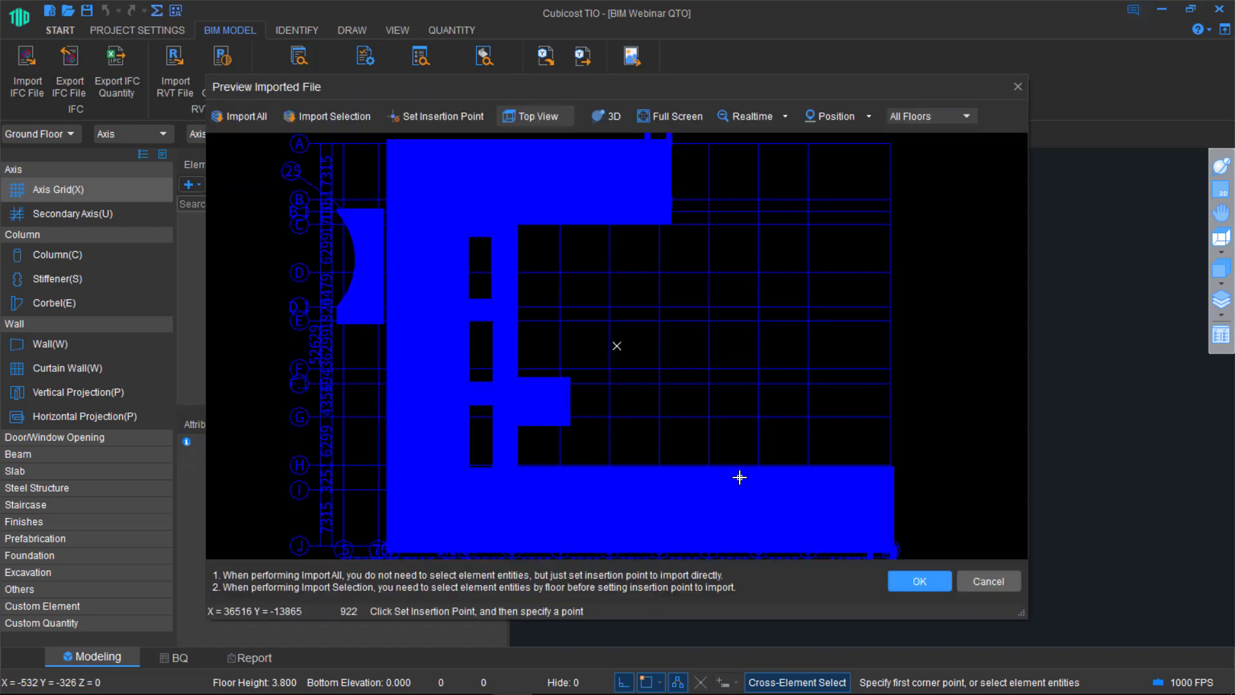
click(916, 582)
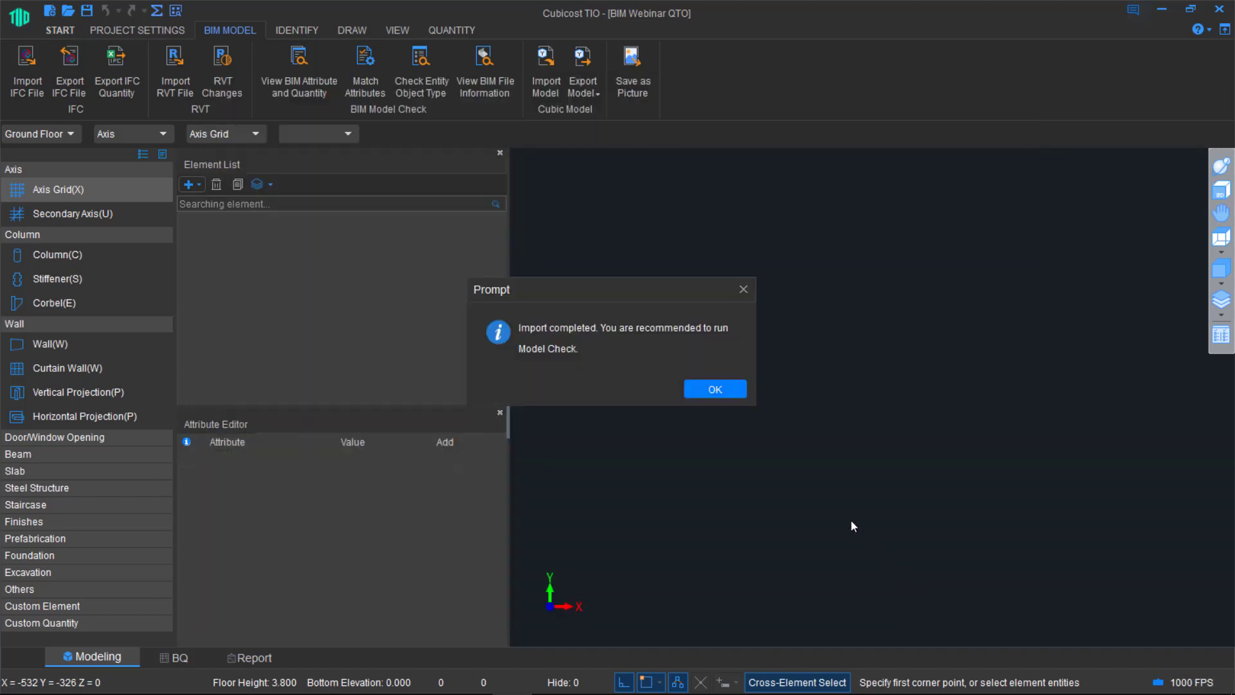
- Dismiss the import message, display All Floors, and orbit the building into a zoomed 3-D perspective
click(719, 387)
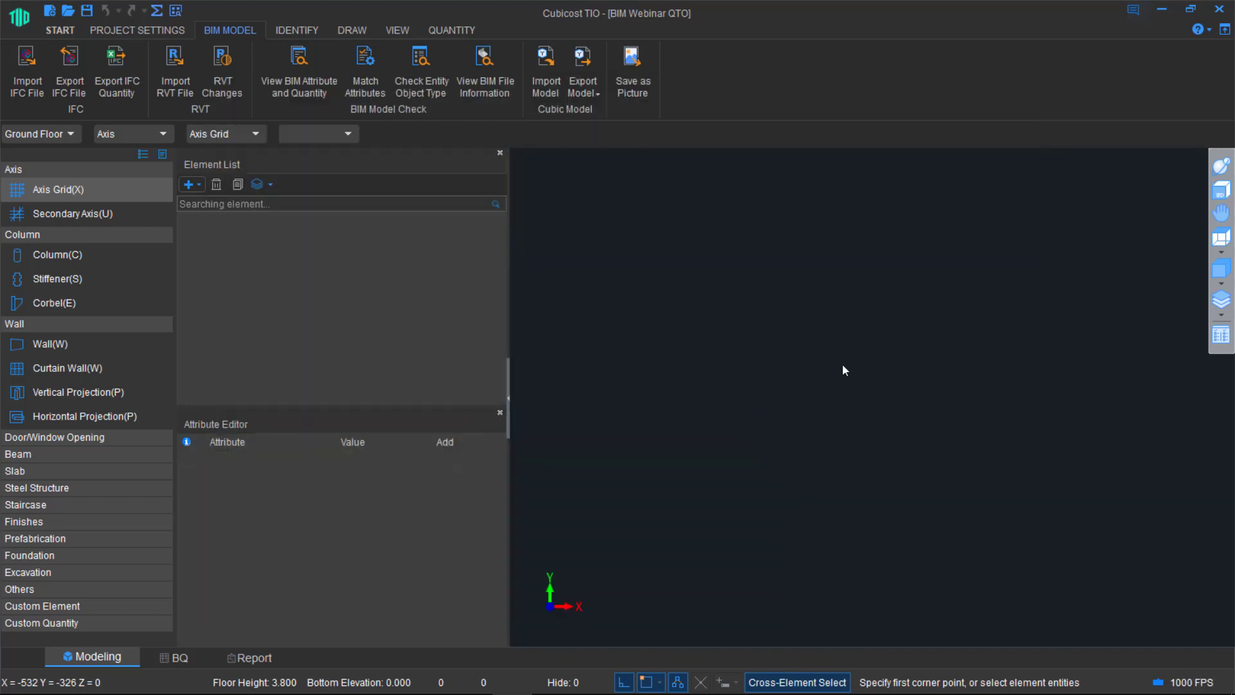
click(1221, 320)
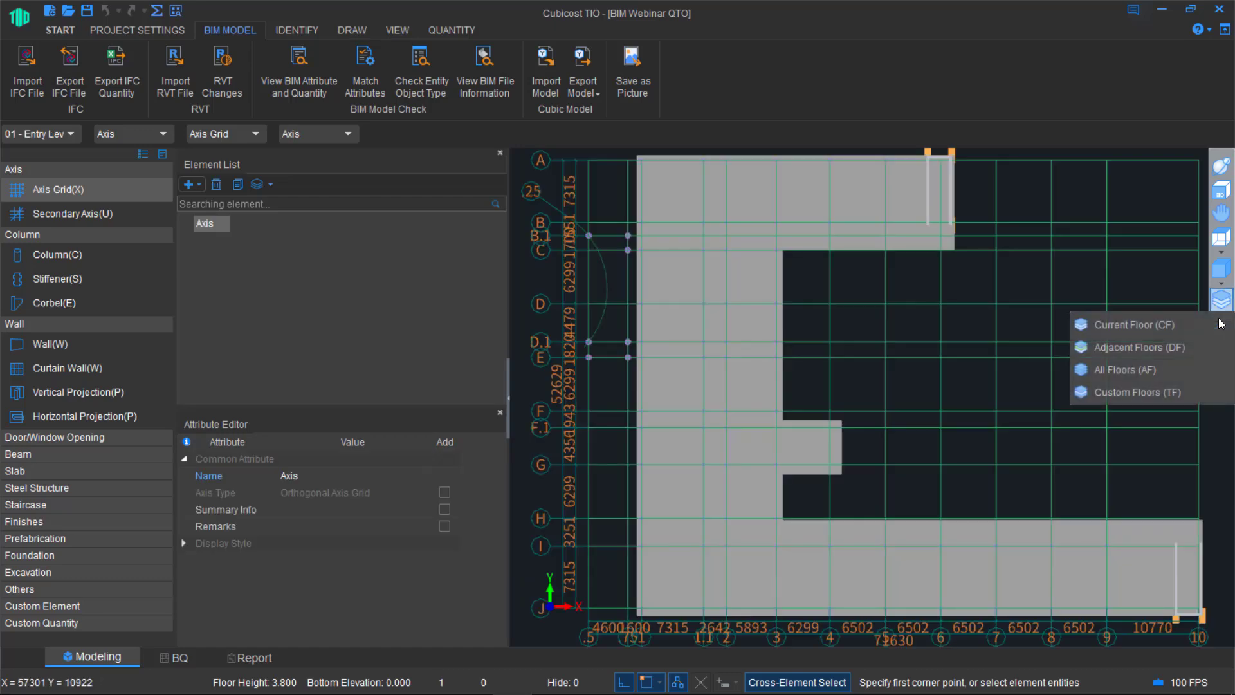
click(1184, 370)
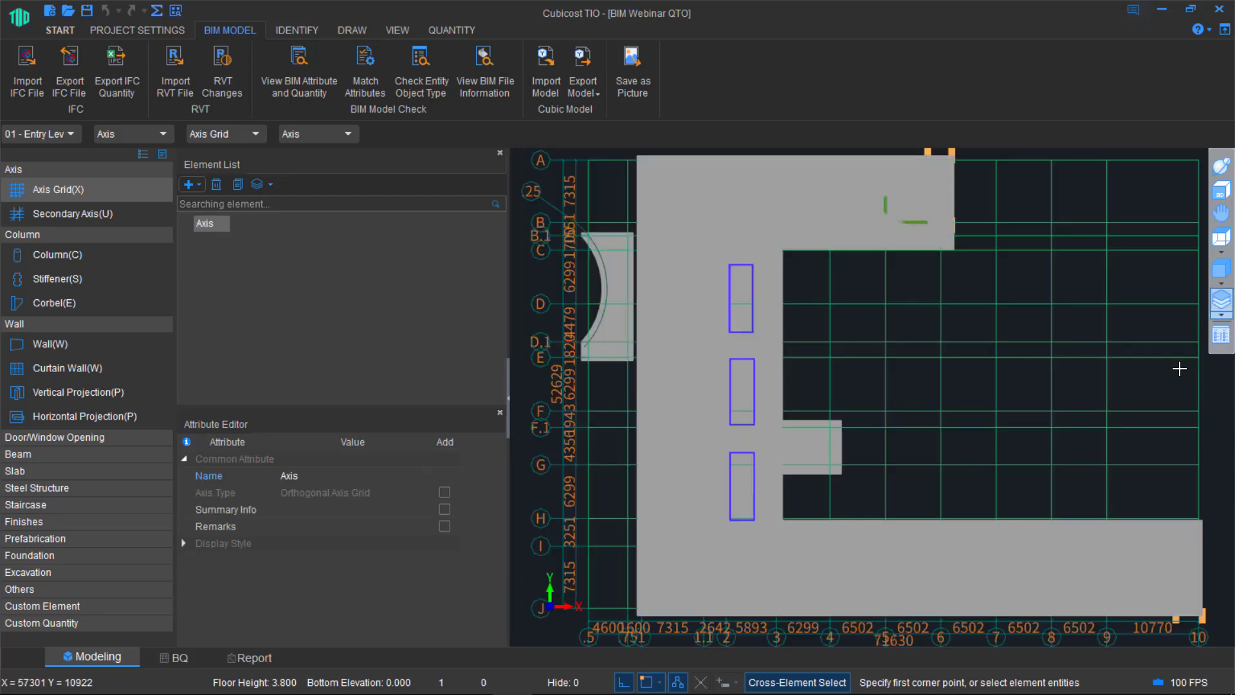
click(1224, 169)
drag(924, 469, 885, 254)
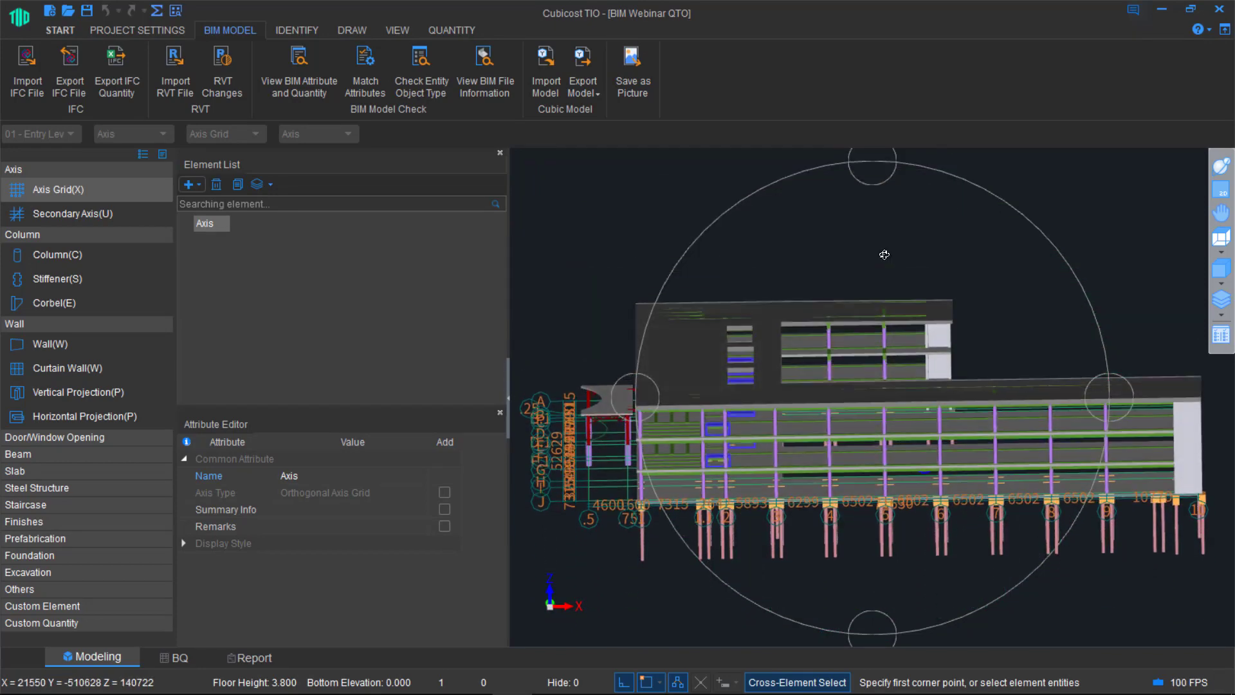
mouse_move(790, 442)
mouse_down()
mouse_move(858, 431)
mouse_move(740, 444)
mouse_move(696, 490)
mouse_move(735, 492)
mouse_up()
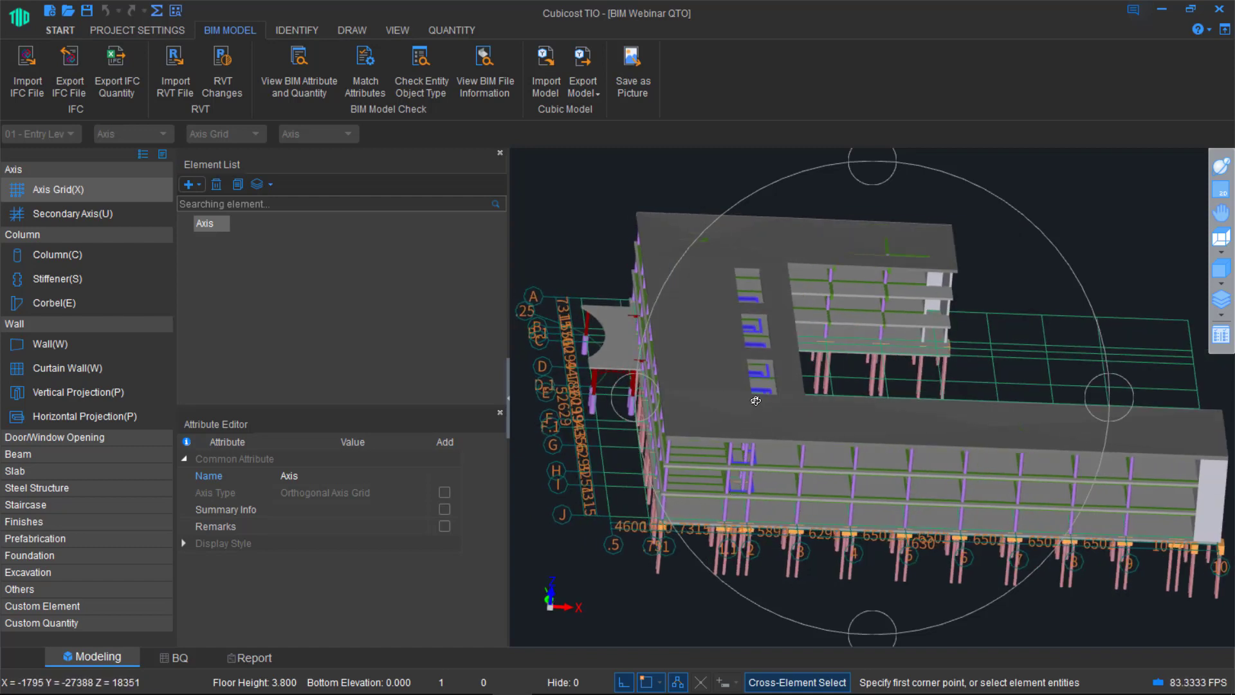
key(Escape)
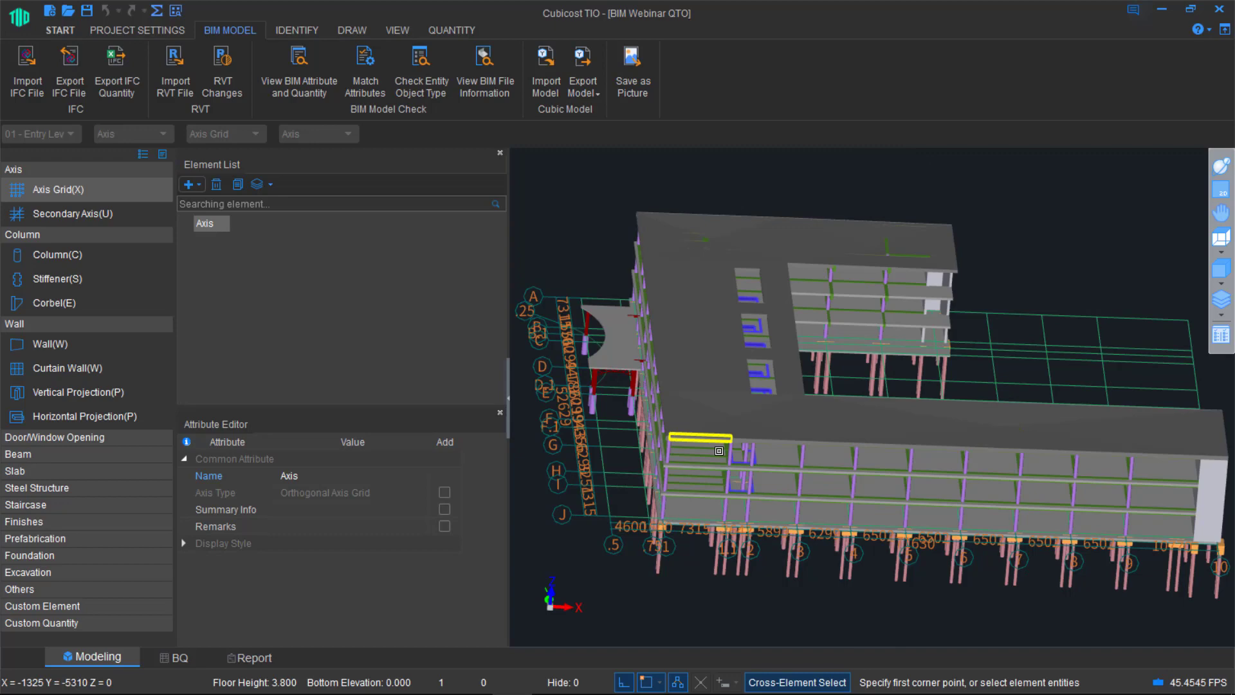
scroll(719, 451, up, 4)
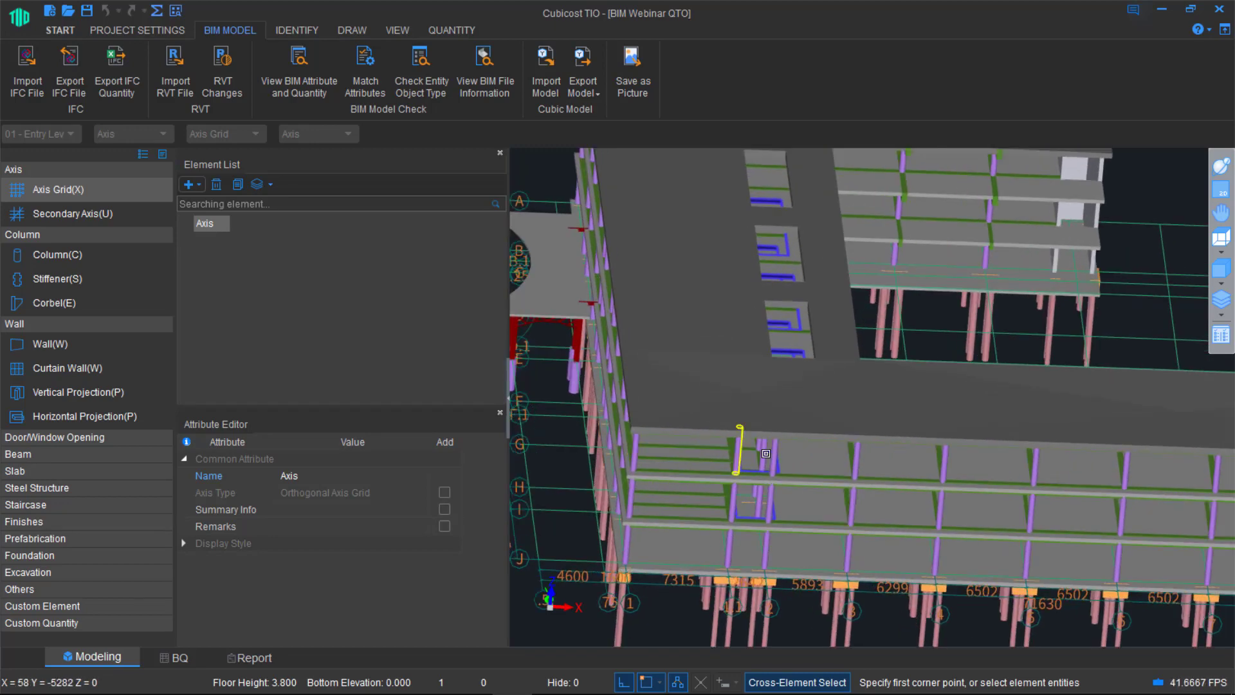
- Show only columns and inspect the 450mm round column type's attributes
click(40, 262)
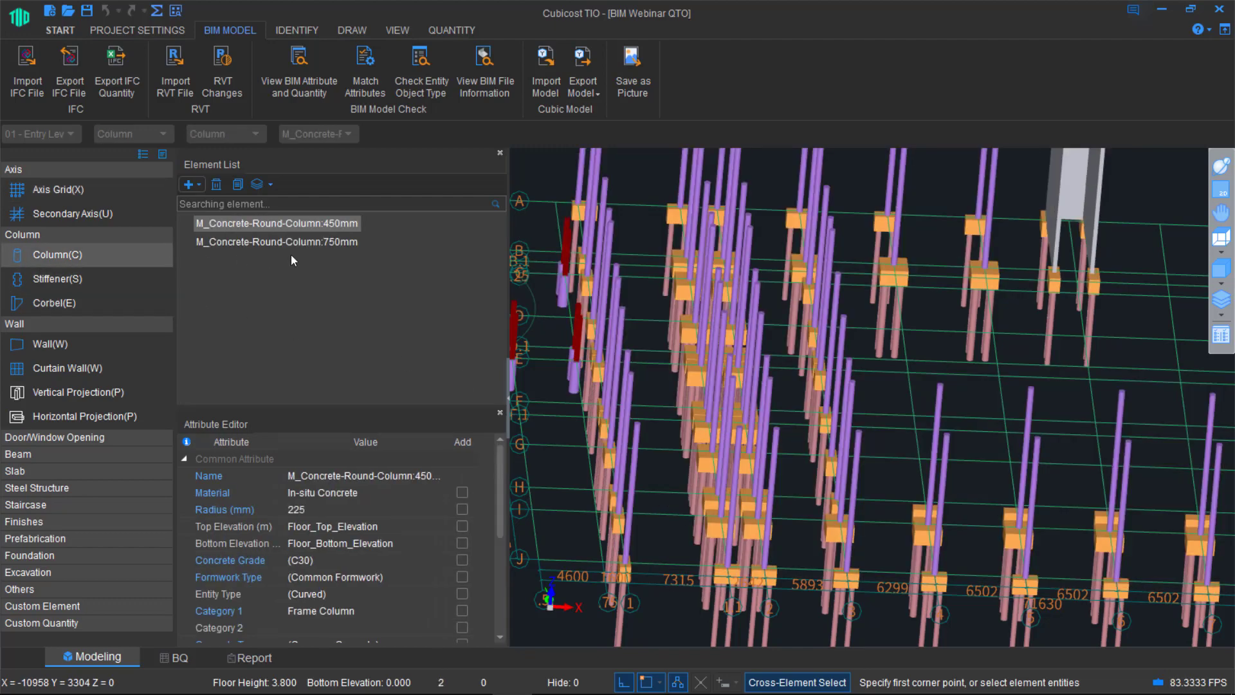
key(ctrl+a)
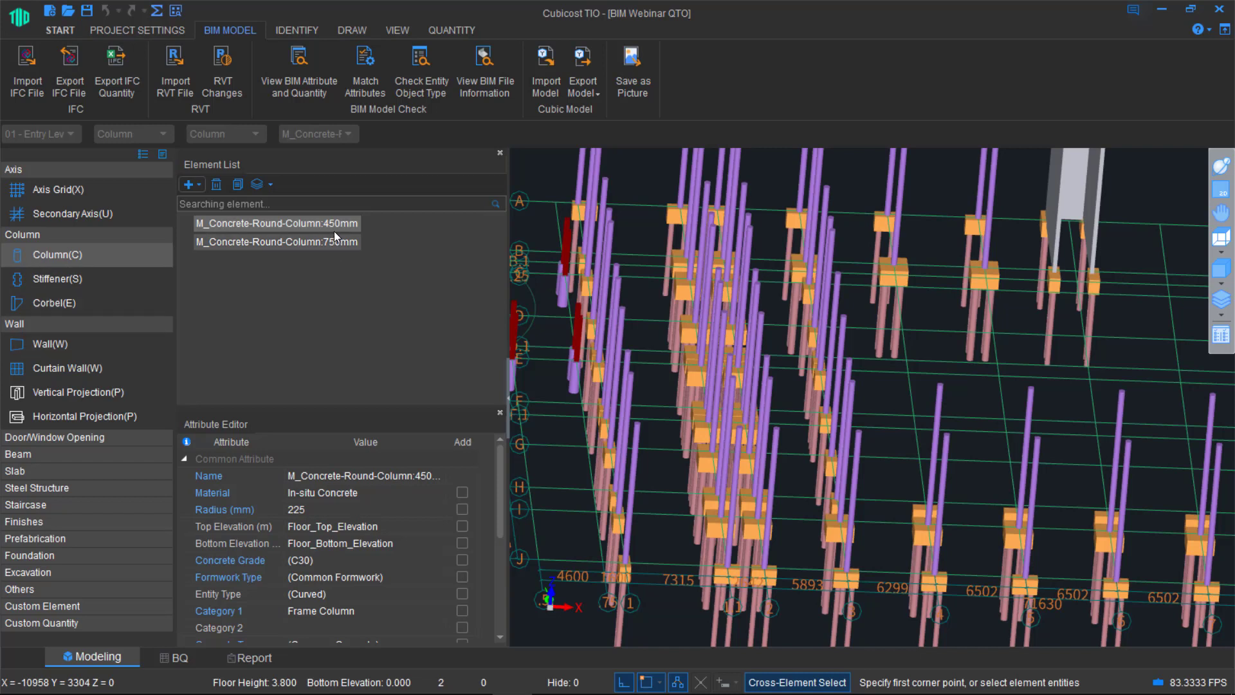
click(334, 230)
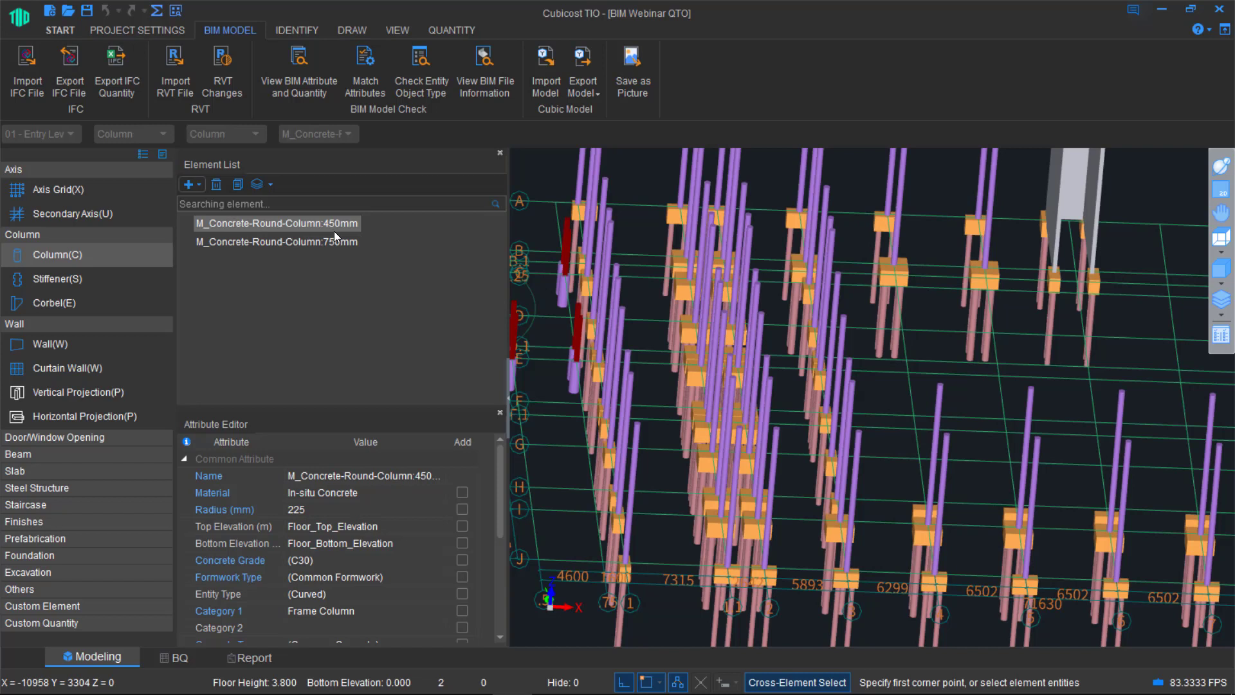
key(ctrl+a)
click(334, 231)
- Review the 750mm round column's attributes, then open the Summary Calculation dialog
scroll(348, 528, down, 2)
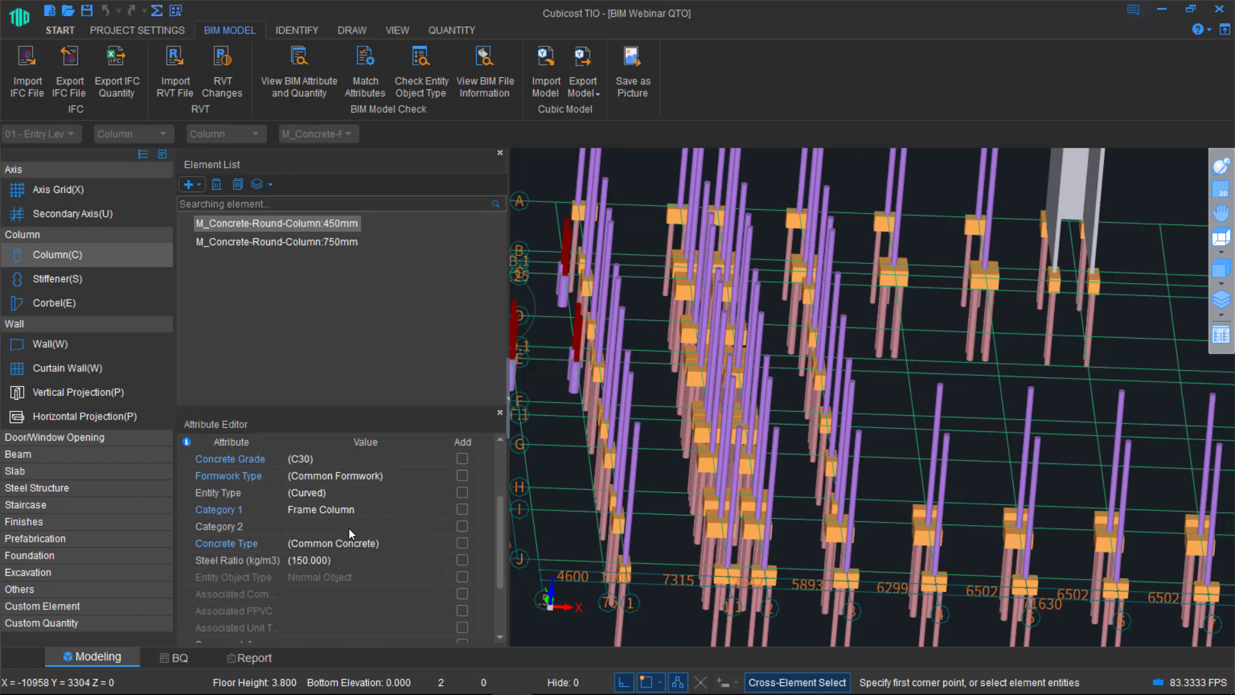
scroll(349, 528, down, 1)
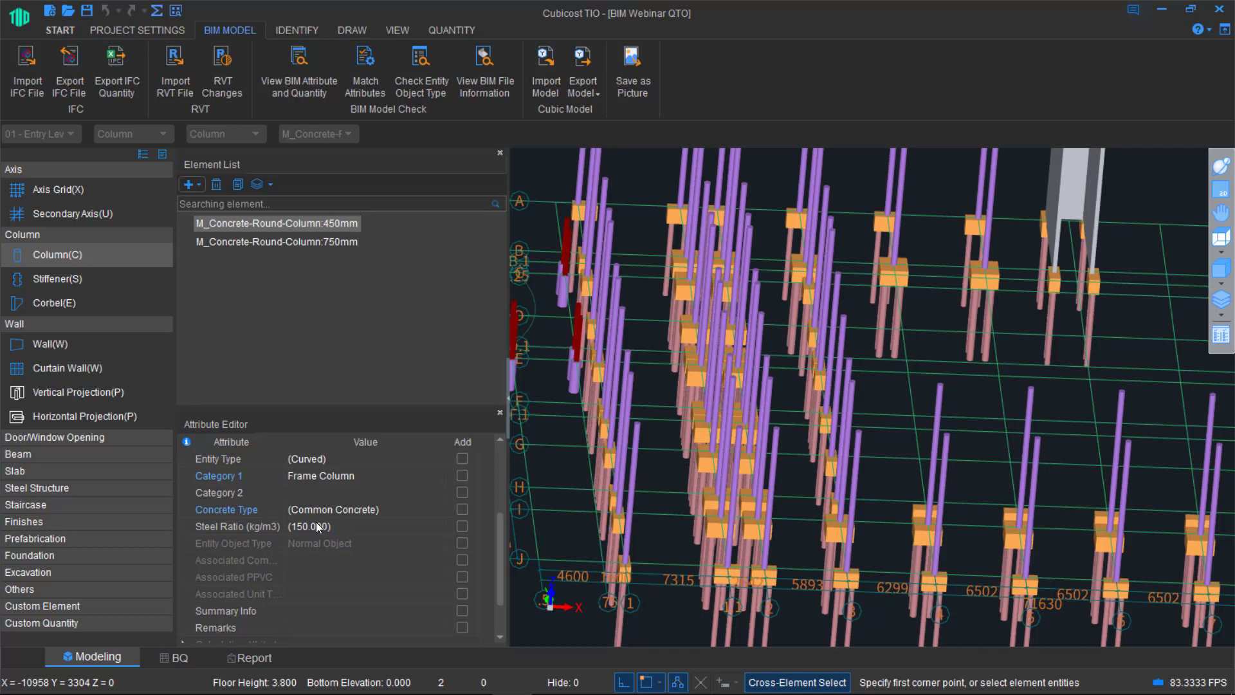
click(332, 241)
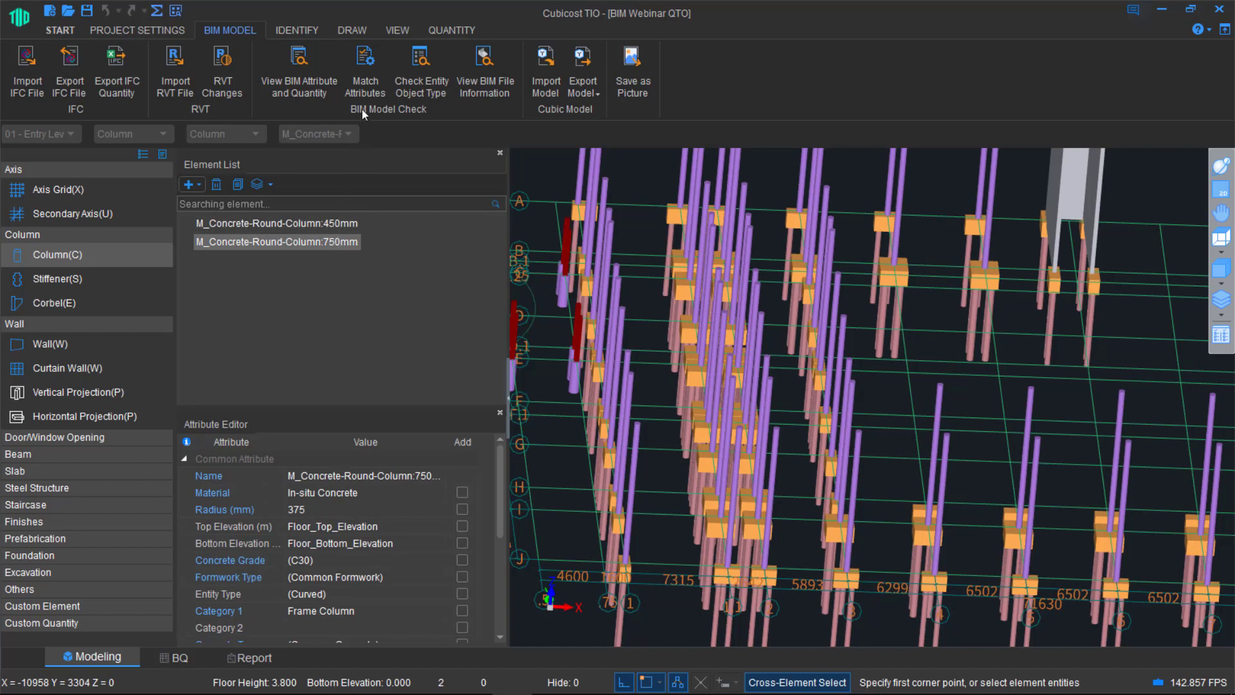
click(450, 30)
click(318, 63)
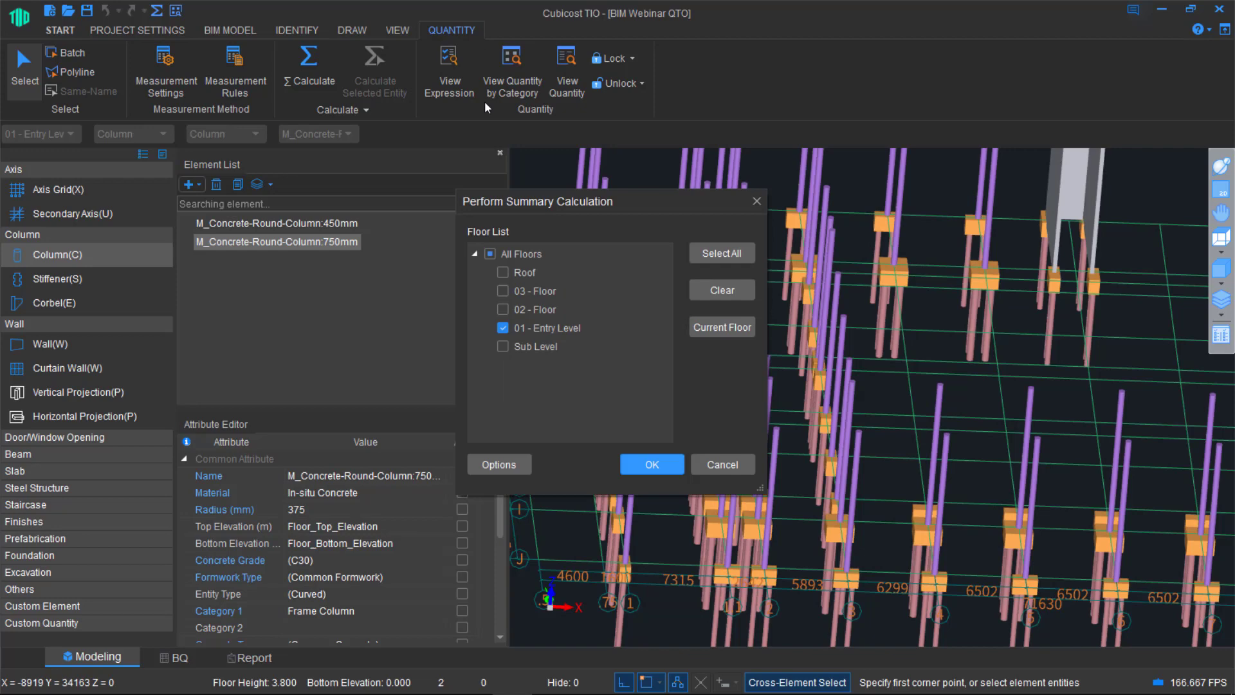
- Run the summary calculation on All Floors and dismiss the success message
click(490, 253)
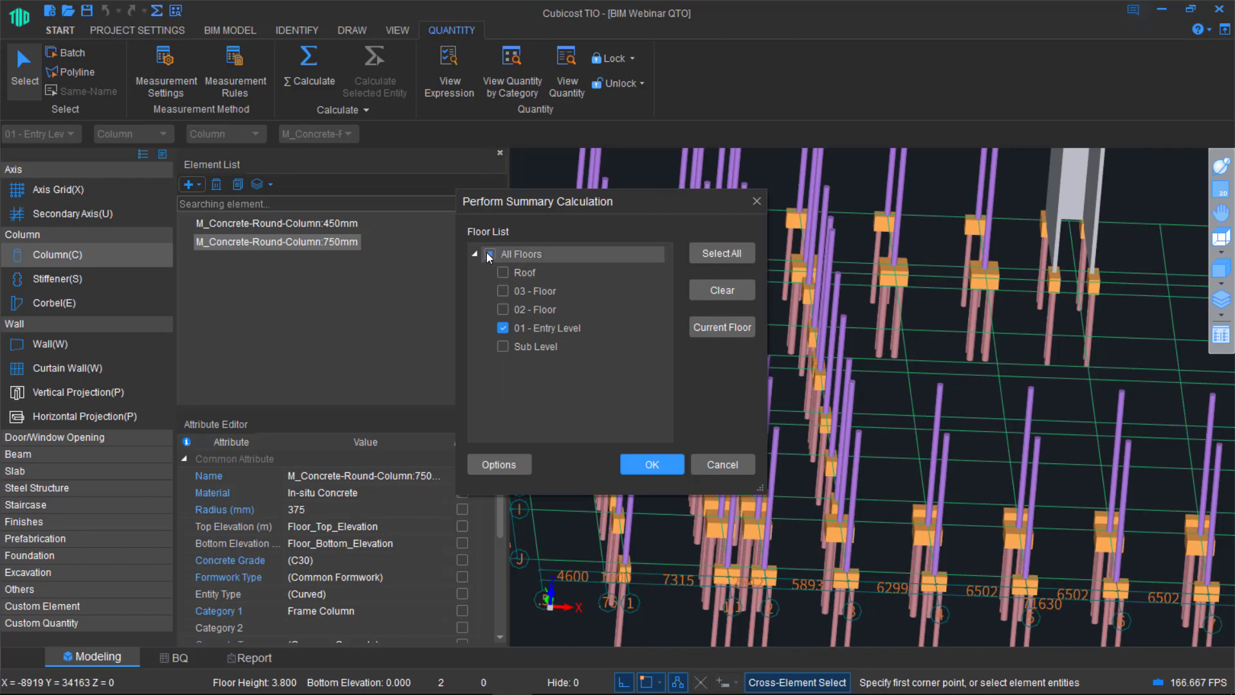
click(634, 461)
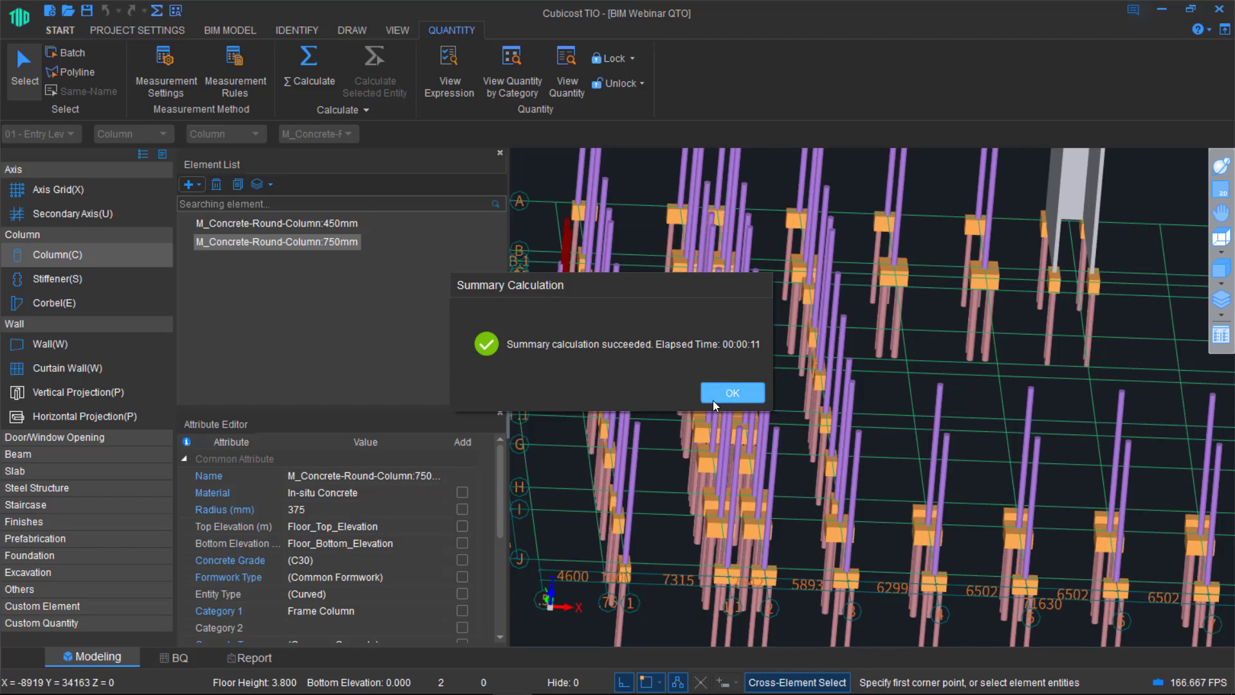
click(733, 392)
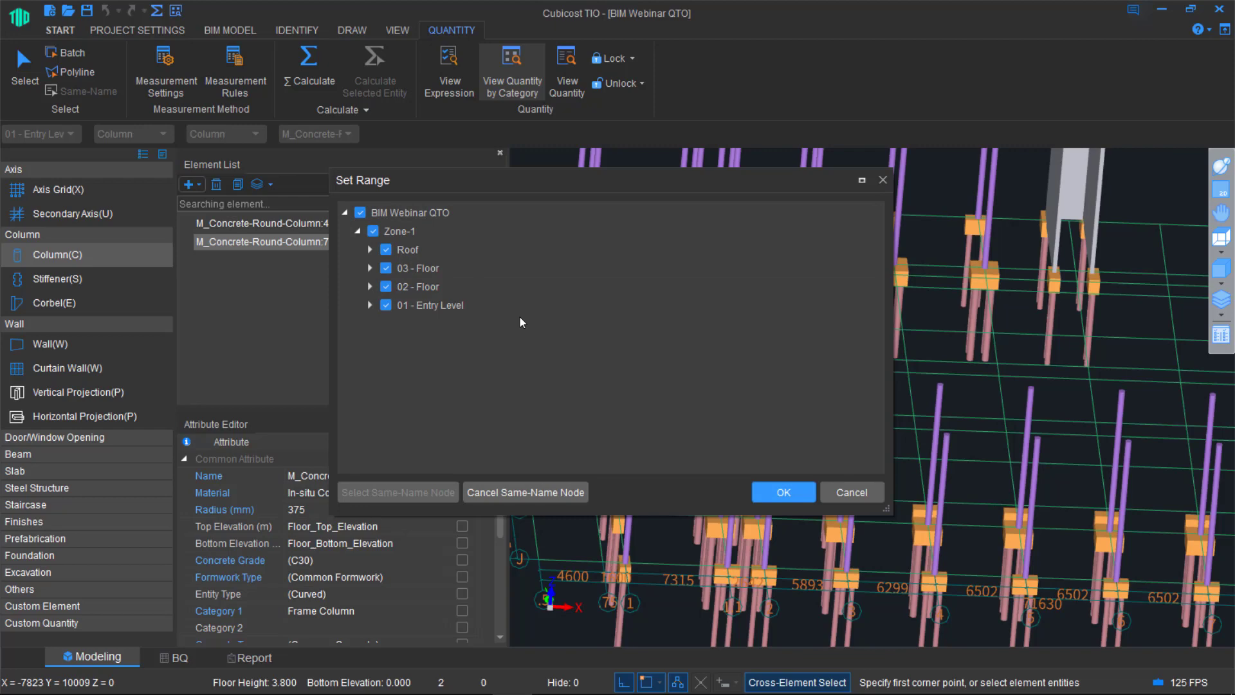
- Confirm the floor range and maximize the column table showing 121.956 m3 and 196 pieces
click(783, 492)
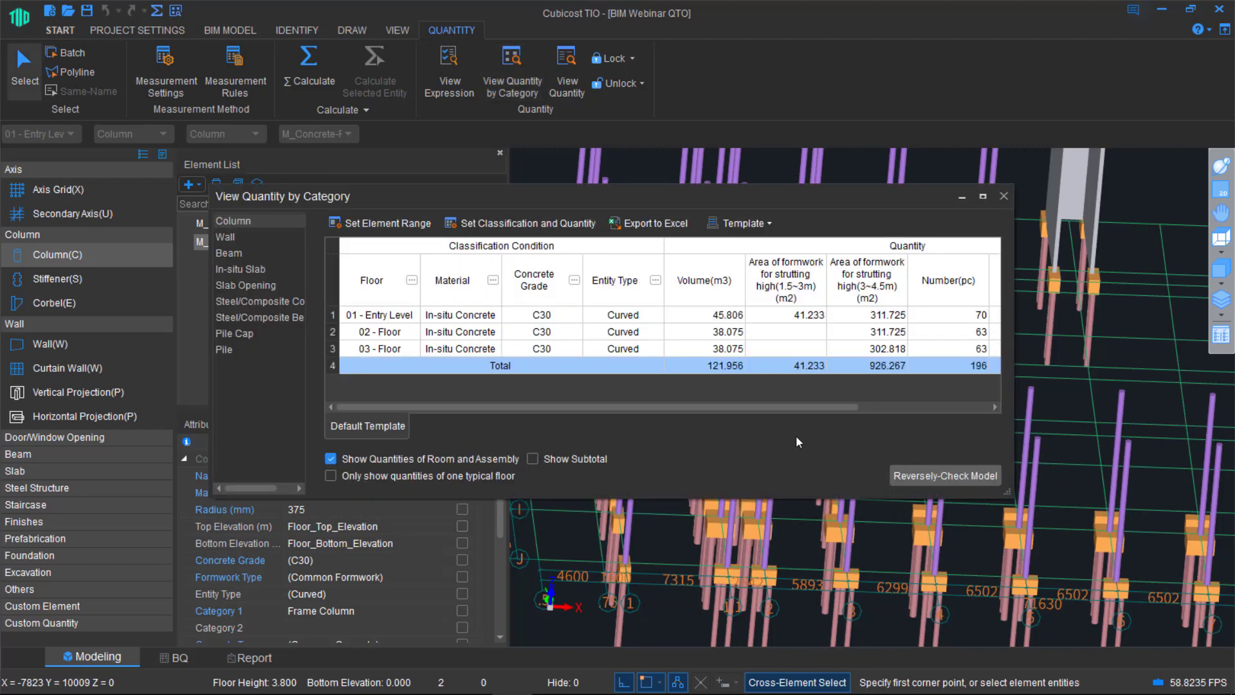
double_click(850, 197)
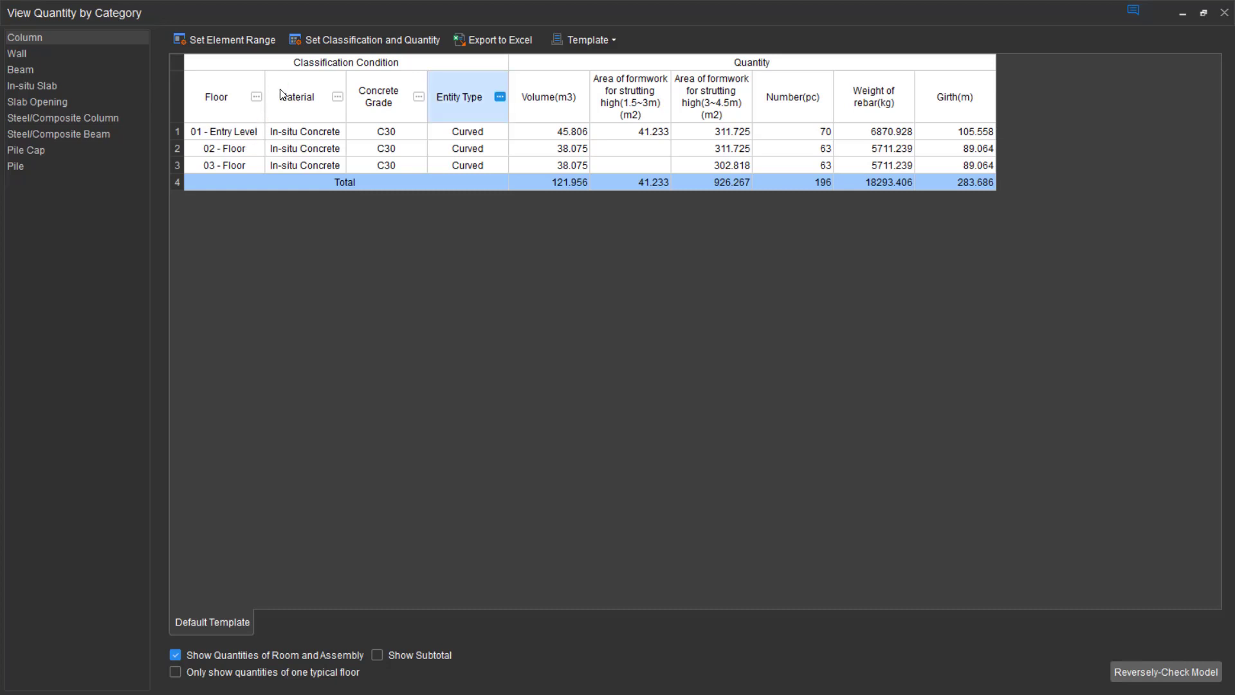
- Add Name as the top classification, splitting 450mm and 750mm round columns per floor
click(318, 41)
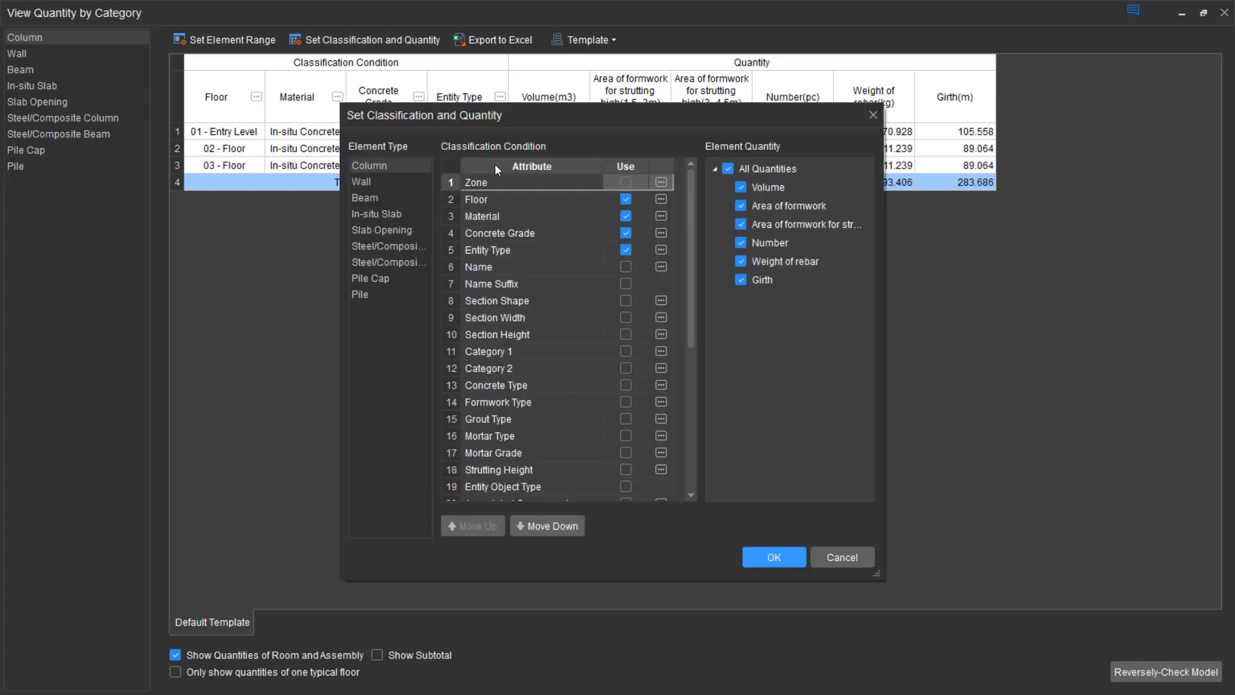
click(631, 267)
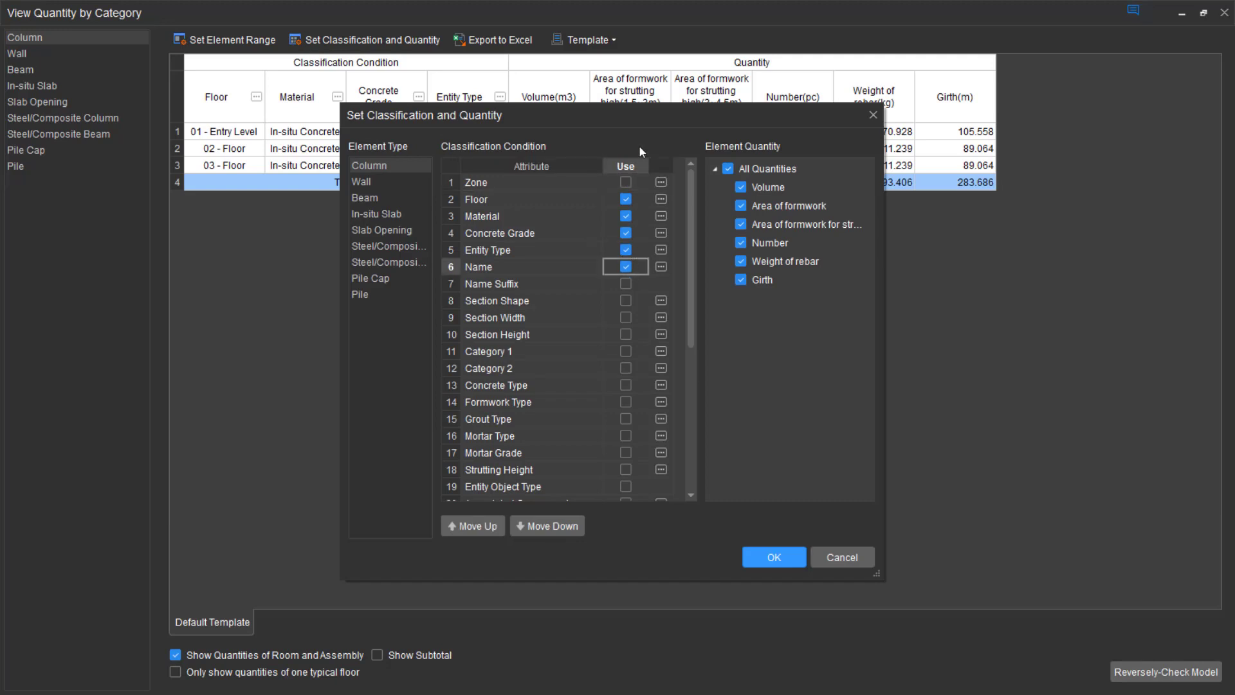
drag(641, 126, 652, 223)
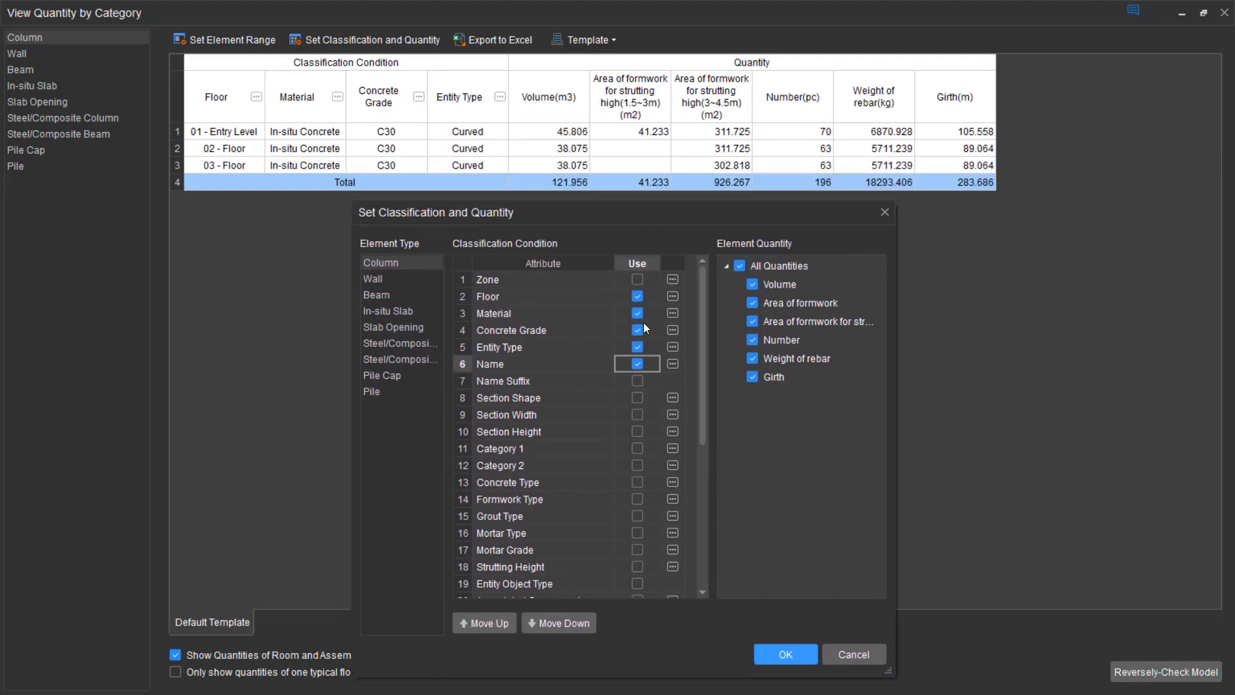
click(496, 624)
click(496, 624)
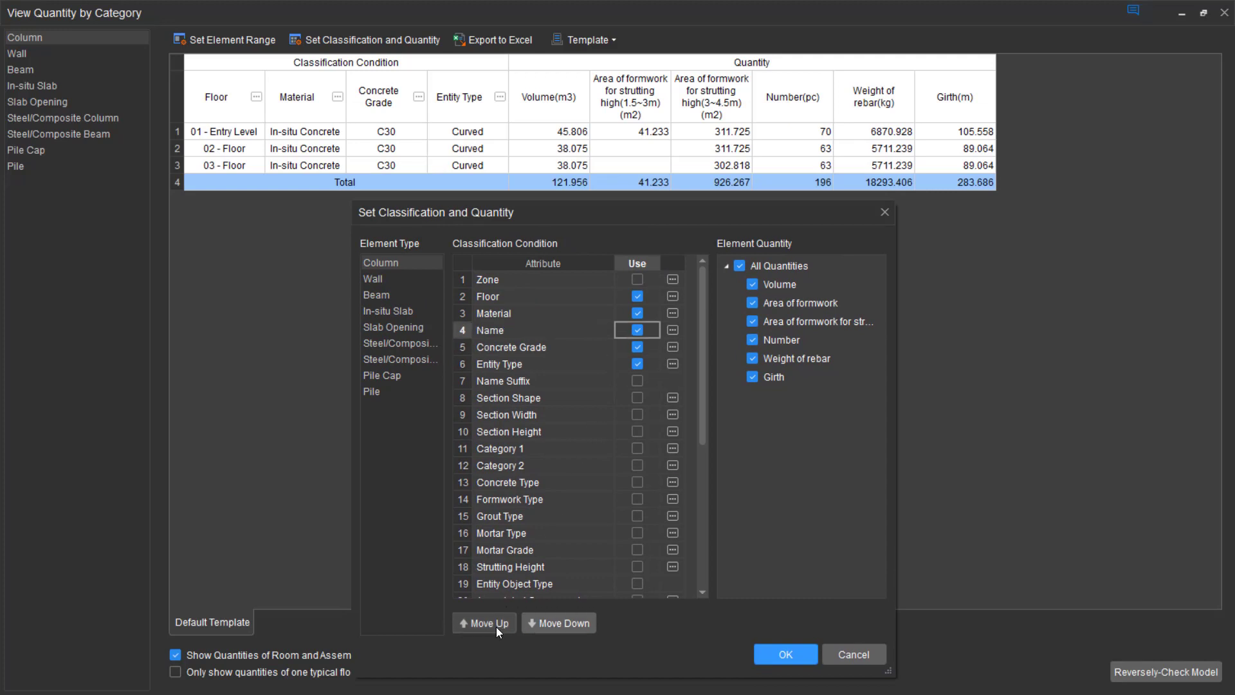
click(496, 624)
click(497, 624)
click(495, 624)
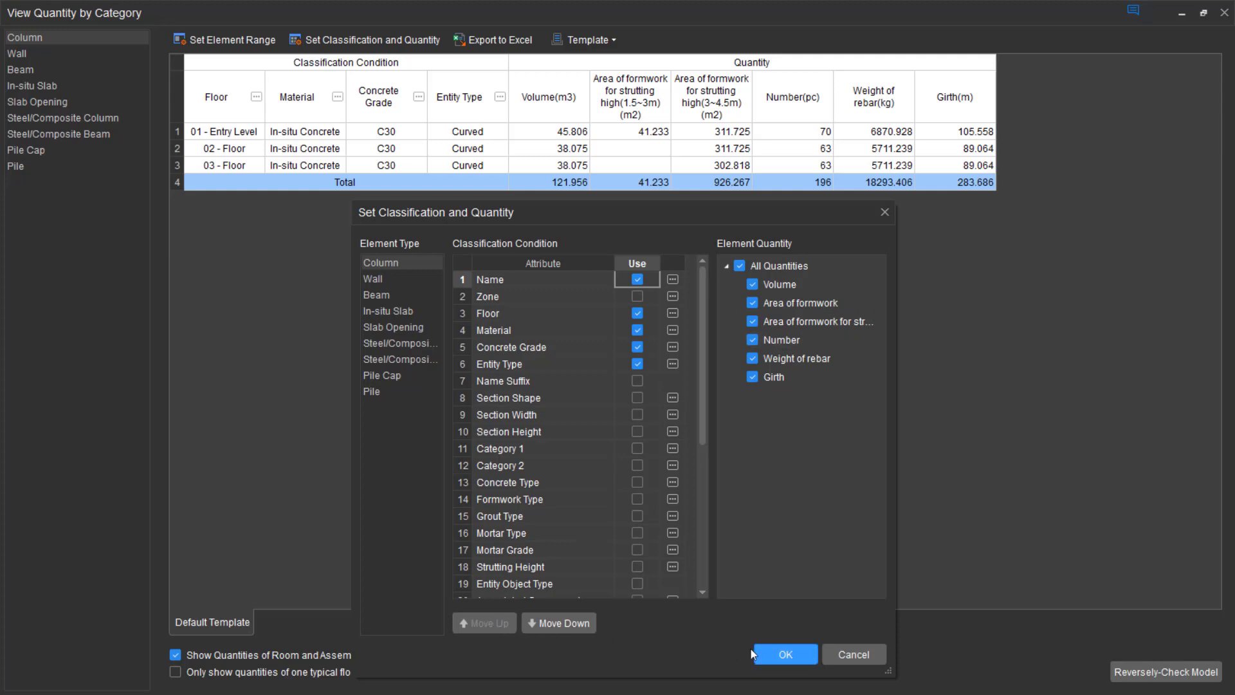
click(782, 652)
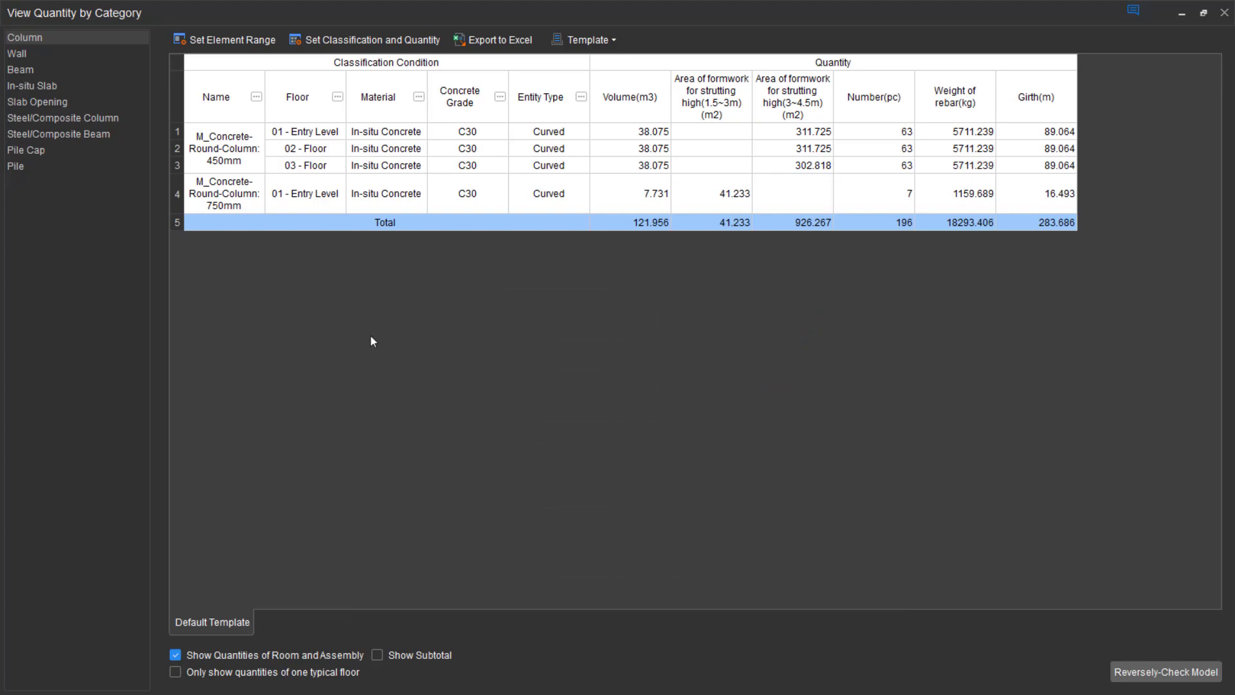
- Add subtotal rows to the Column quantity table and select the row-4 subtotal volume 38.075
click(21, 57)
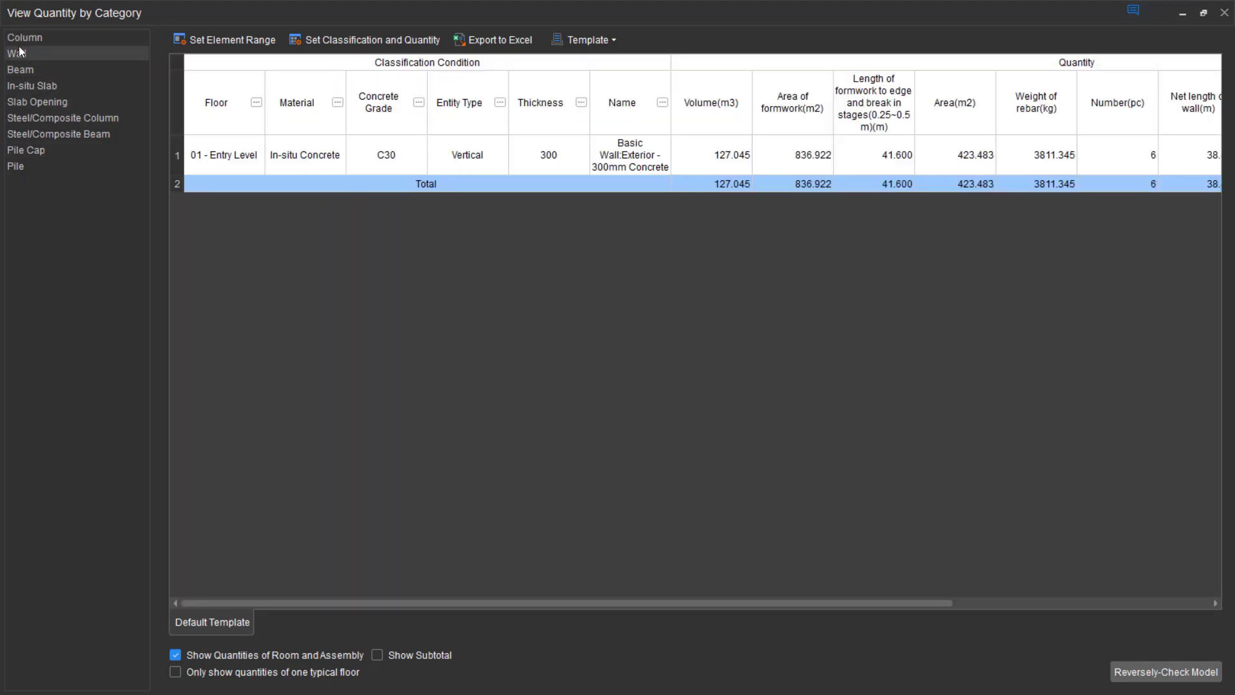
click(35, 37)
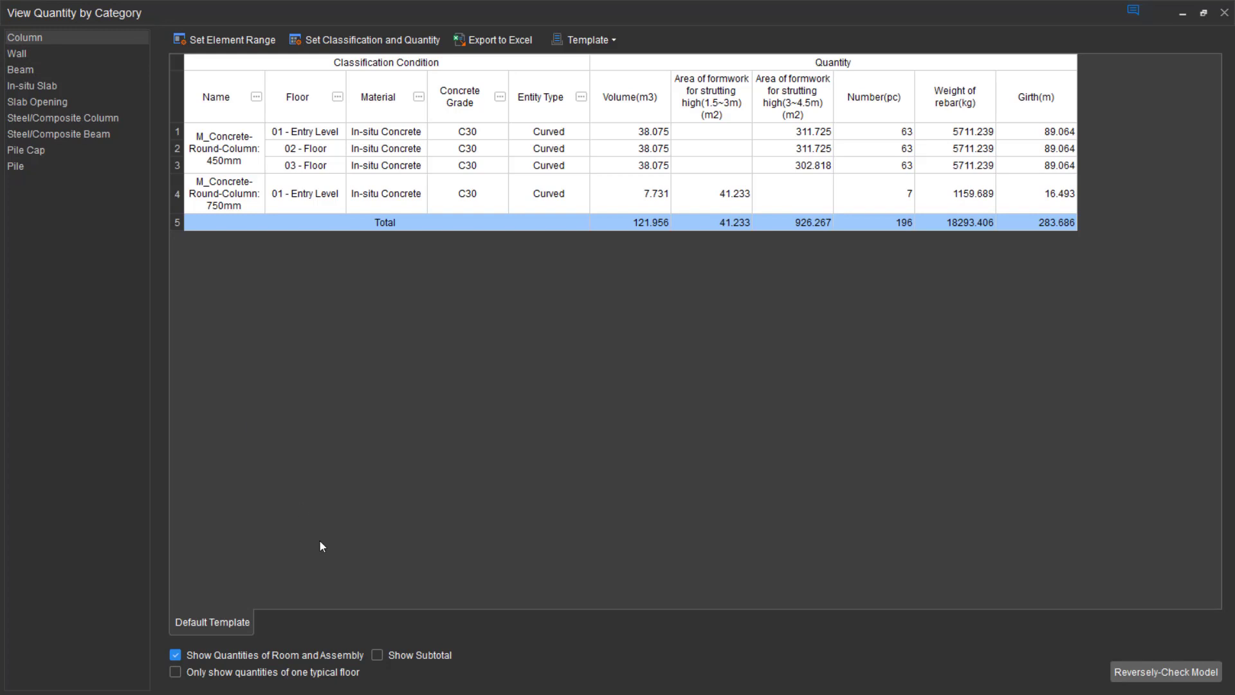
click(384, 655)
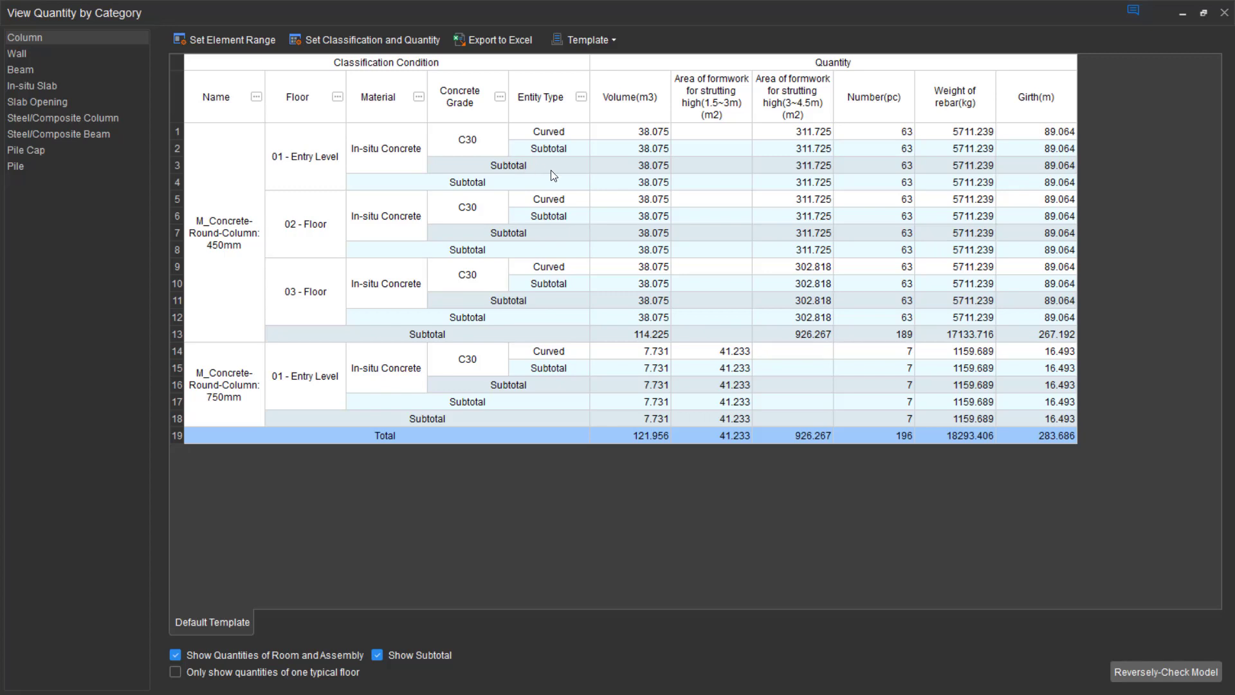
click(643, 182)
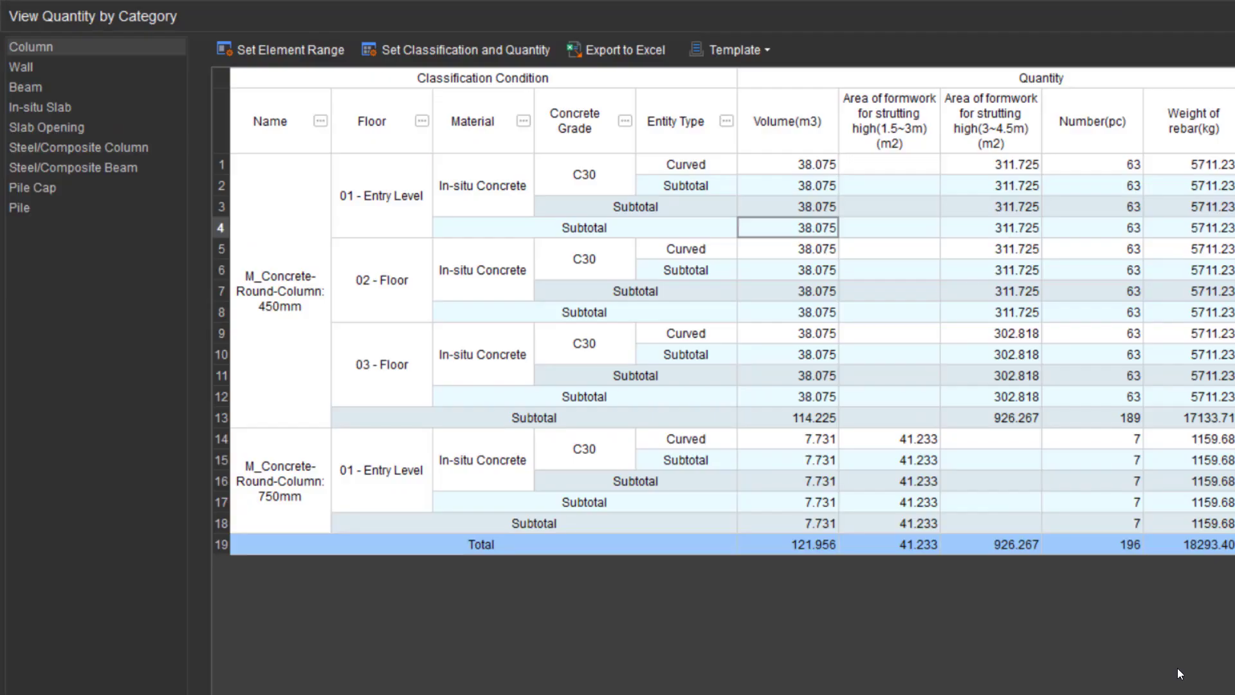
- Reverse-check the 38.075 subtotal and locate the first four listed 450mm round columns in the model
click(1179, 673)
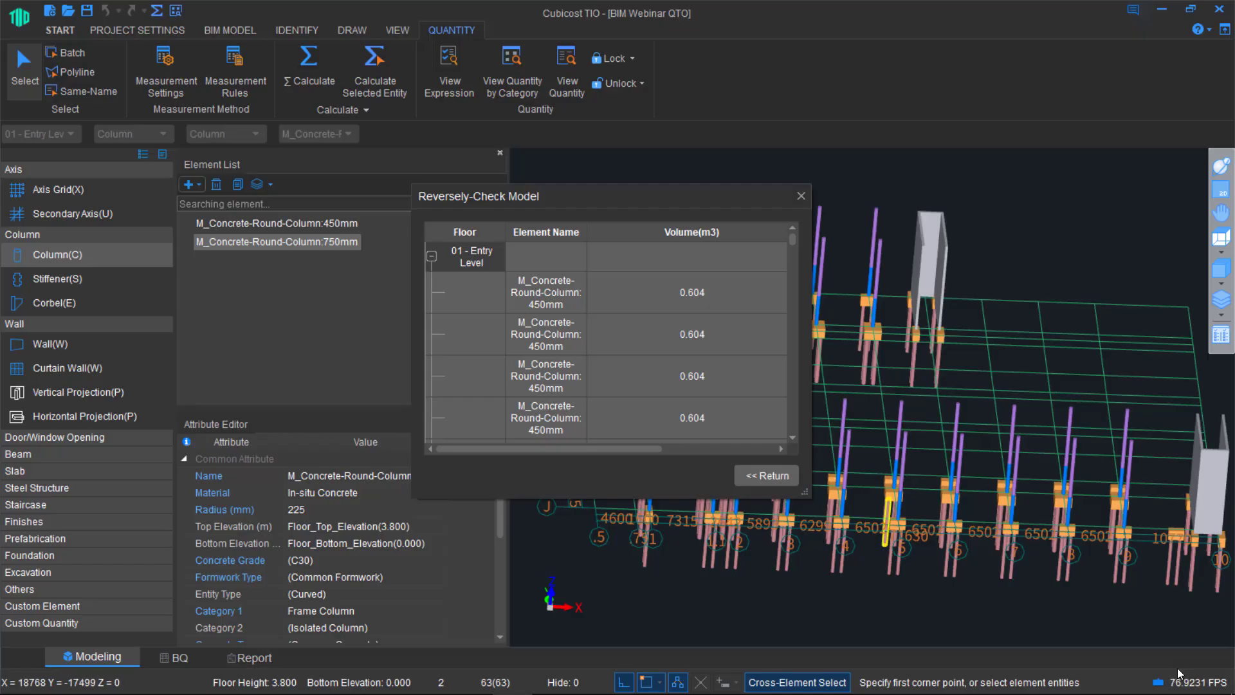
drag(692, 201, 467, 96)
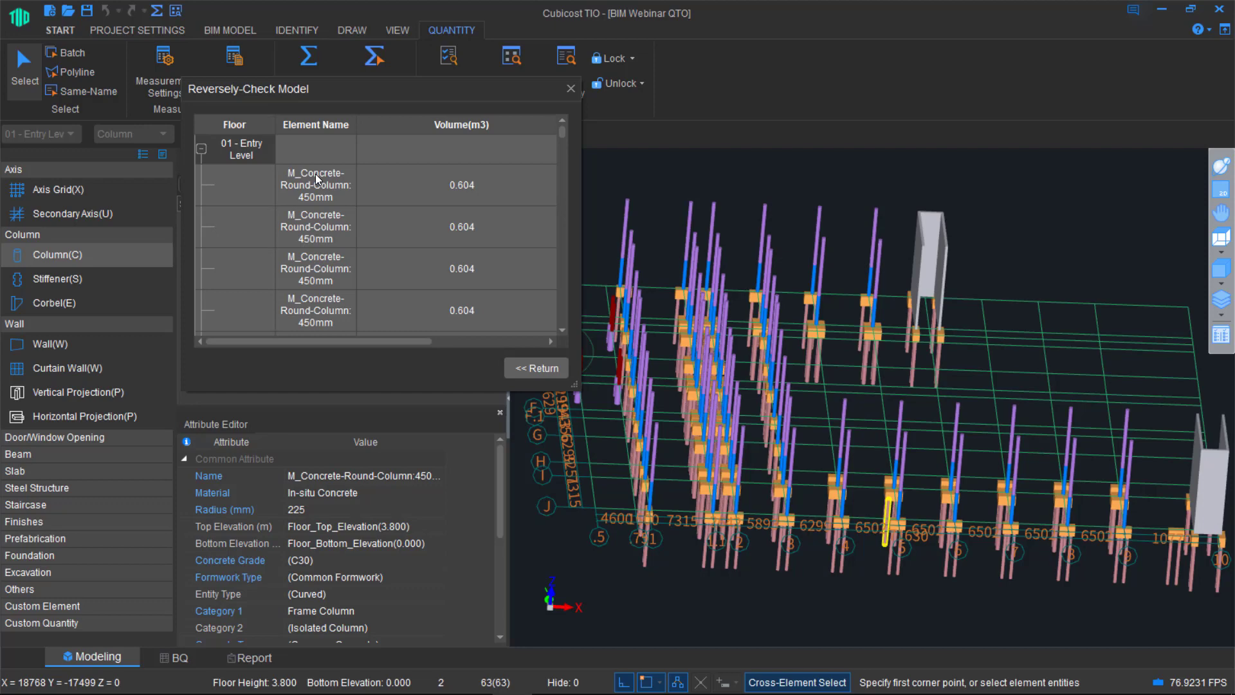
click(419, 193)
click(450, 216)
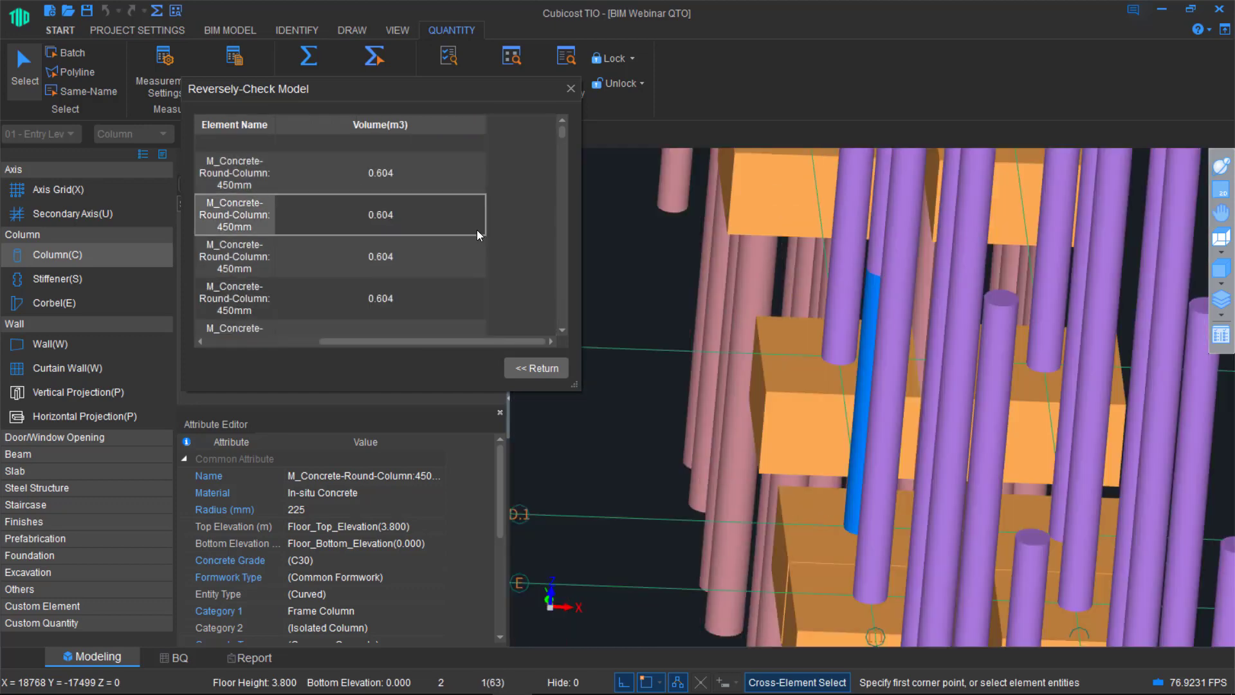
click(458, 255)
click(437, 285)
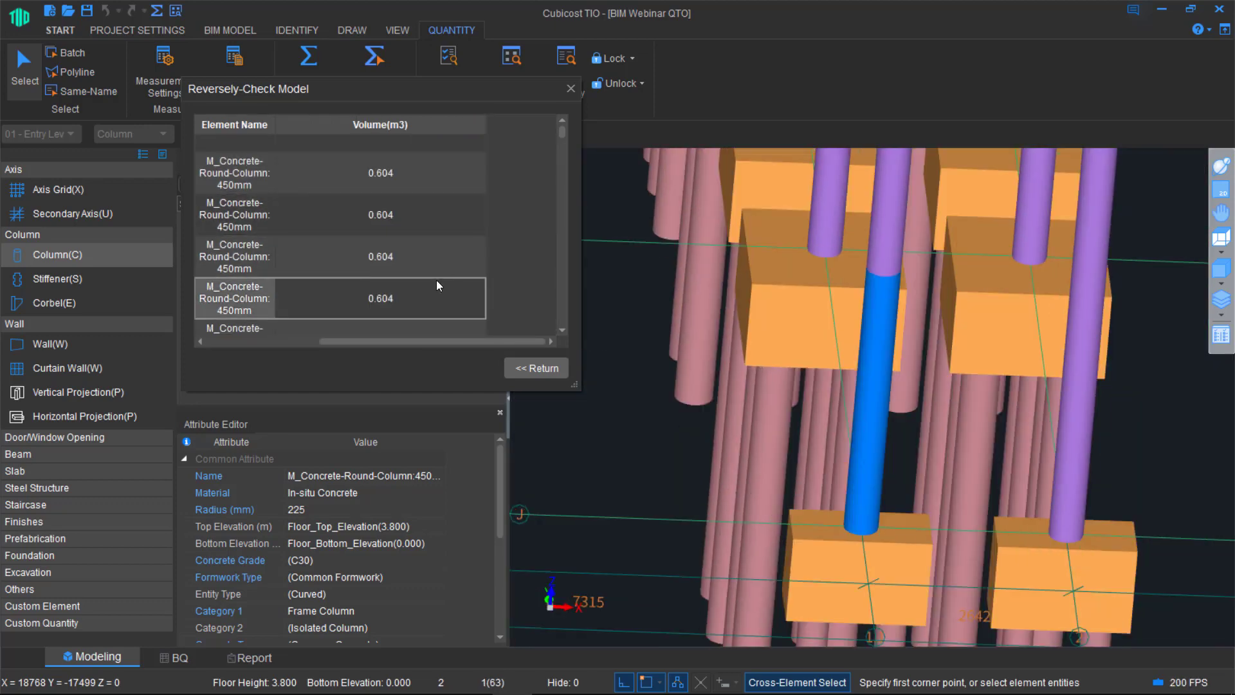
- Locate the remaining listed columns, then close the check list and View Quantity by Category window
scroll(437, 283, down, 1)
click(415, 276)
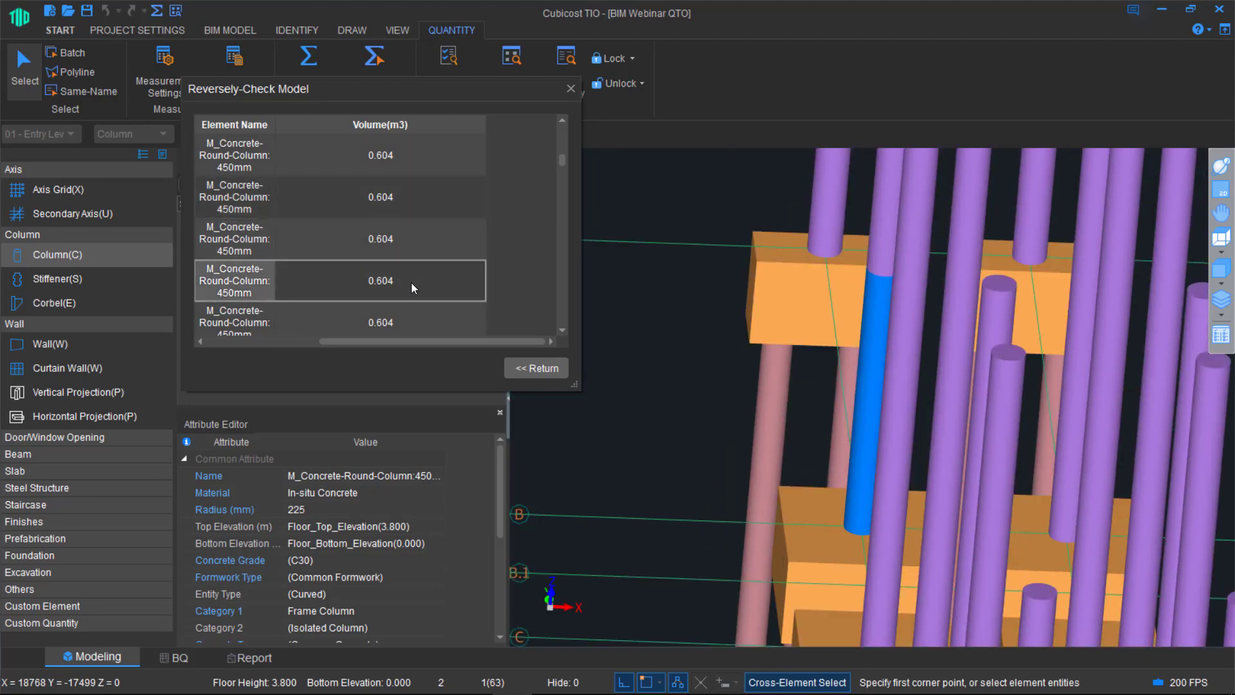
click(423, 245)
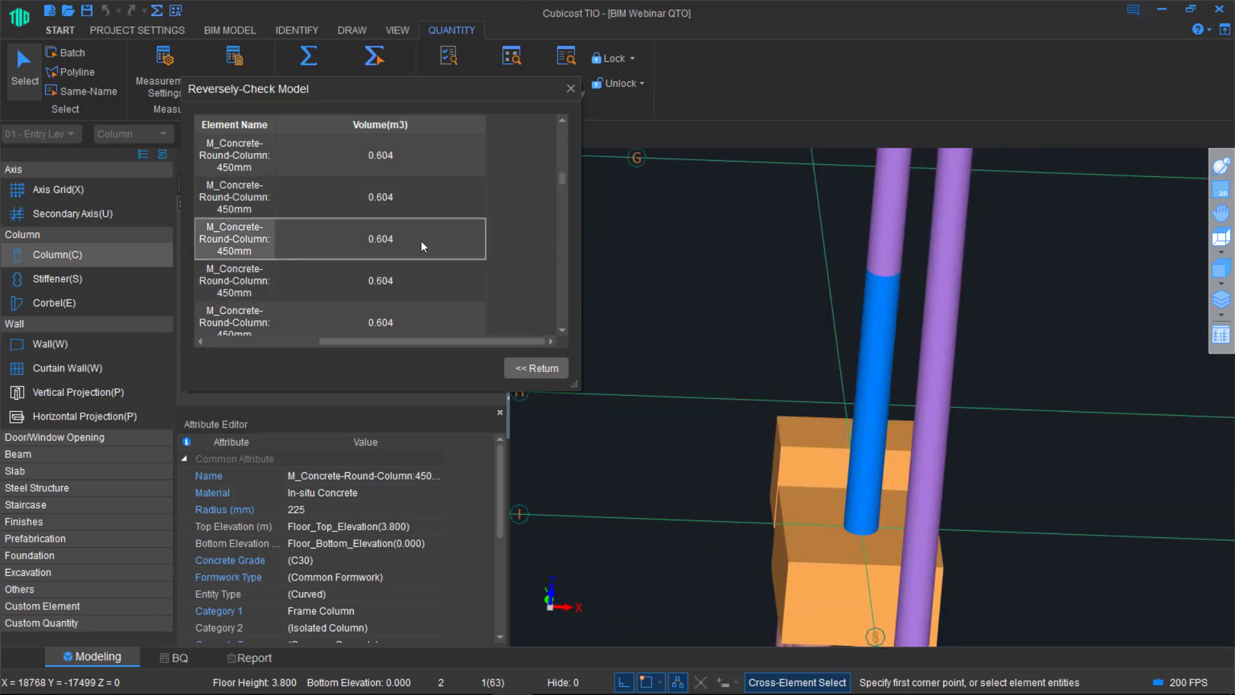
scroll(423, 245, down, 1)
click(425, 247)
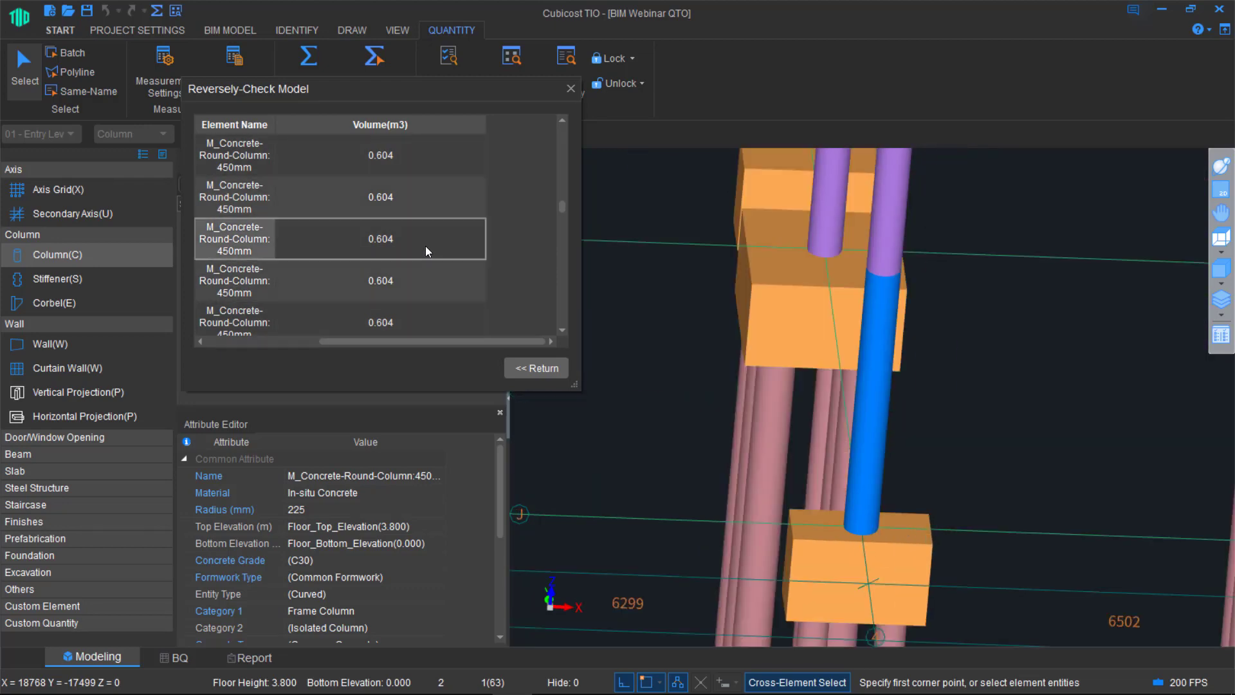
click(435, 287)
scroll(433, 284, down, 1)
click(451, 291)
scroll(455, 292, down, 1)
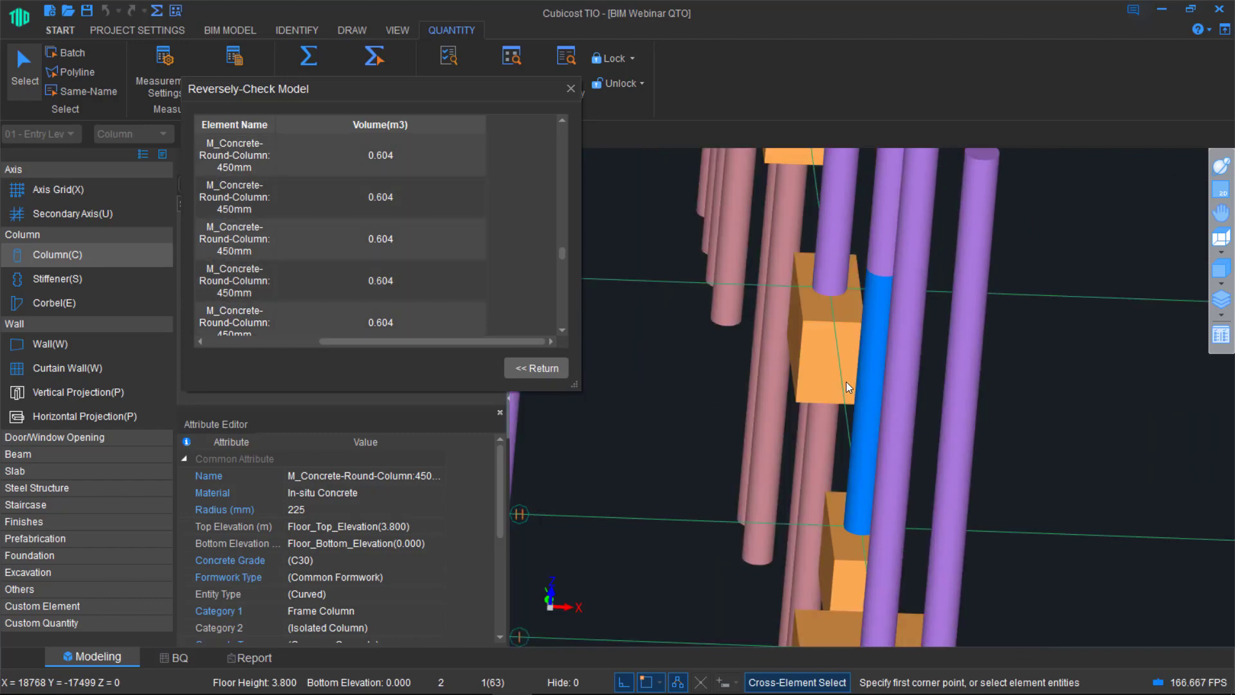
scroll(847, 385, down, 6)
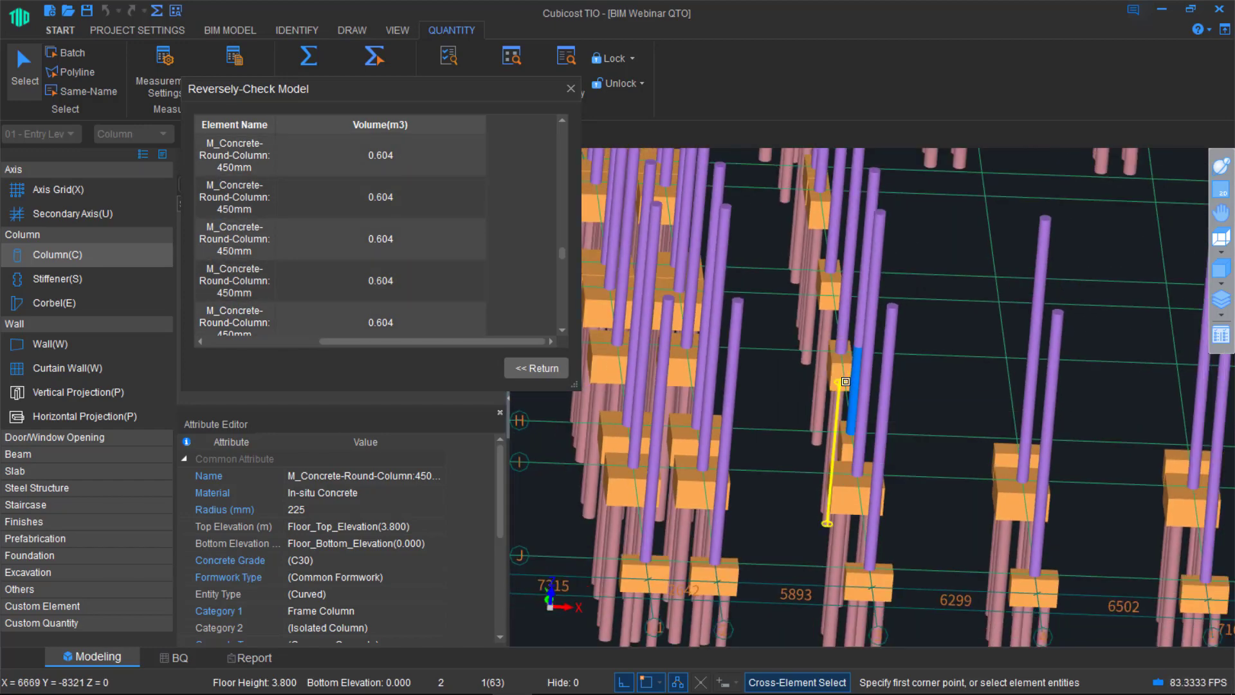
click(530, 369)
click(1225, 11)
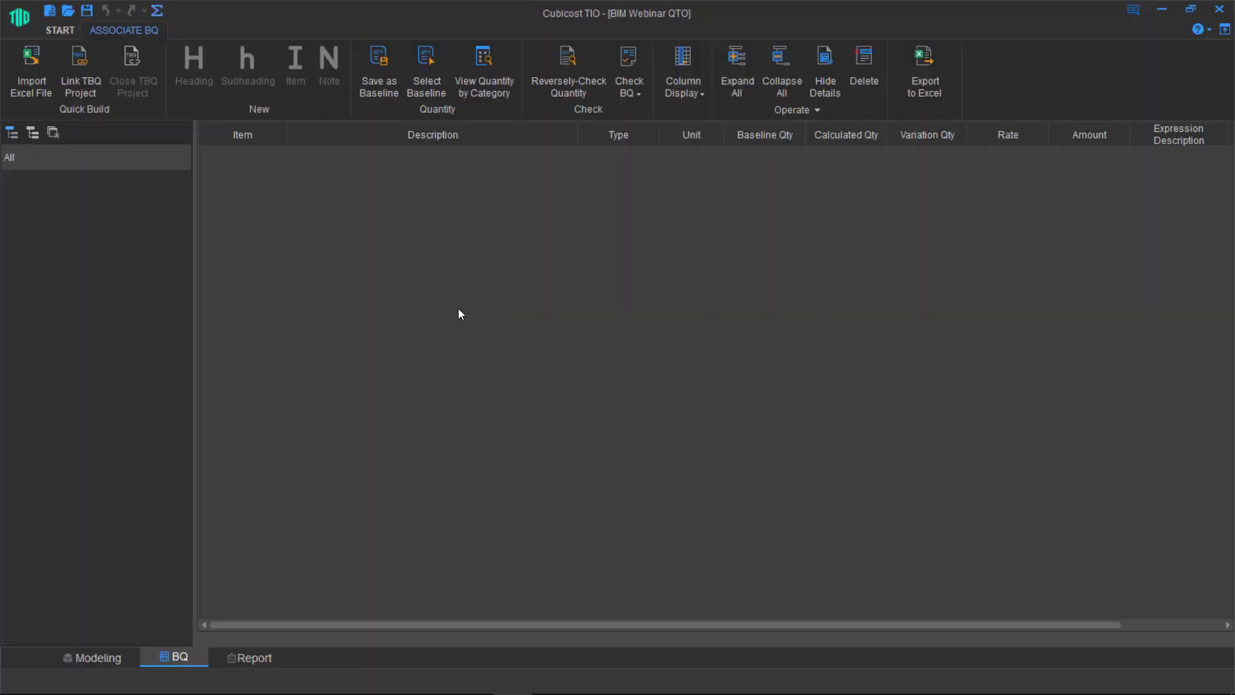
- Load the Generic BQ.xls workbook from the TAS folder into the Import Excel File dialog
click(17, 62)
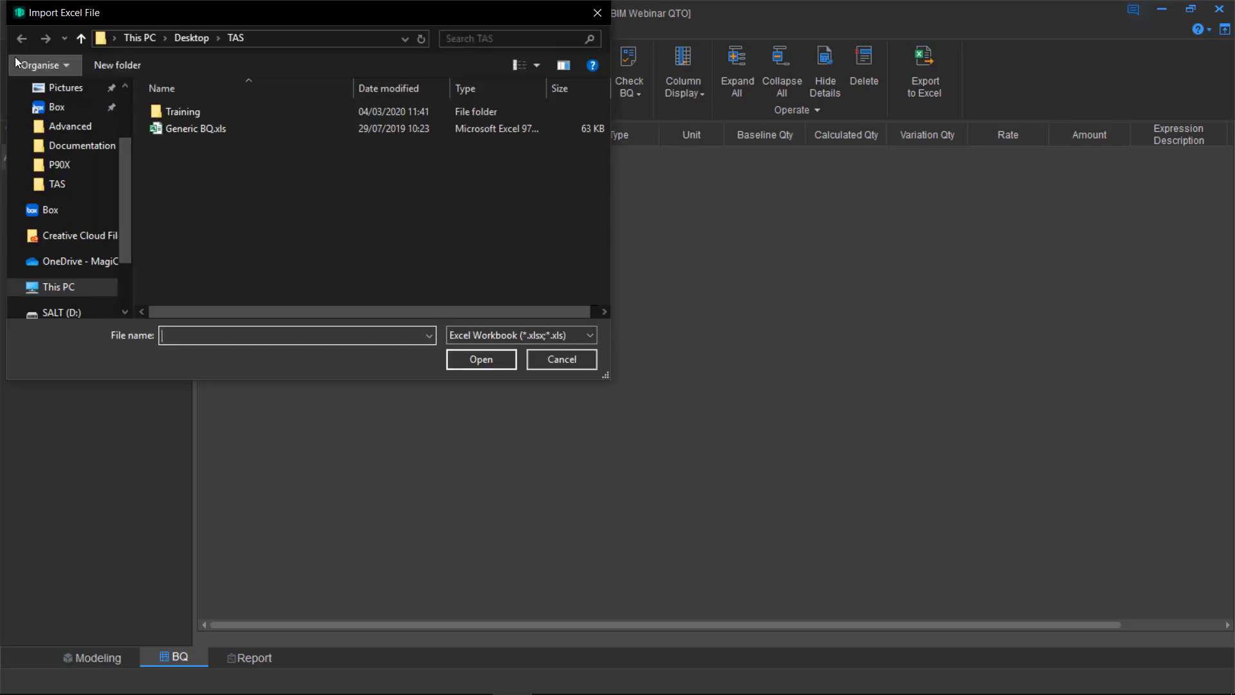
click(238, 130)
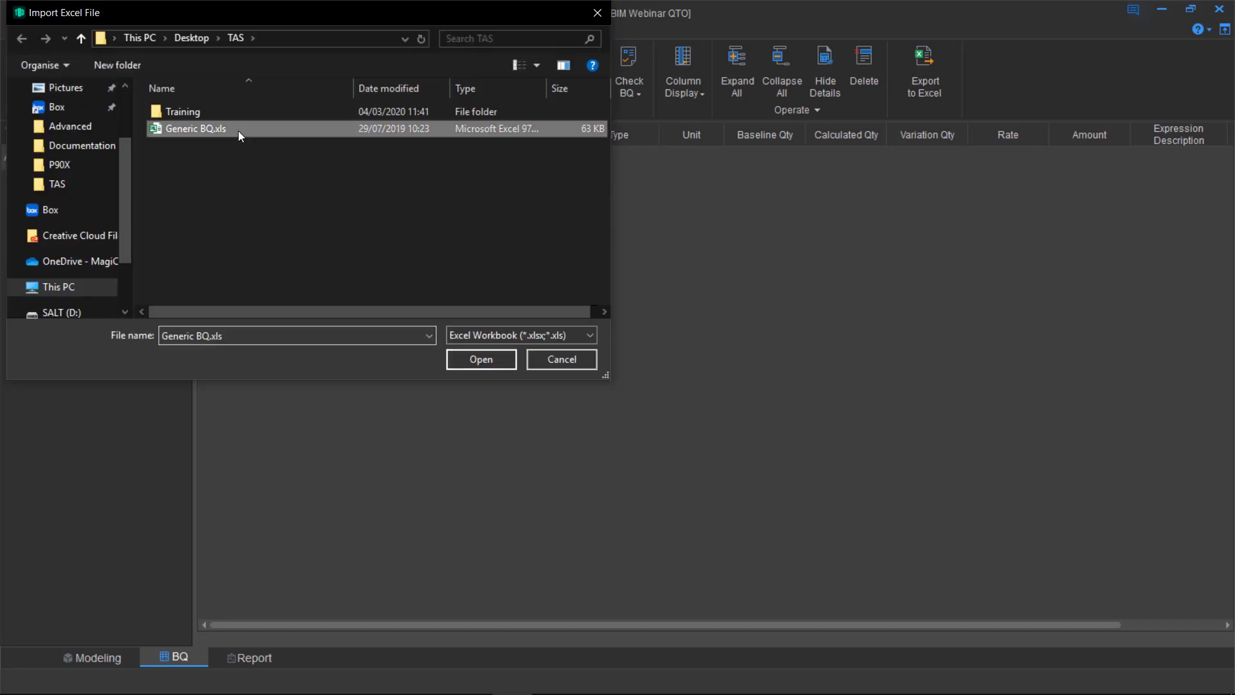
click(479, 360)
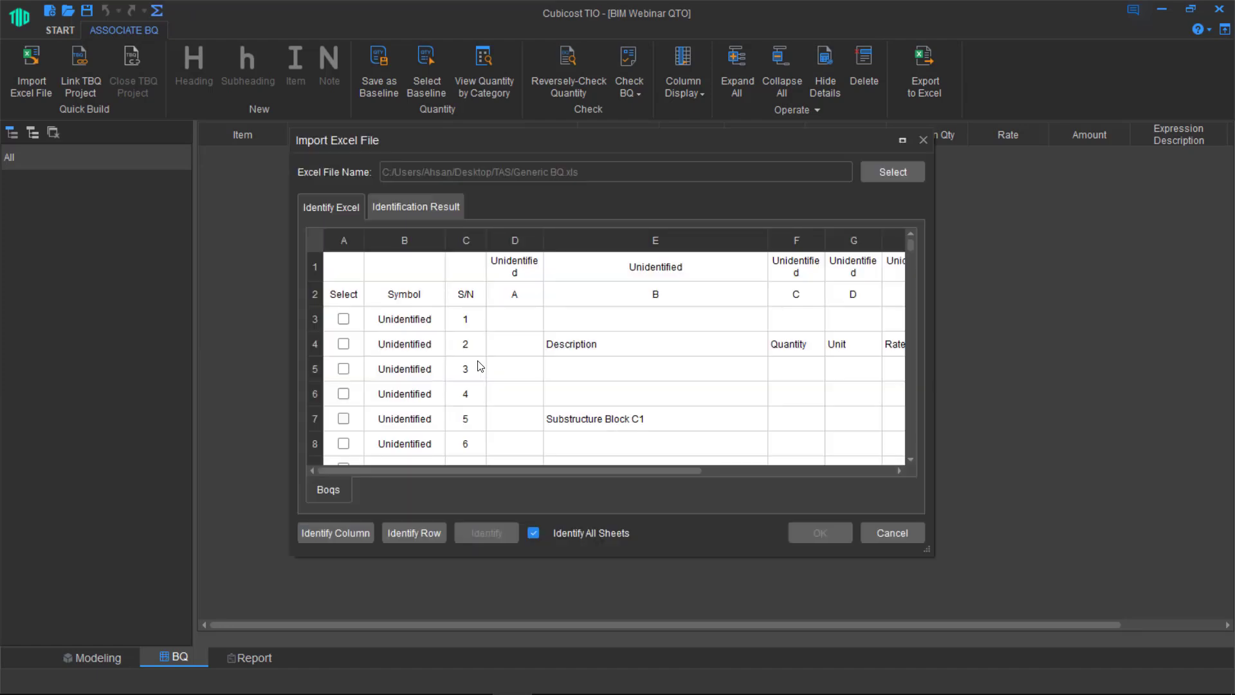
- Auto-identify the spreadsheet columns and remove the Baseline Qty mapping from column F
click(353, 531)
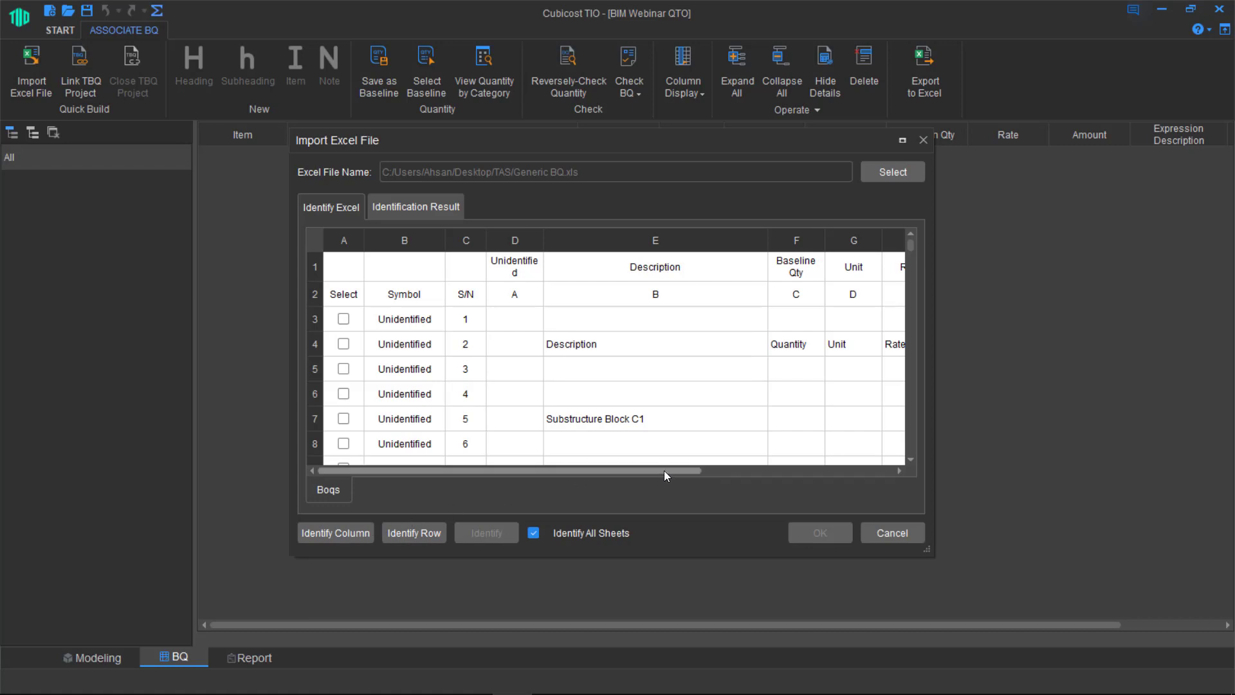
drag(664, 470, 722, 476)
scroll(781, 368, down, 3)
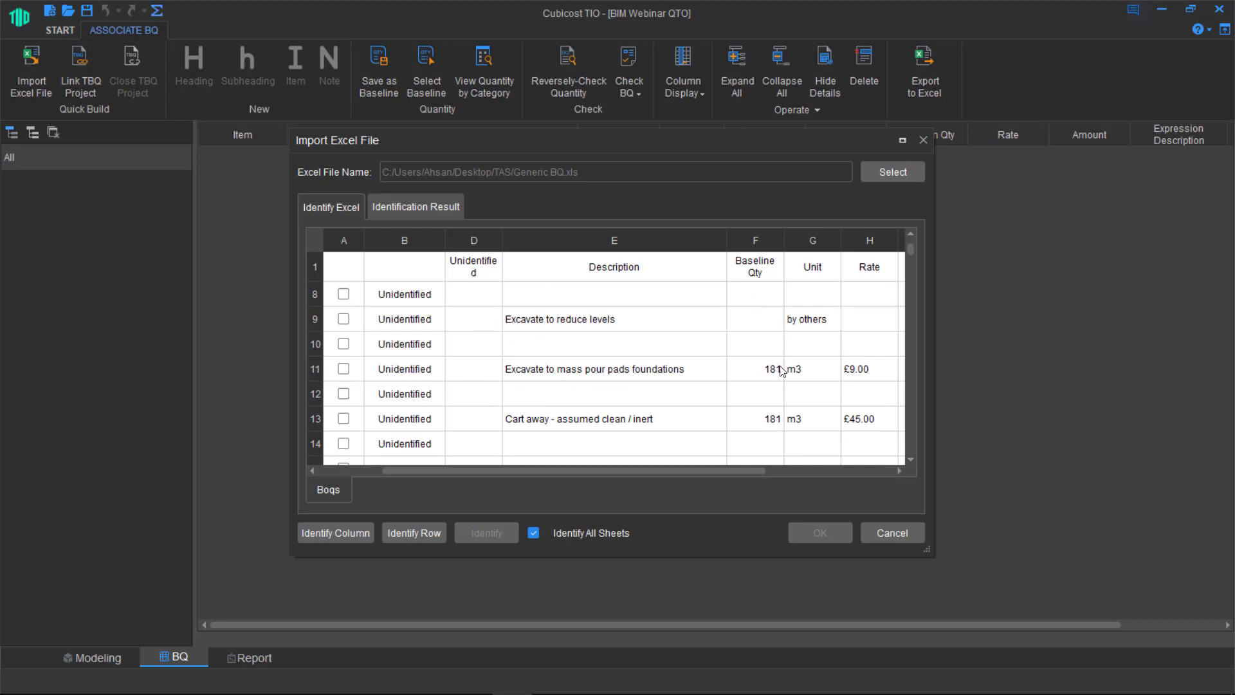
click(761, 265)
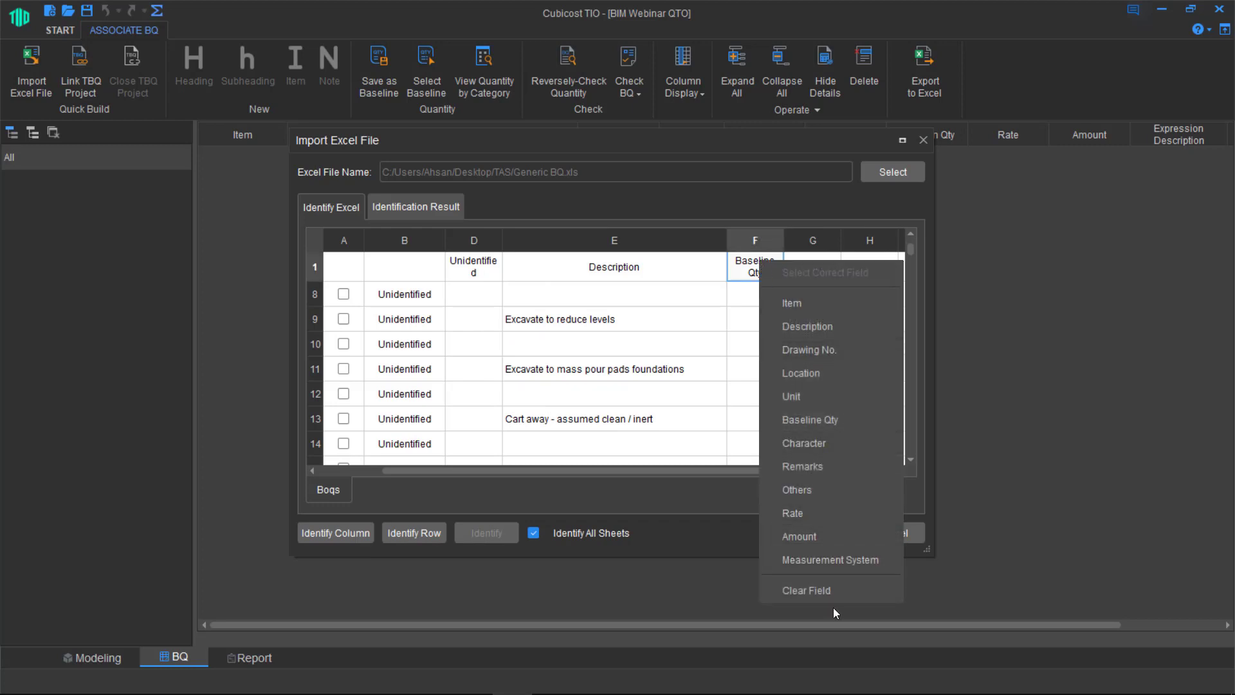
click(829, 590)
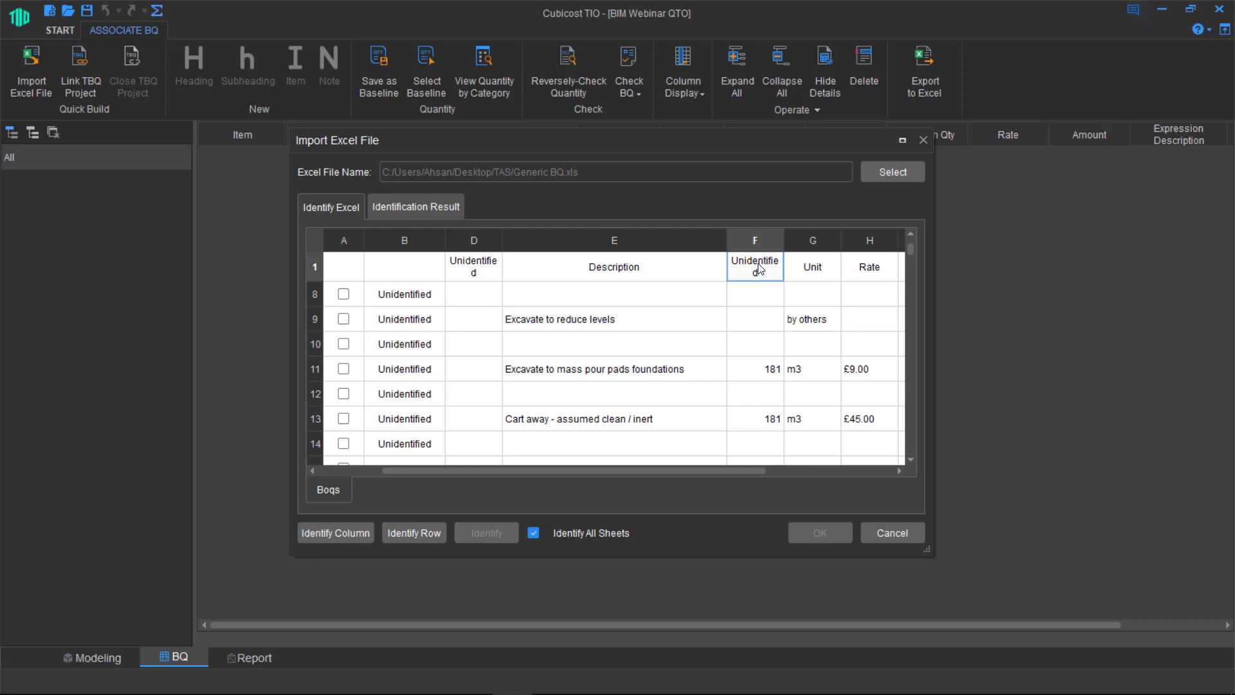
- Identify rows as items and notes, then import the Generic BQ bill into the BQ grid
click(431, 531)
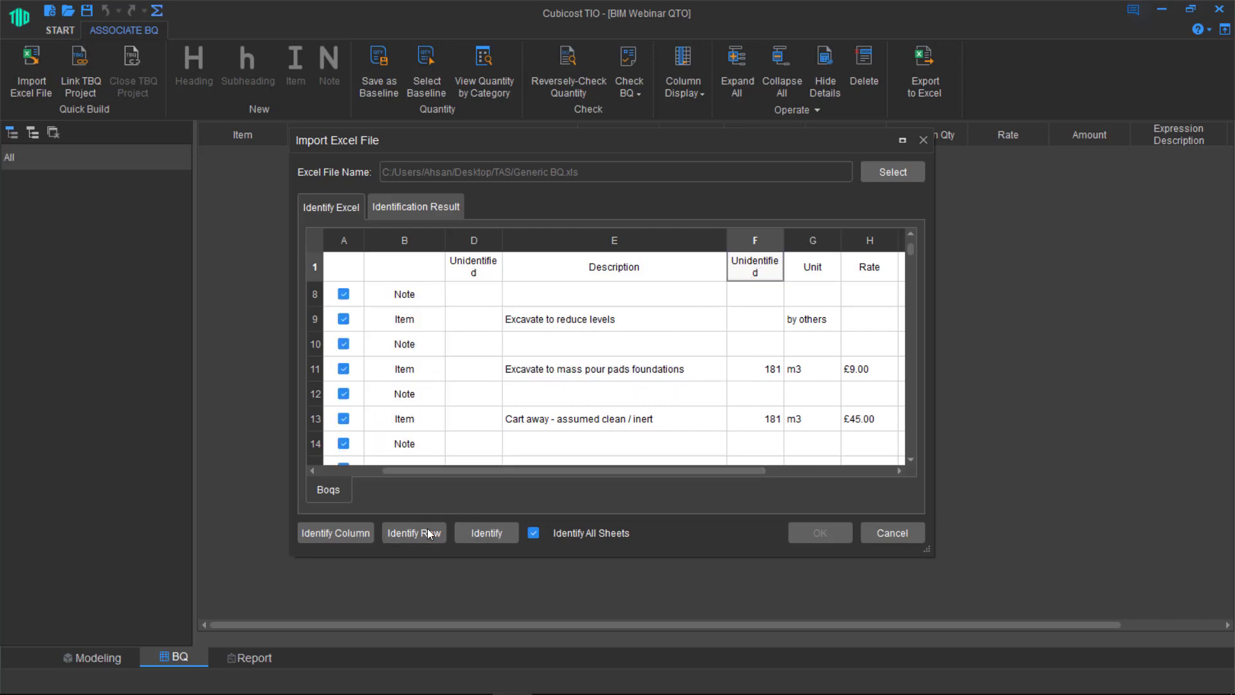
click(487, 537)
click(820, 532)
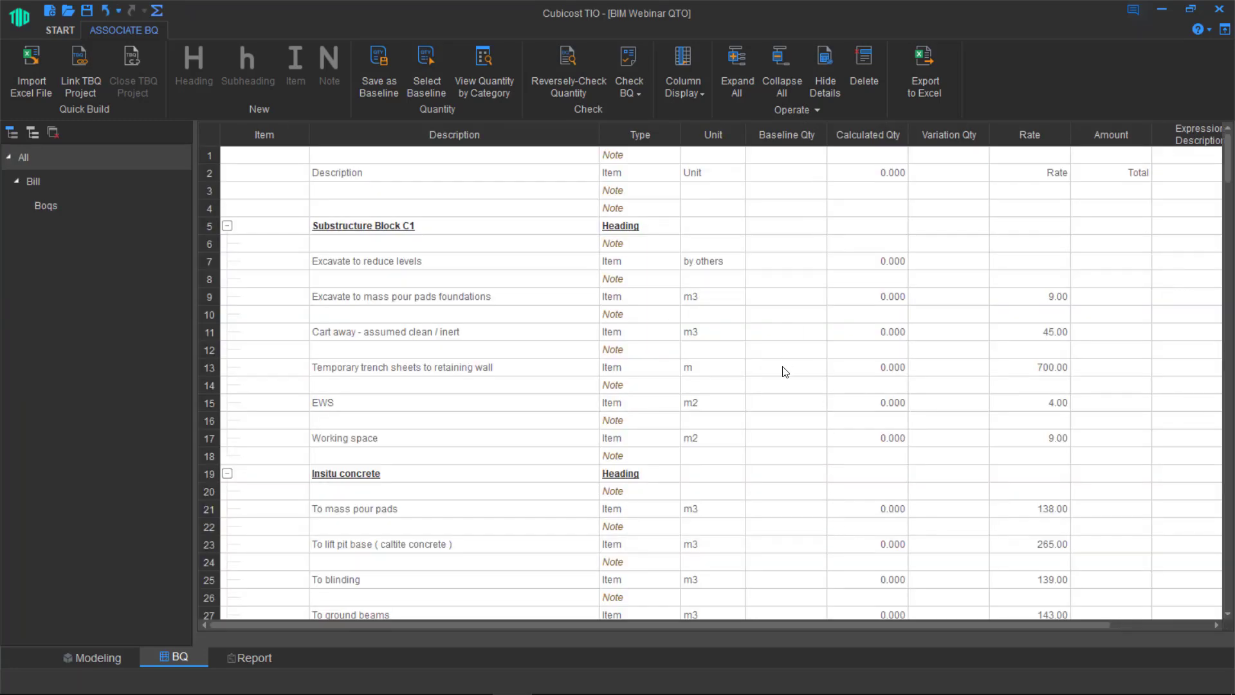
scroll(785, 372, down, 17)
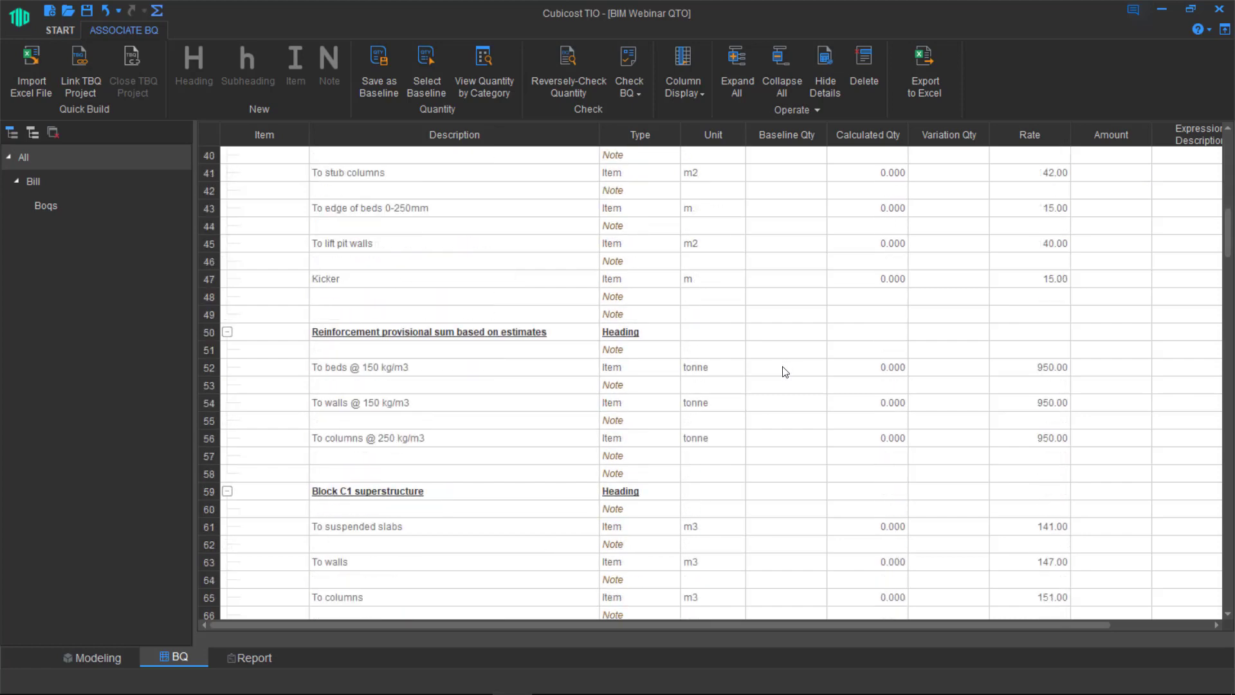
- Hide column subtotals and link the 121.956 m3 total column volume to the 'To columns' item
click(484, 71)
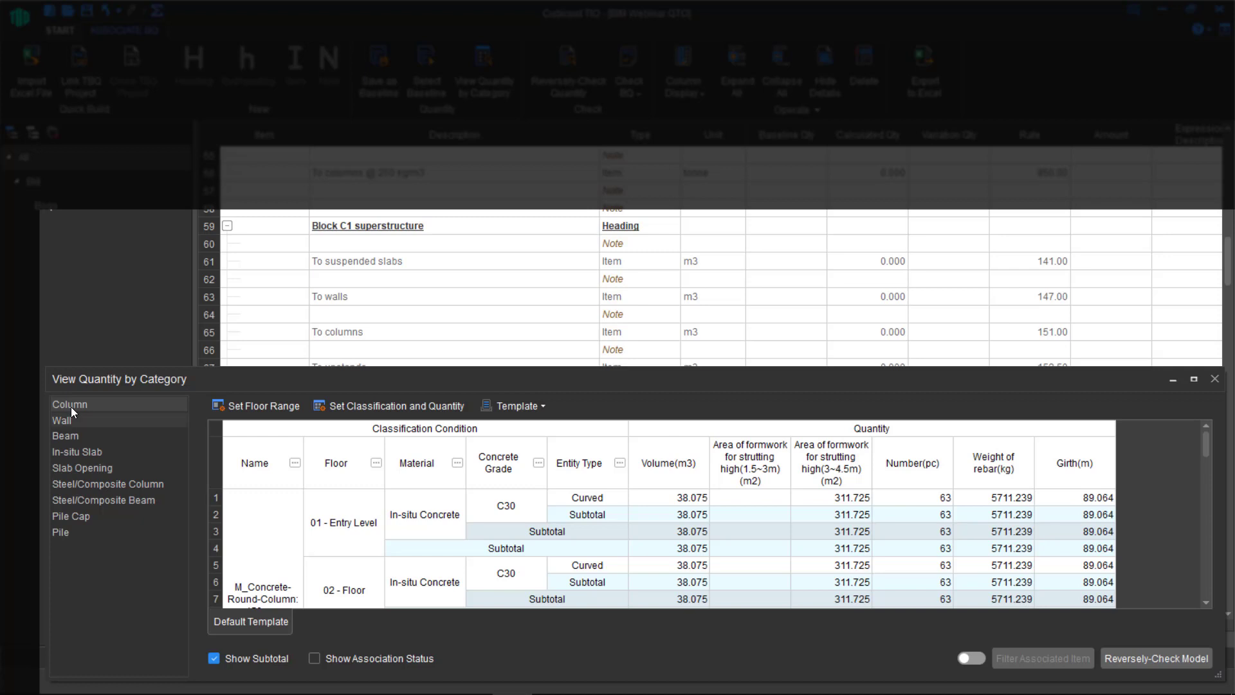
scroll(617, 547, down, 2)
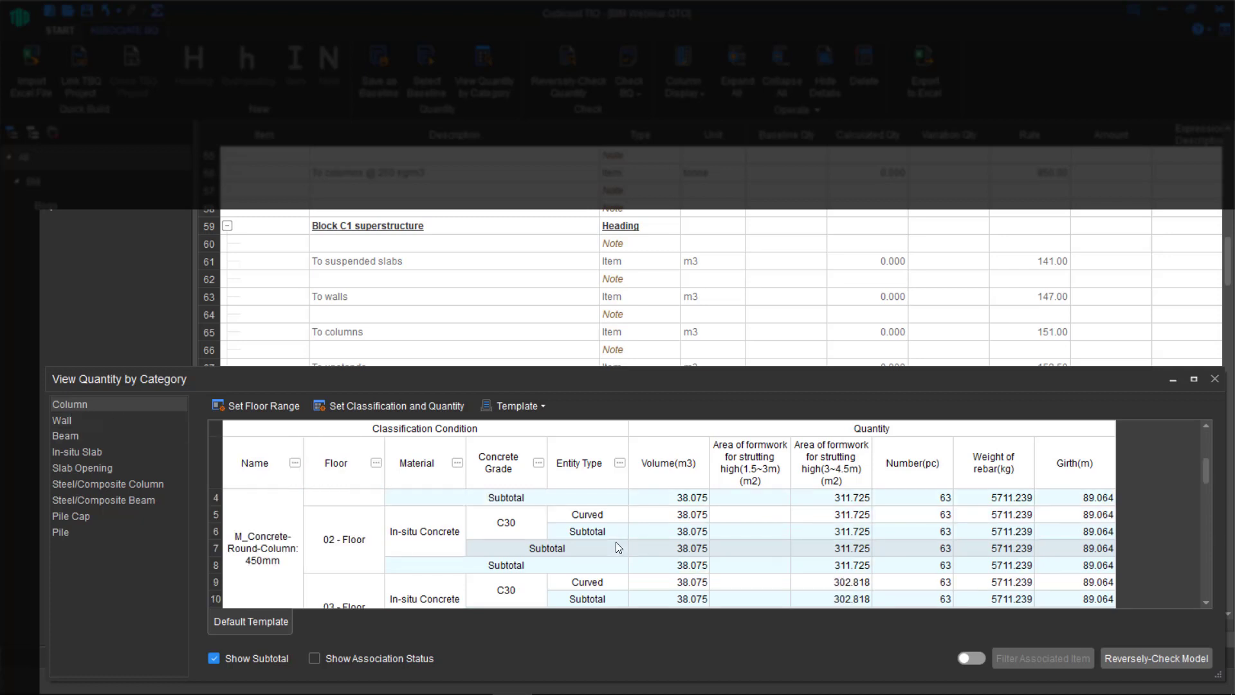
click(272, 659)
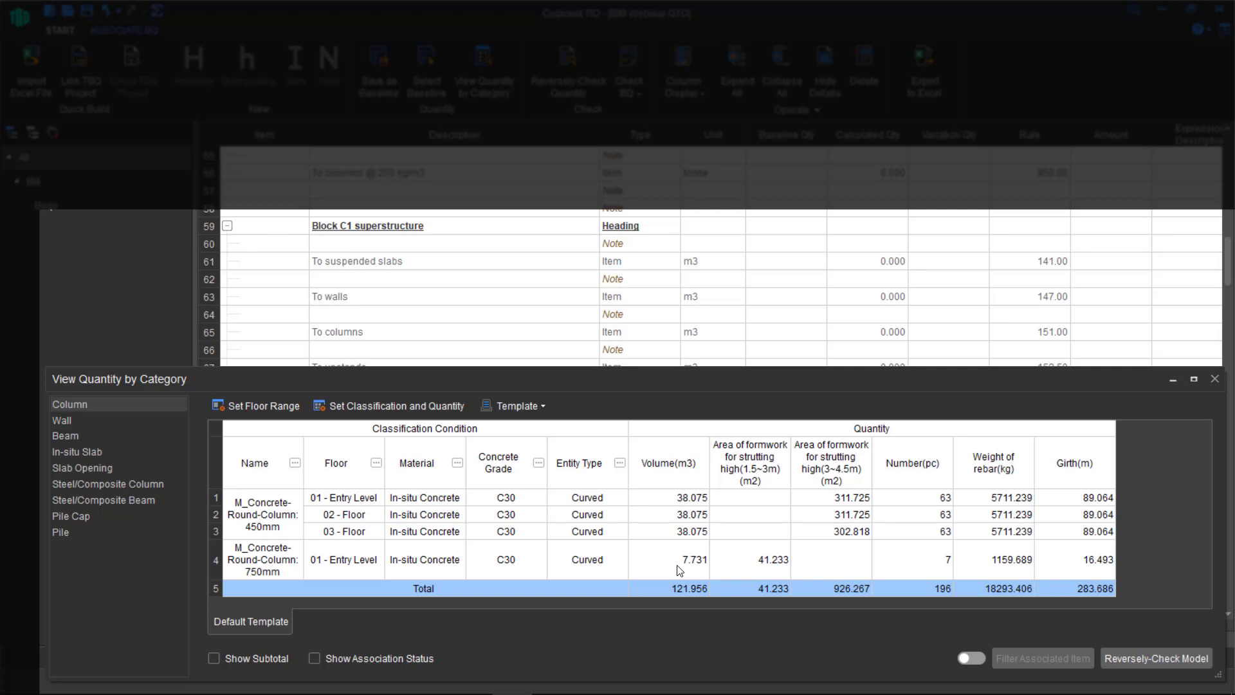
drag(686, 594, 790, 327)
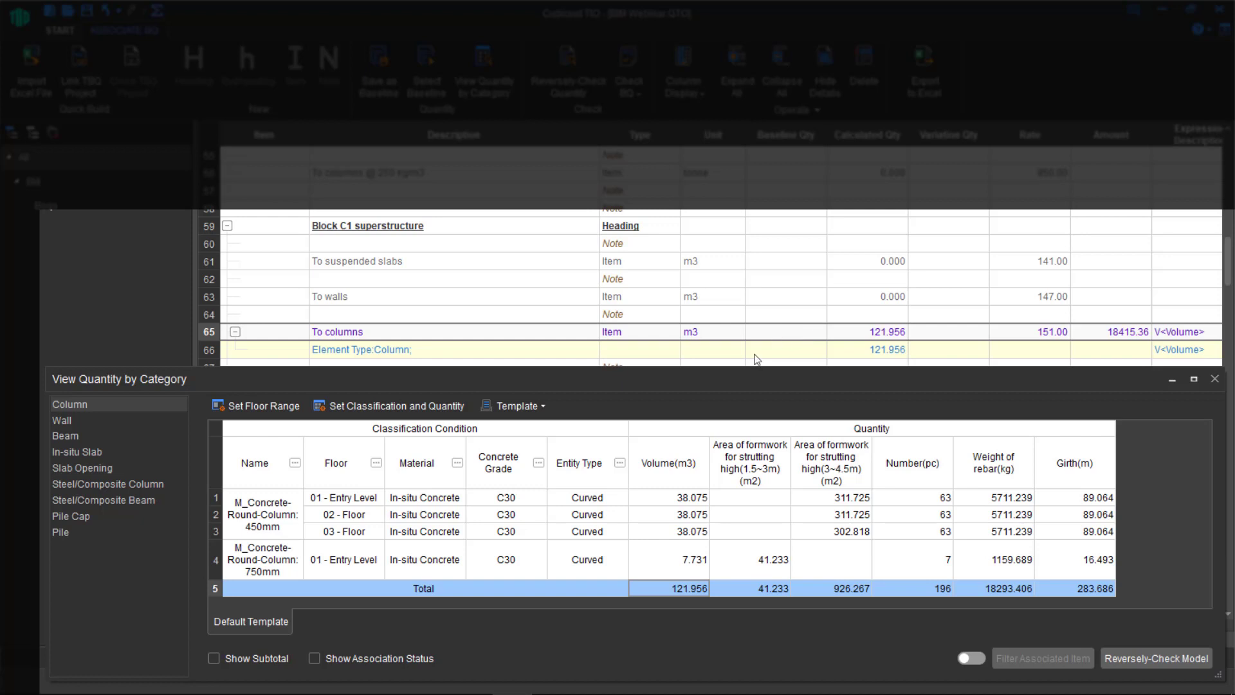
- Show association status and link the 127.045 wall volume to 'To walls' and 'To suspended slabs'
click(334, 667)
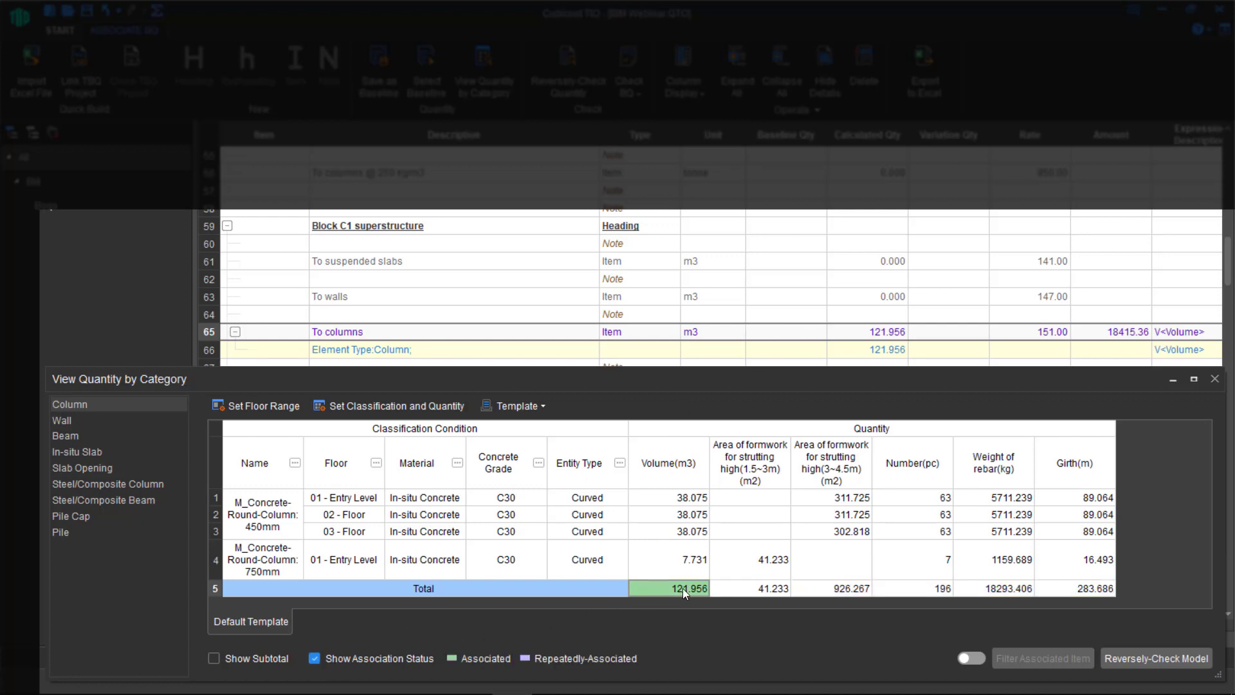
click(68, 435)
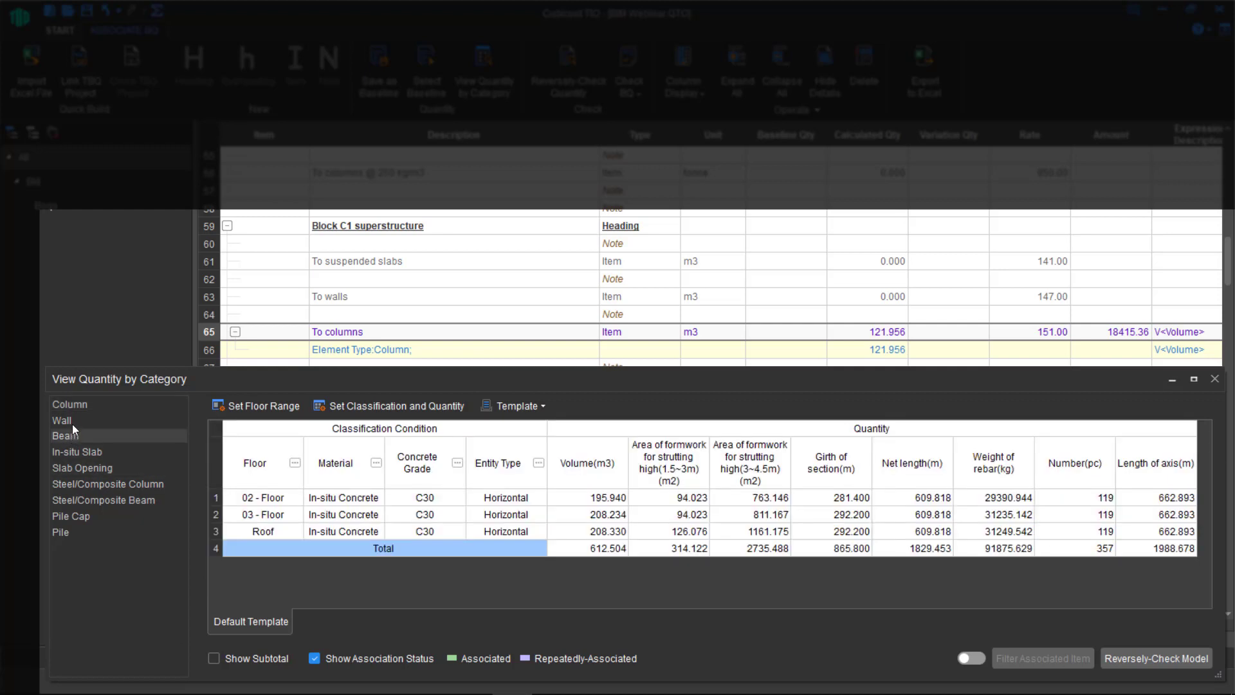
click(72, 422)
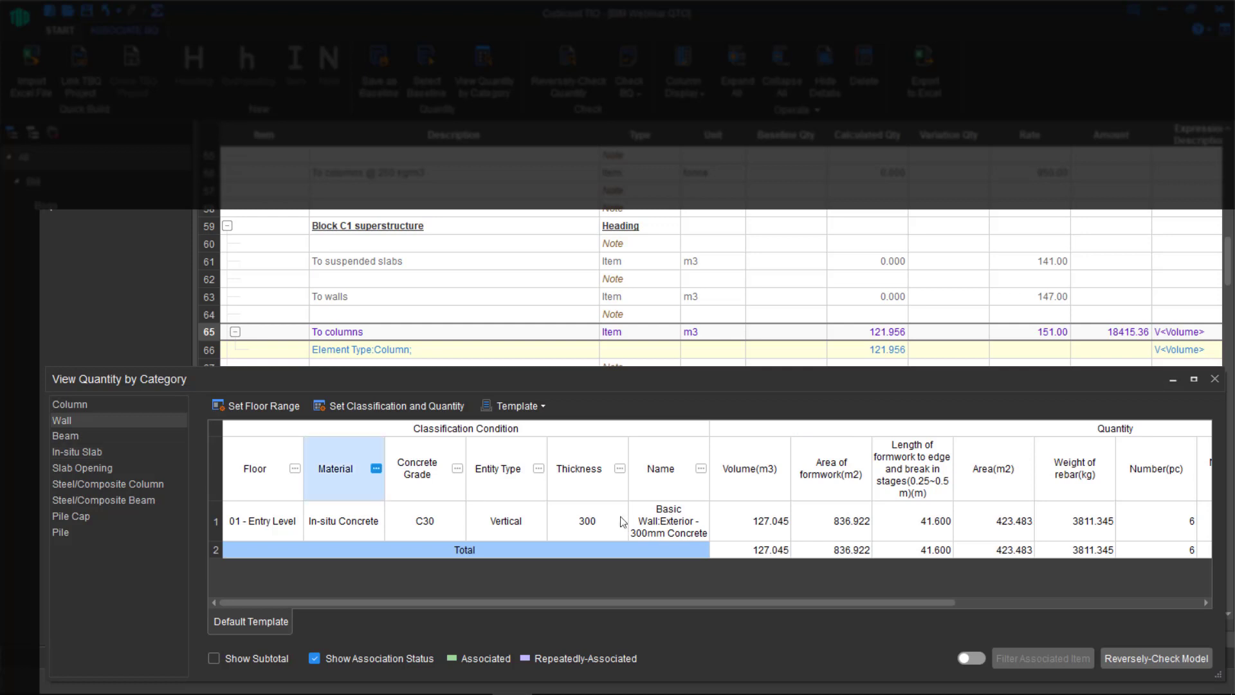
click(780, 548)
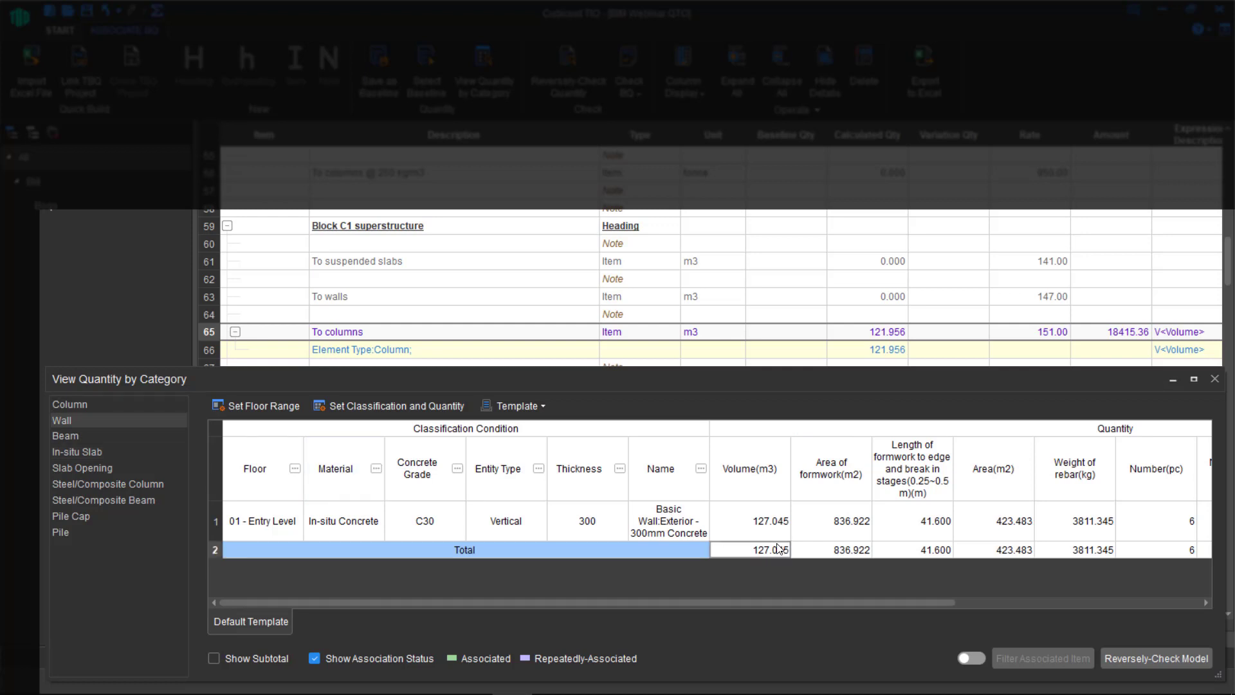
drag(779, 549, 894, 297)
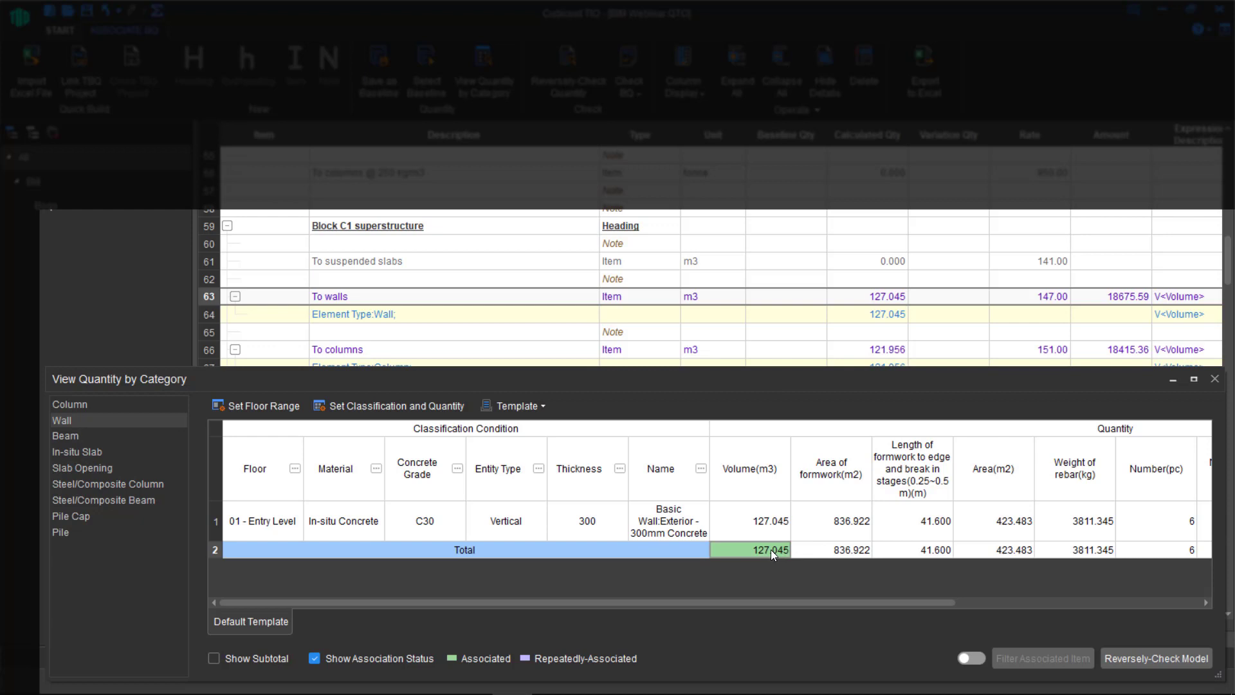
drag(770, 550, 871, 305)
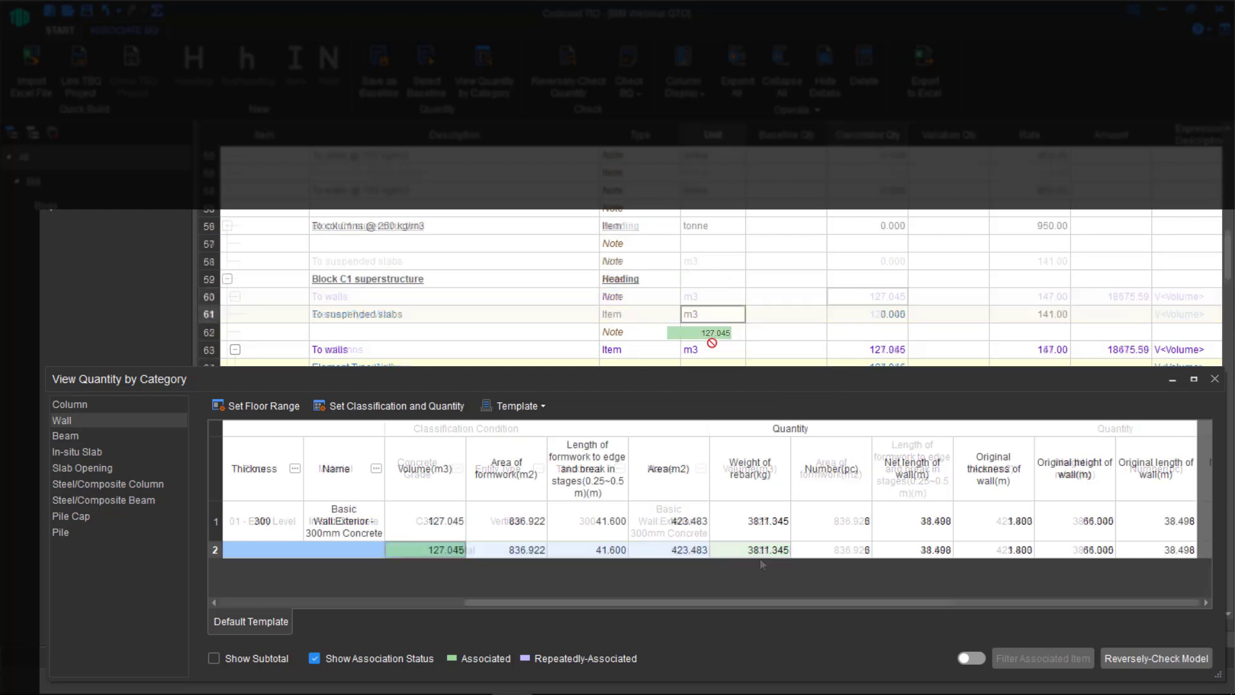
drag(712, 343, 712, 320)
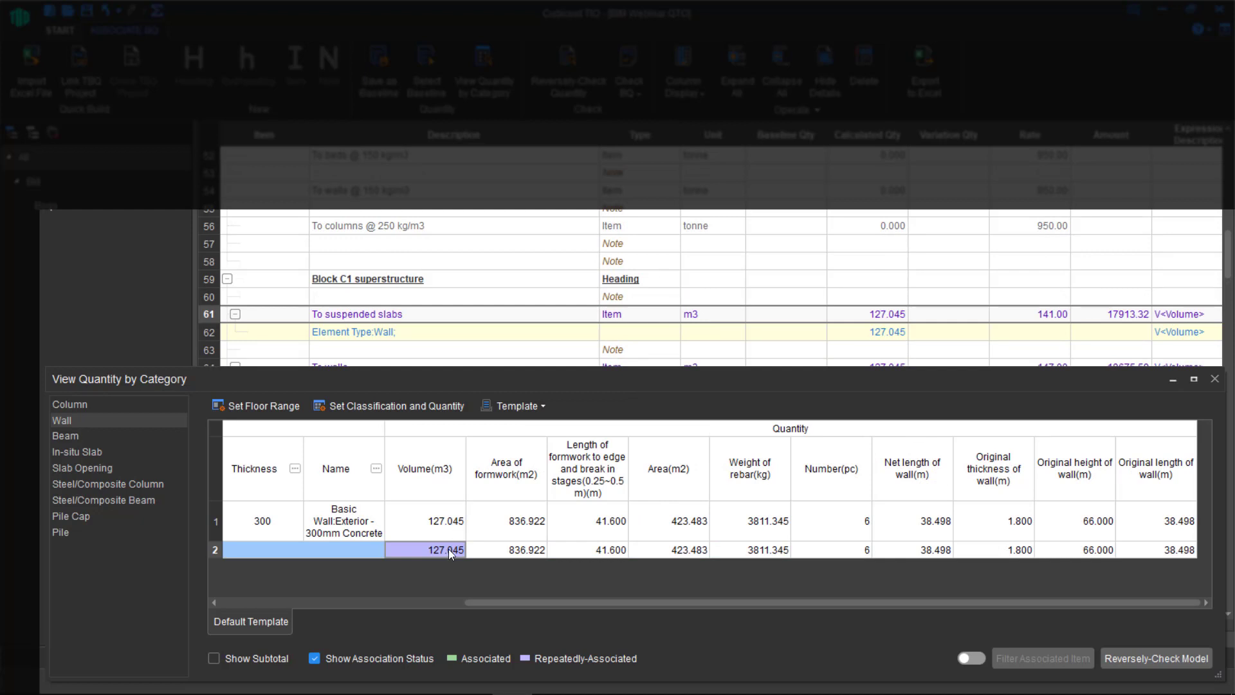
- Save the current bill quantities as a baseline named Rev1
click(83, 405)
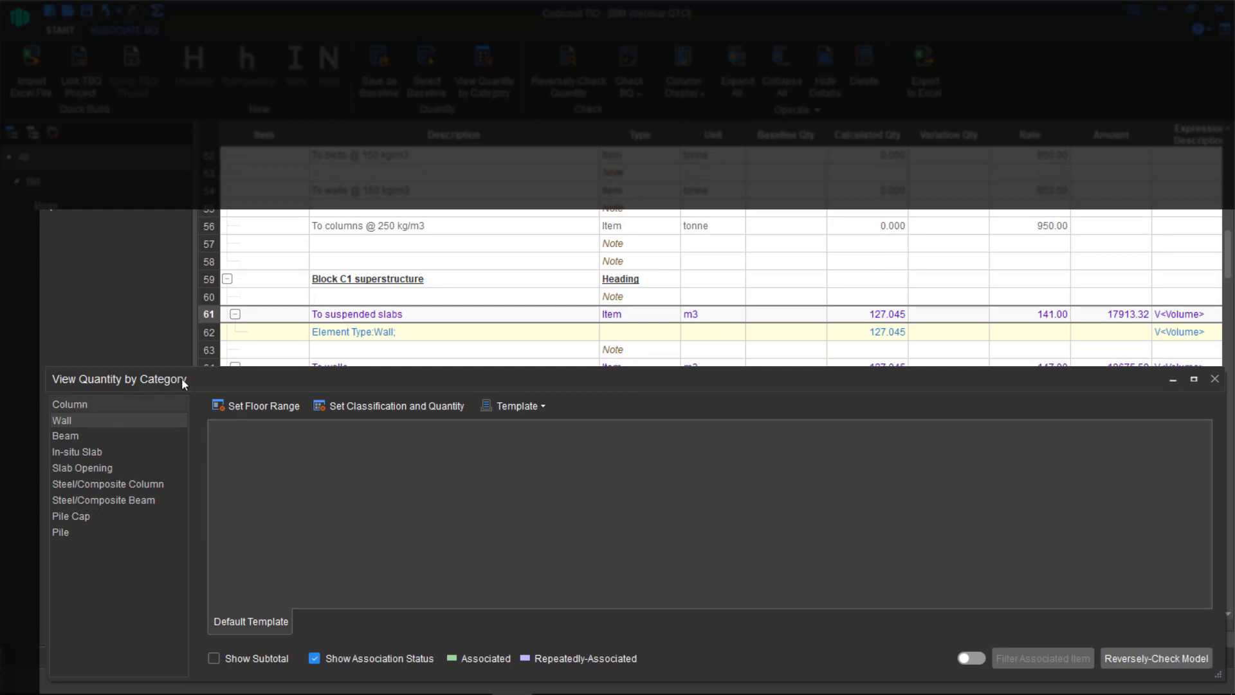
scroll(791, 235, down, 1)
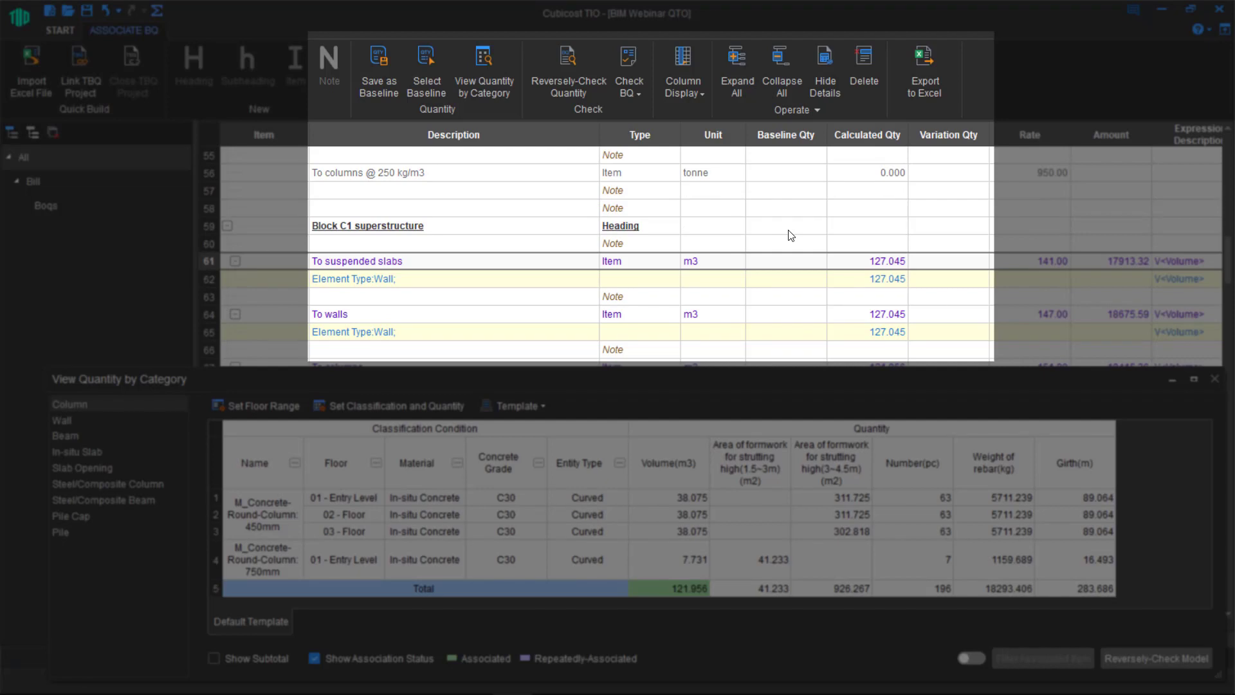
scroll(790, 235, down, 1)
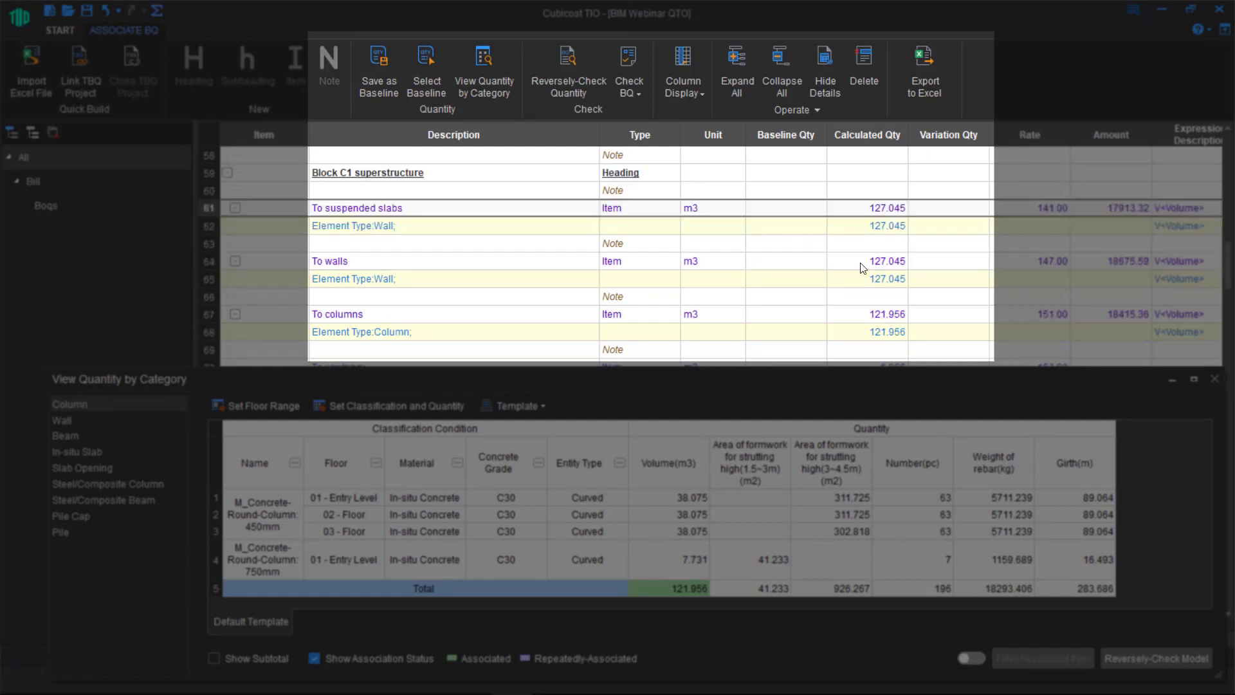
click(388, 87)
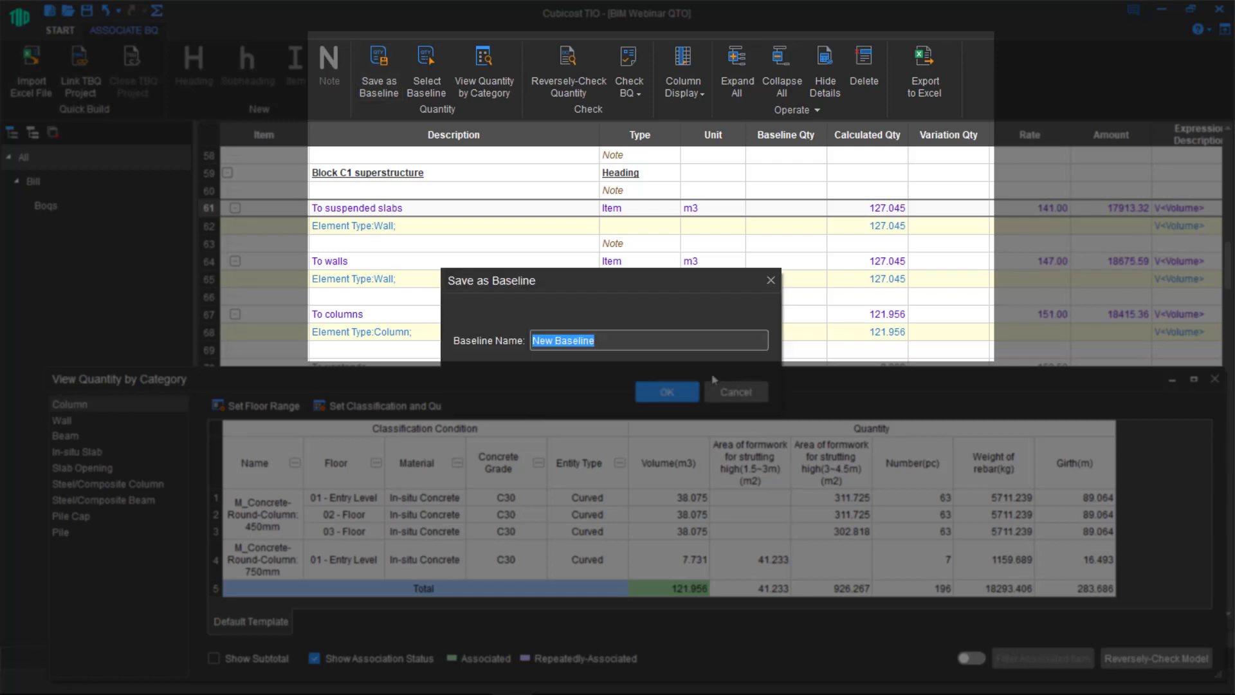
text(Rev1)
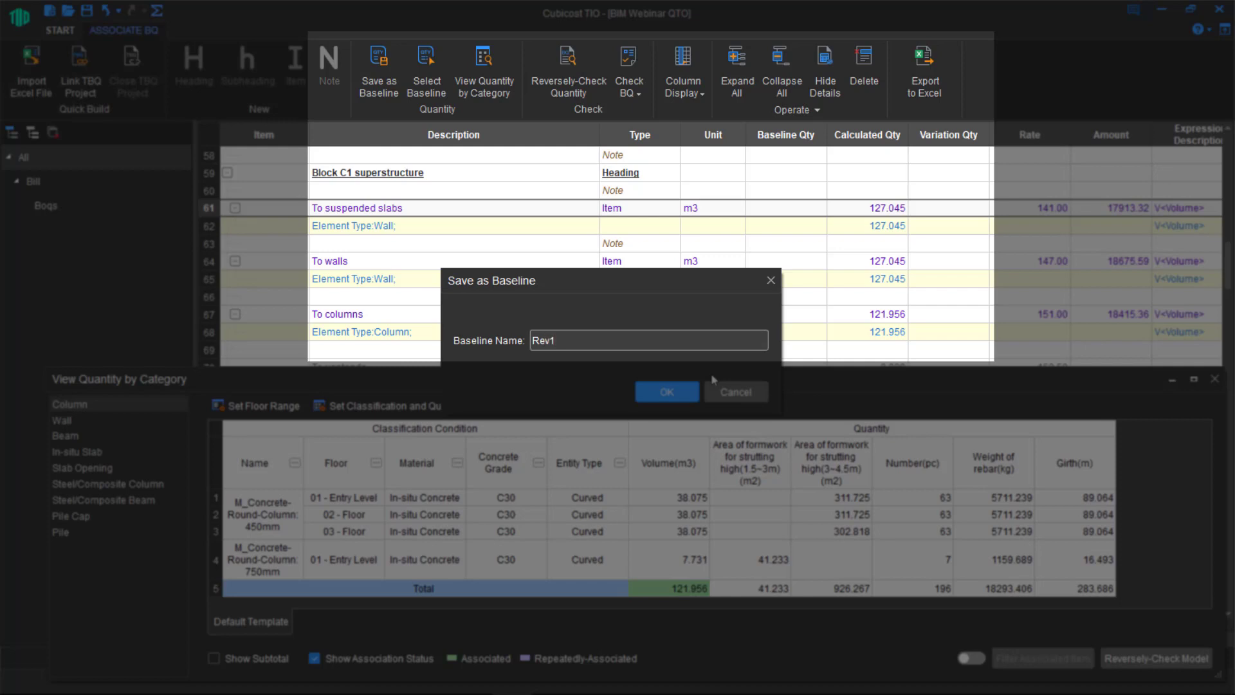
click(672, 392)
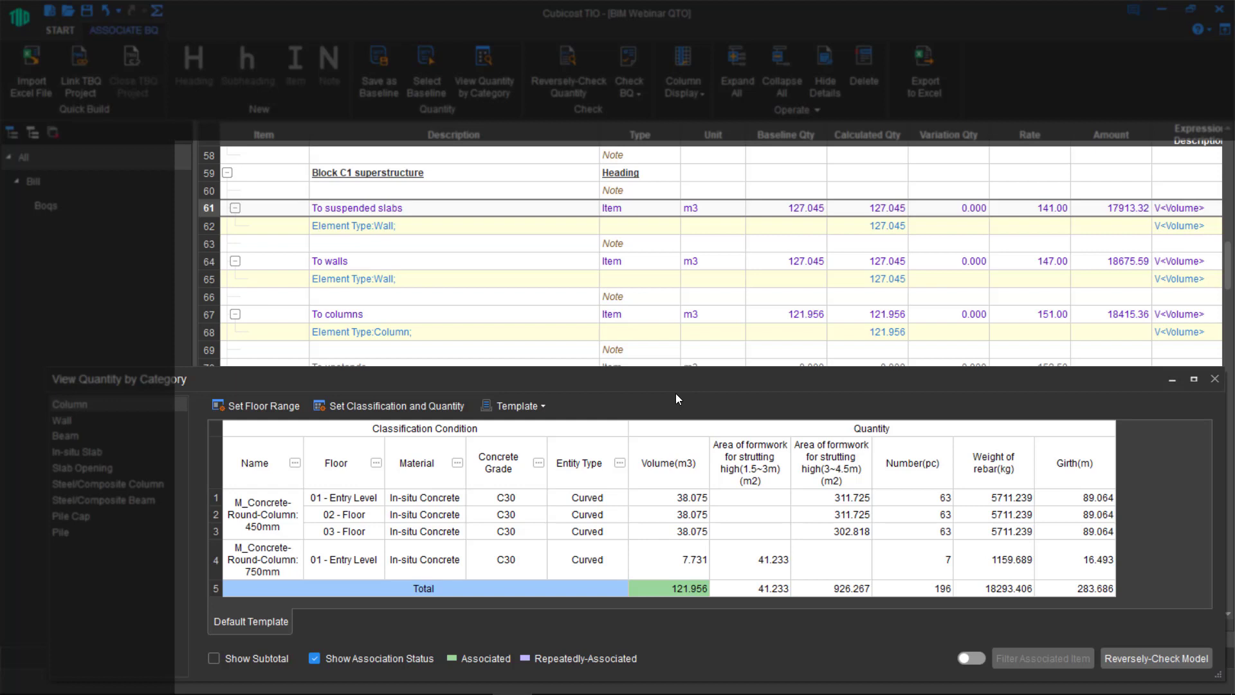
- Reverse-check the bill's column volume total and zoom to each listed 0.604 m3 round column
click(668, 587)
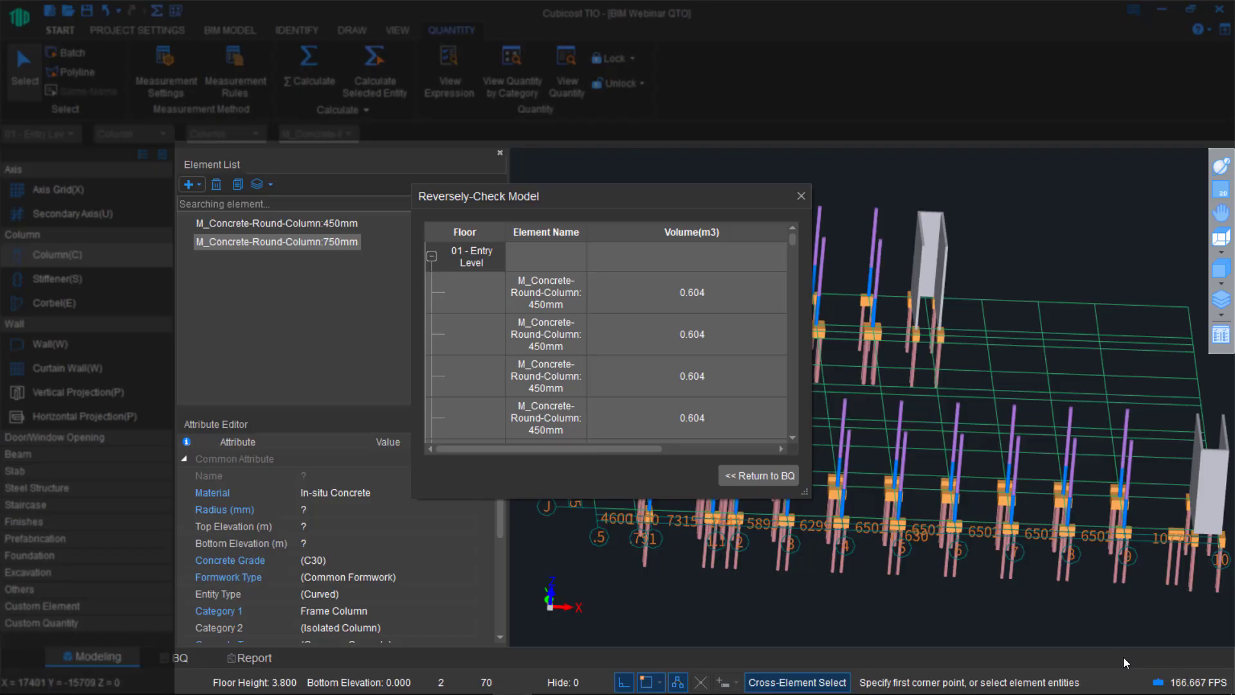
click(706, 329)
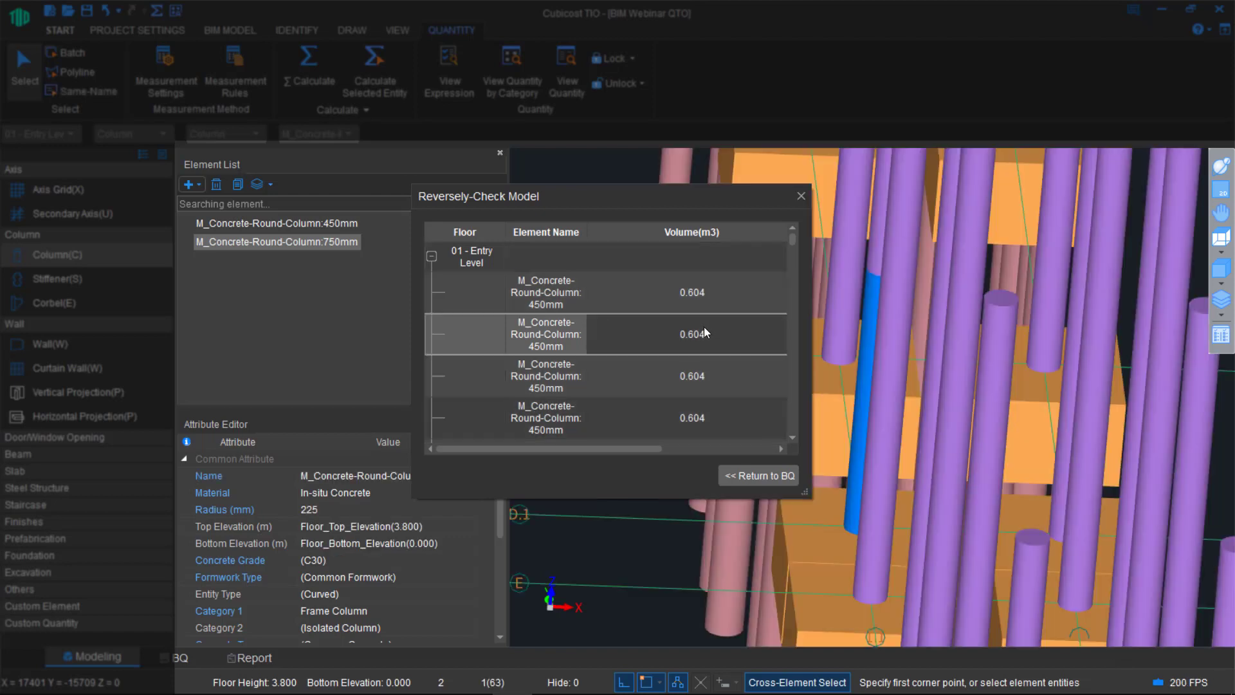
click(713, 369)
click(655, 404)
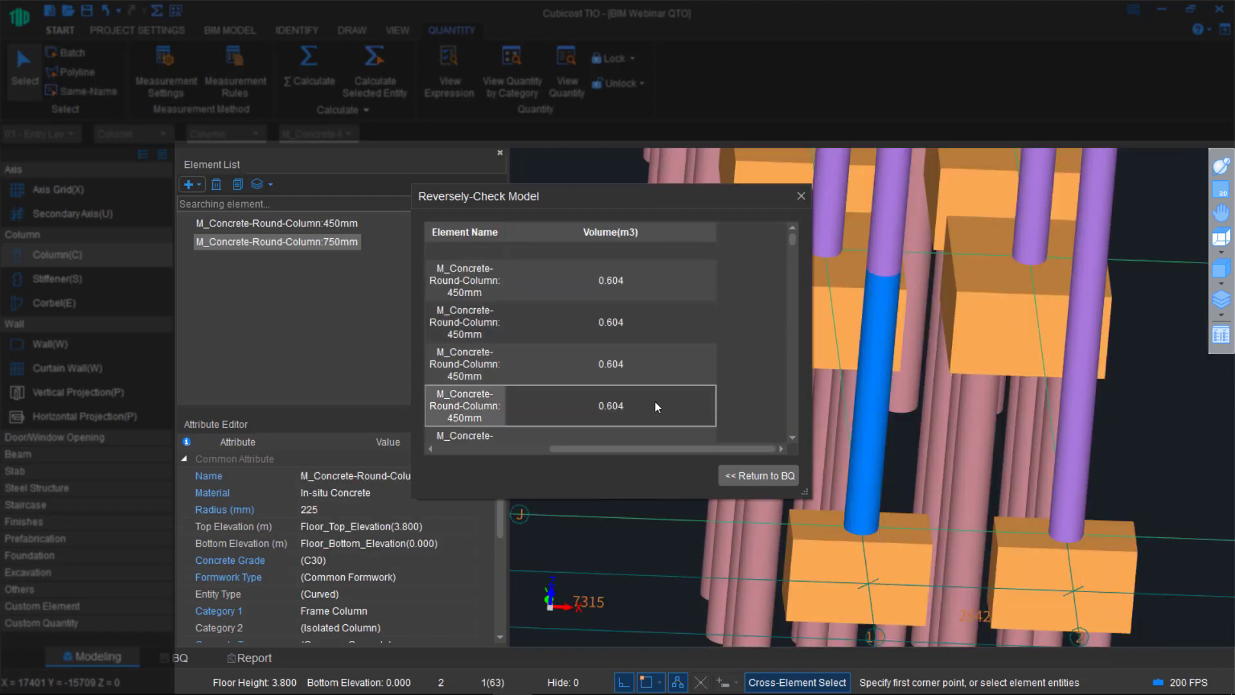
click(650, 364)
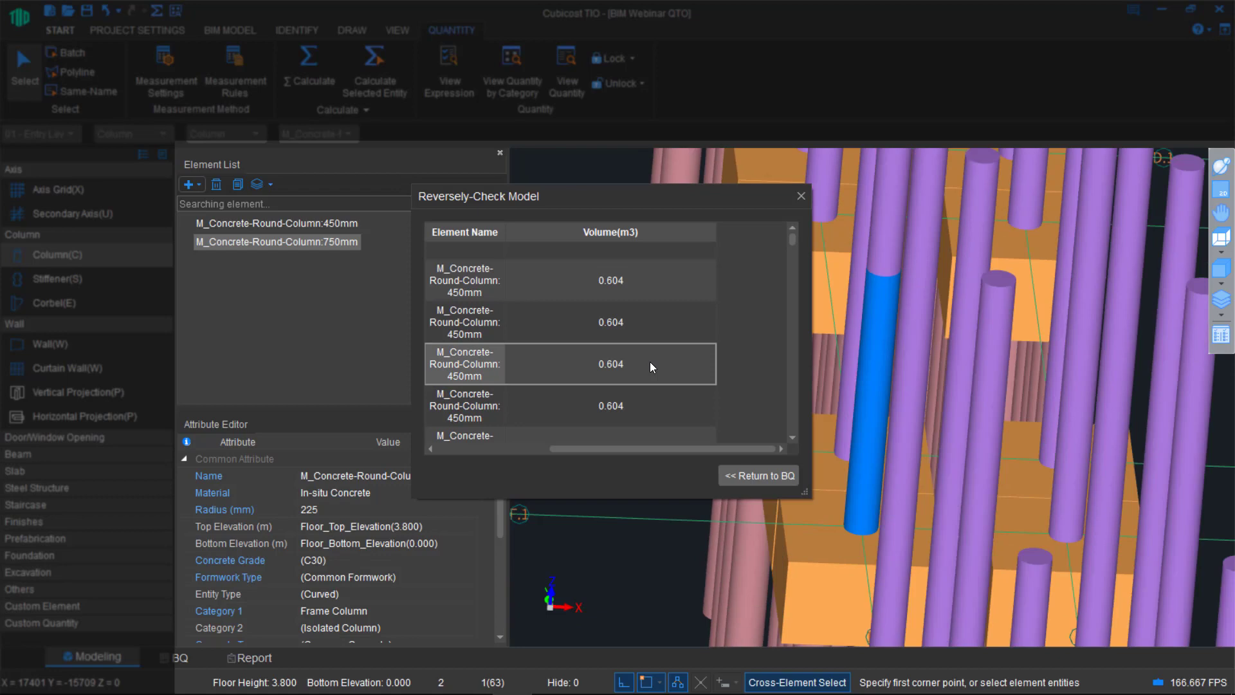
click(629, 402)
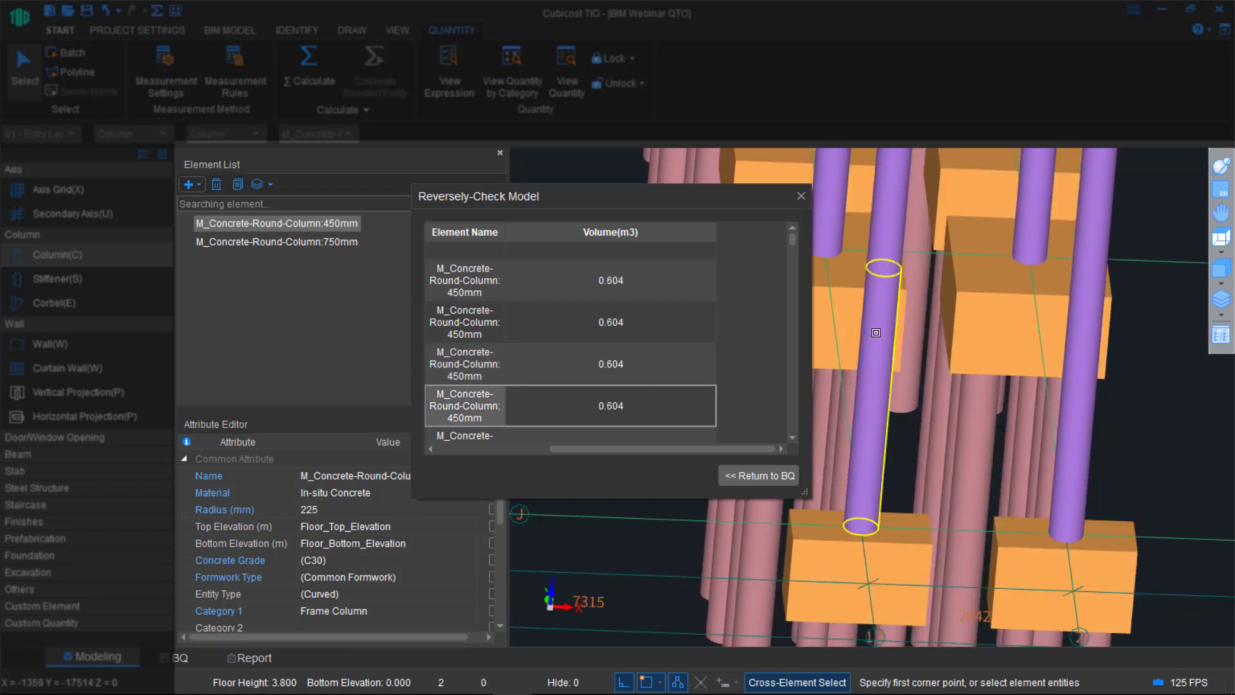
key(Escape)
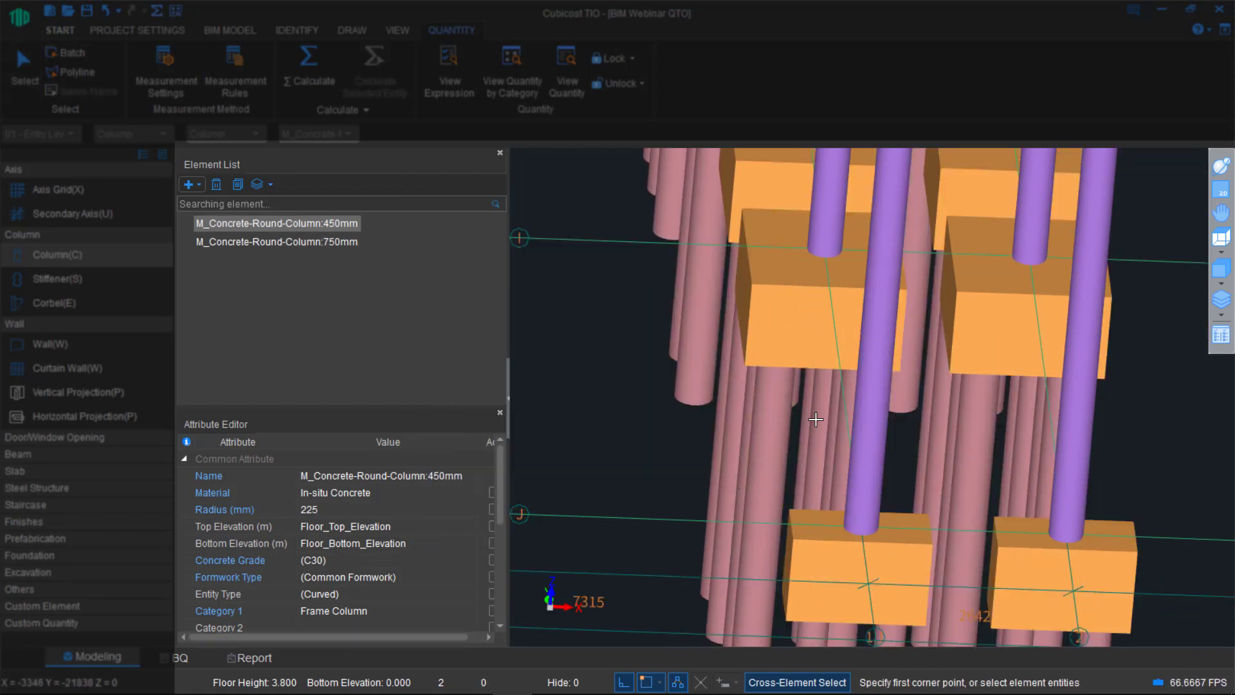
- Select all same-name 450mm round columns and set their radius to 500 mm
click(889, 348)
right_click(889, 348)
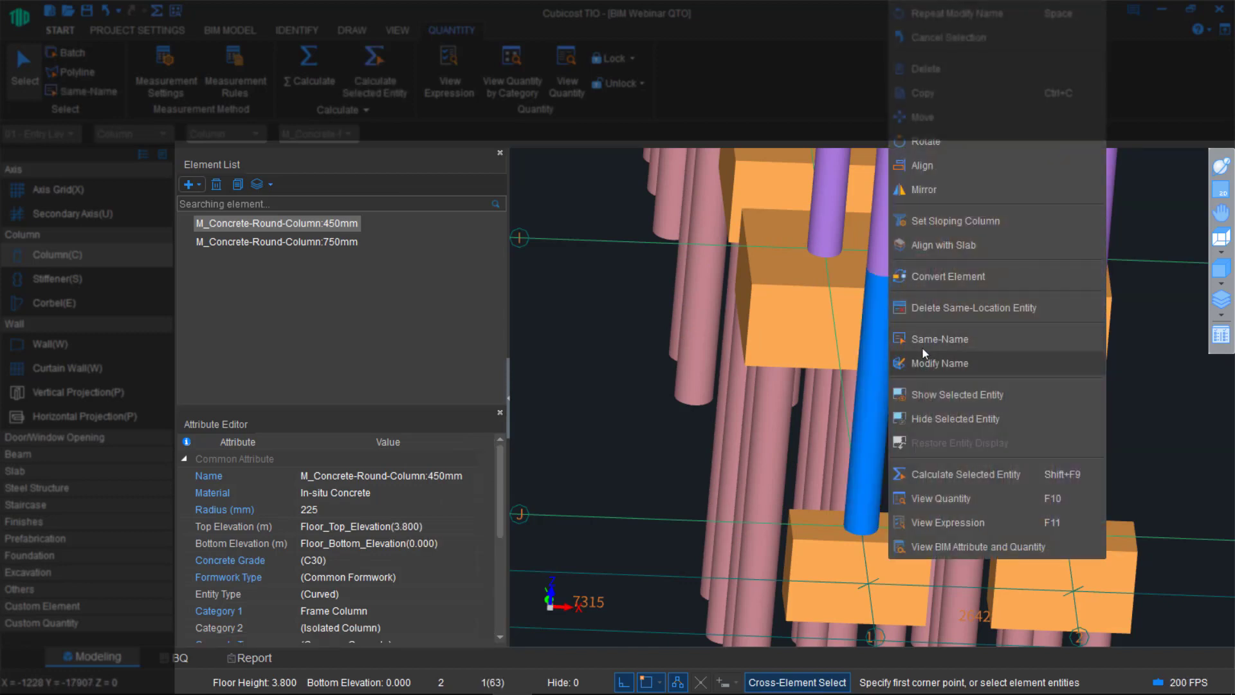
click(956, 348)
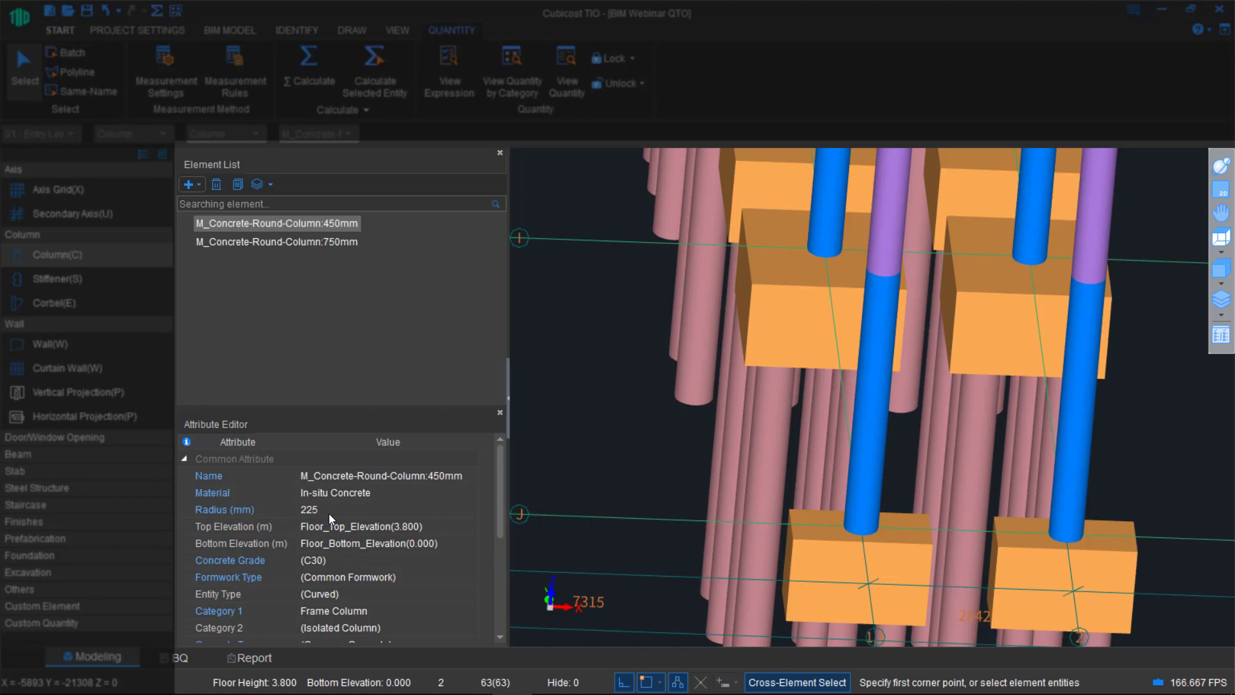
click(329, 512)
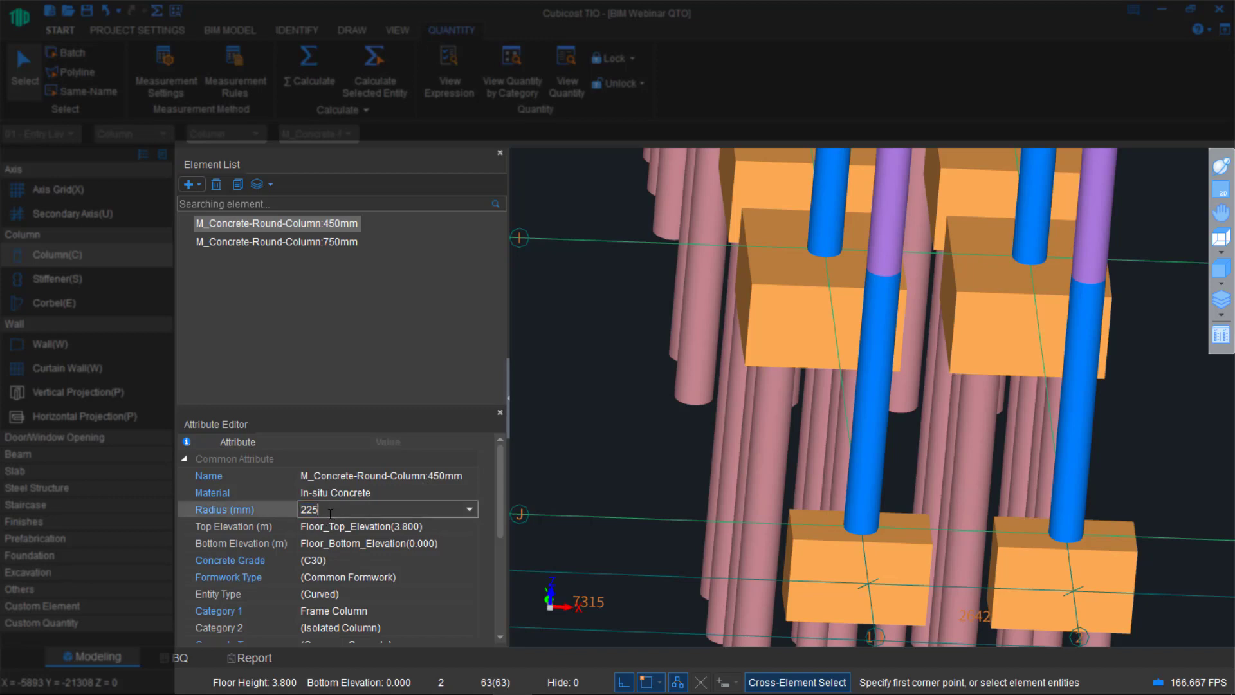
double_click(329, 511)
text(500)
key(Return)
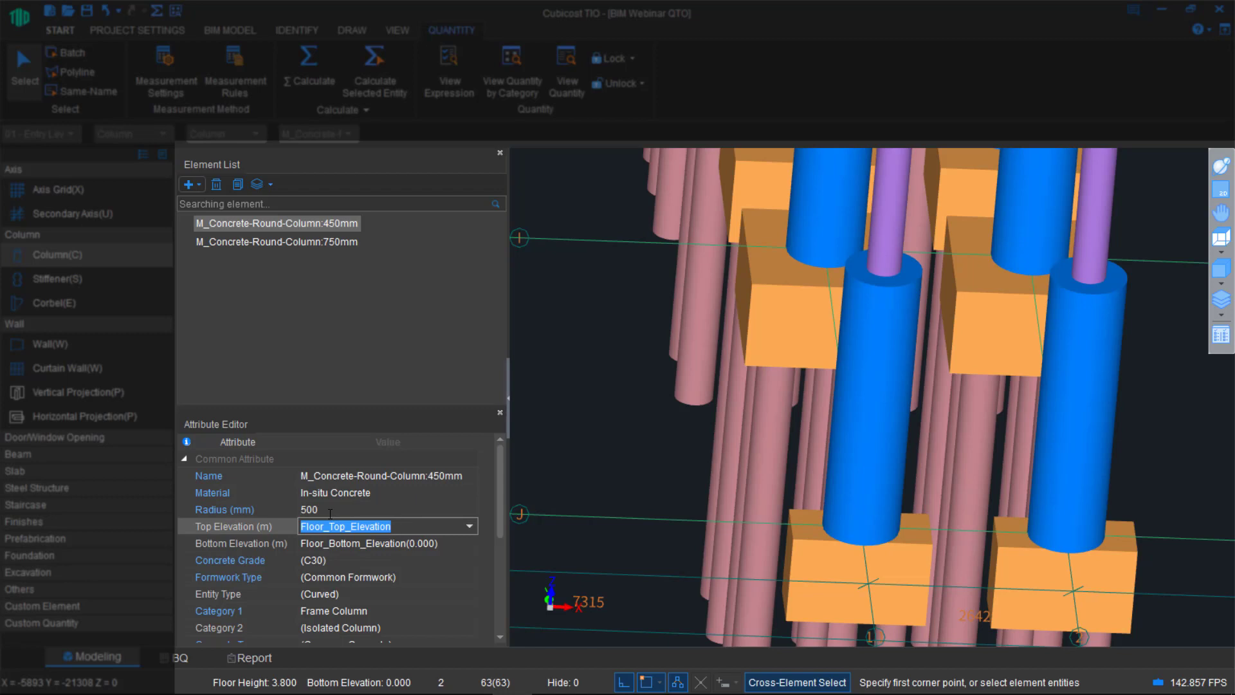
click(388, 442)
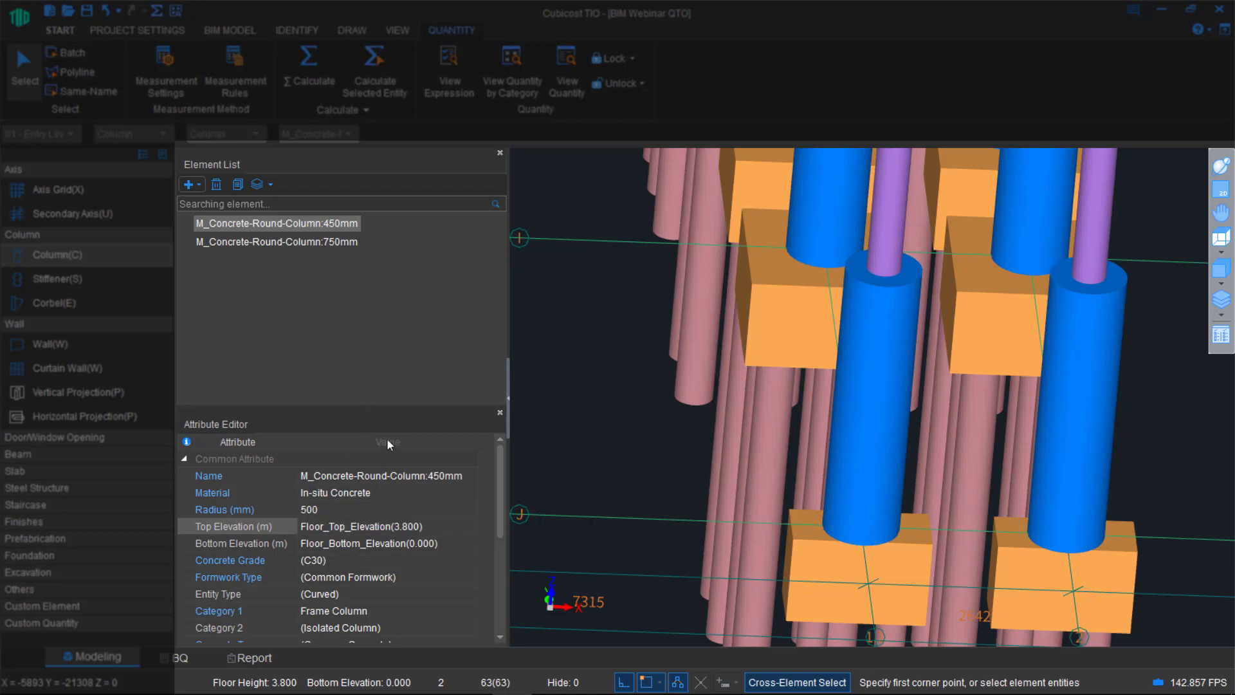
- Set the selected columns' Display Style fill colour to red
scroll(401, 518, down, 4)
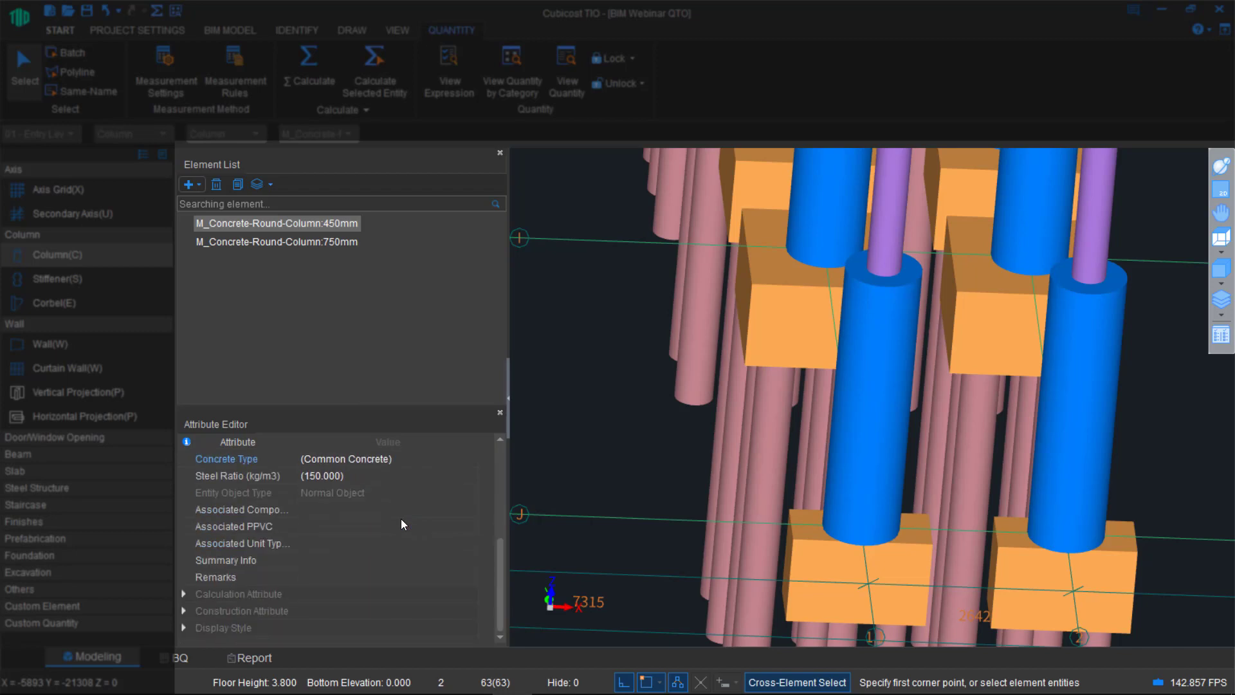
click(184, 628)
scroll(281, 615, down, 1)
click(384, 610)
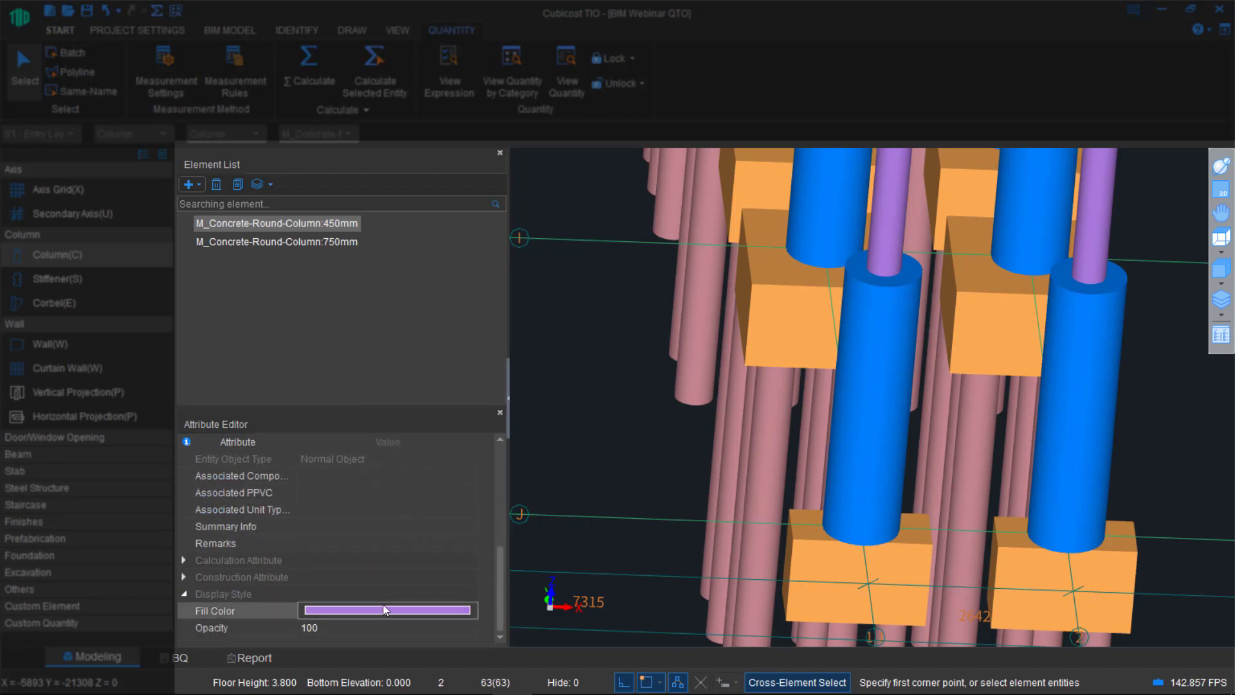
click(384, 610)
click(467, 613)
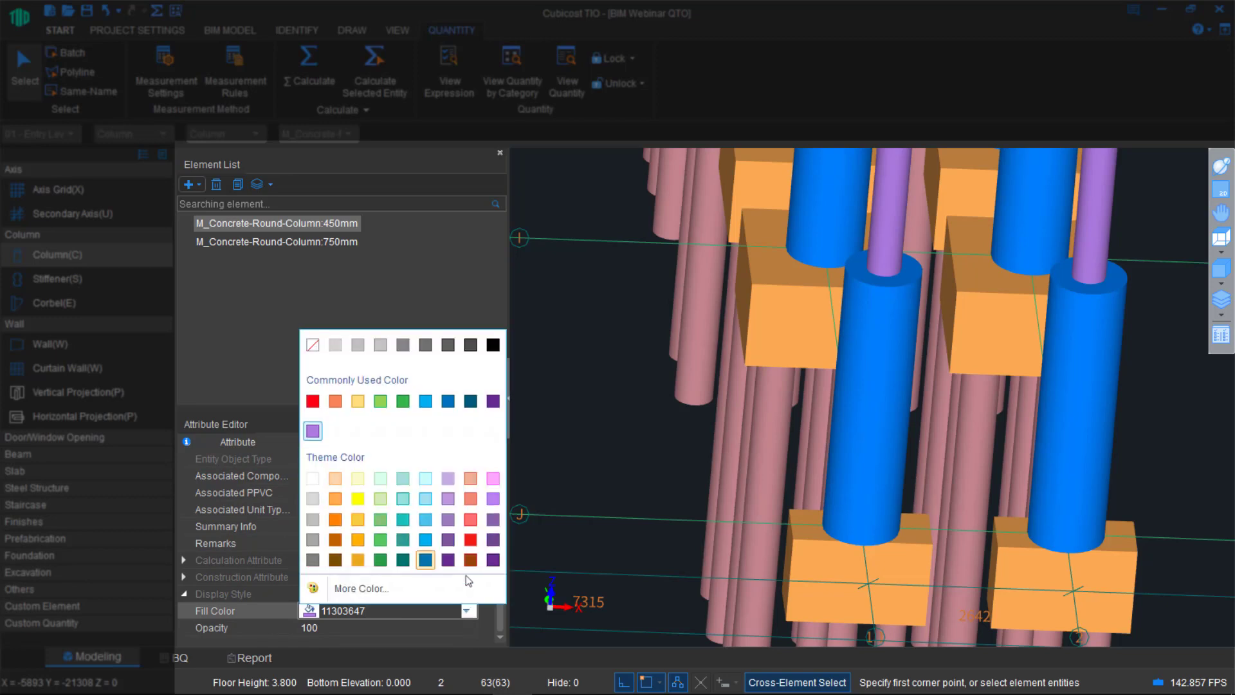
click(469, 540)
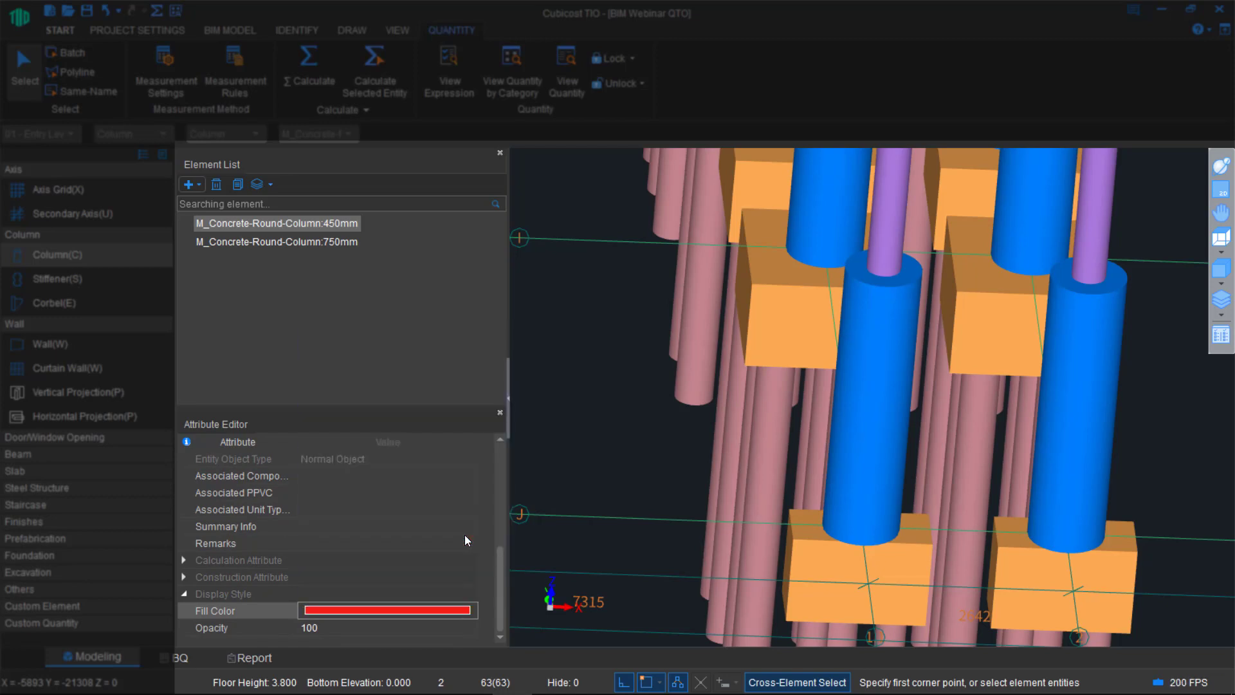
click(306, 247)
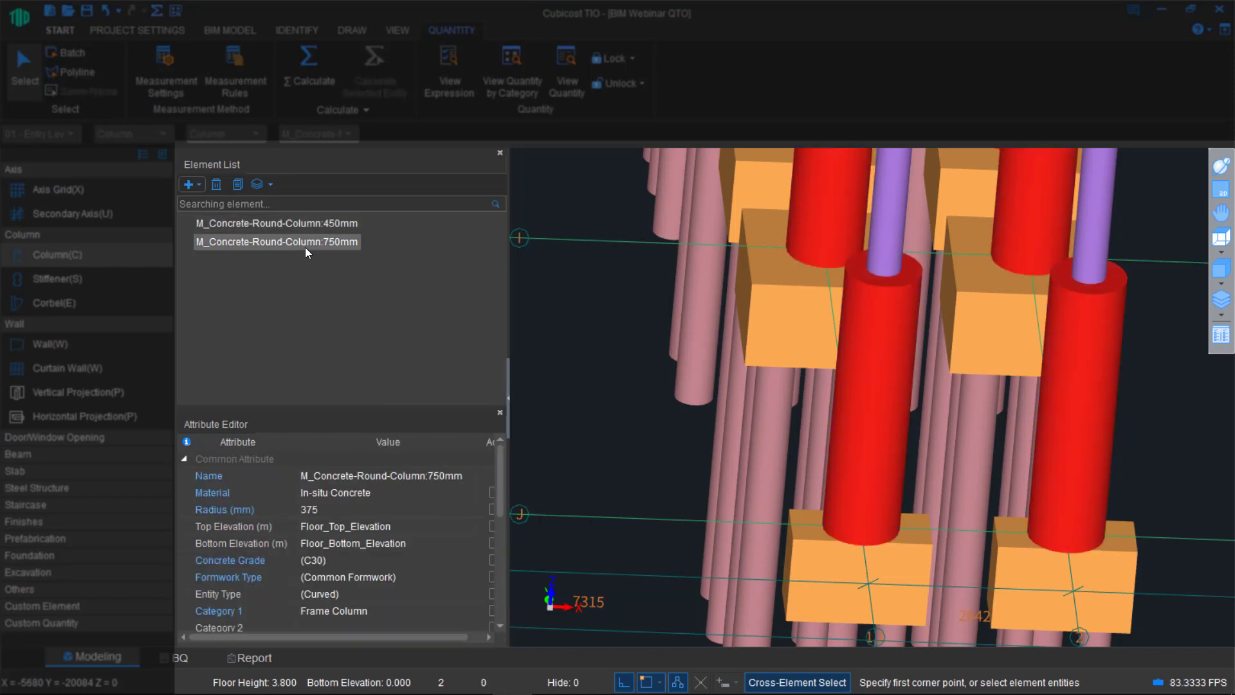
scroll(1033, 285, down, 2)
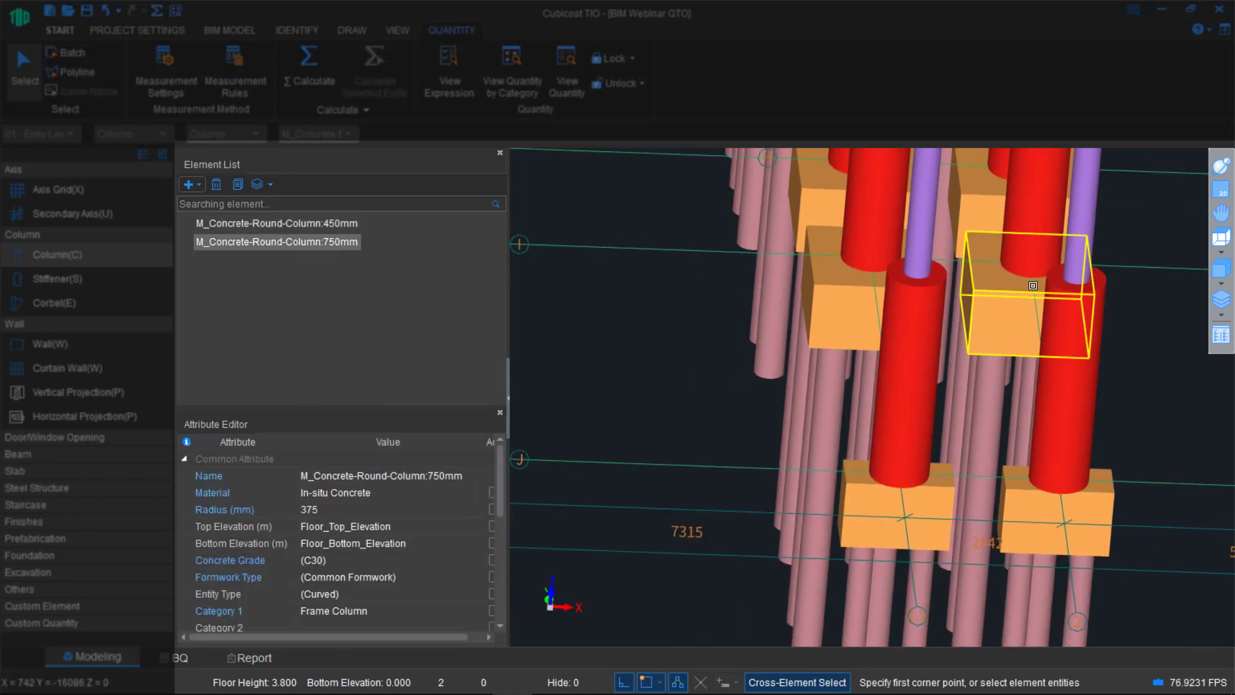
scroll(1034, 285, down, 5)
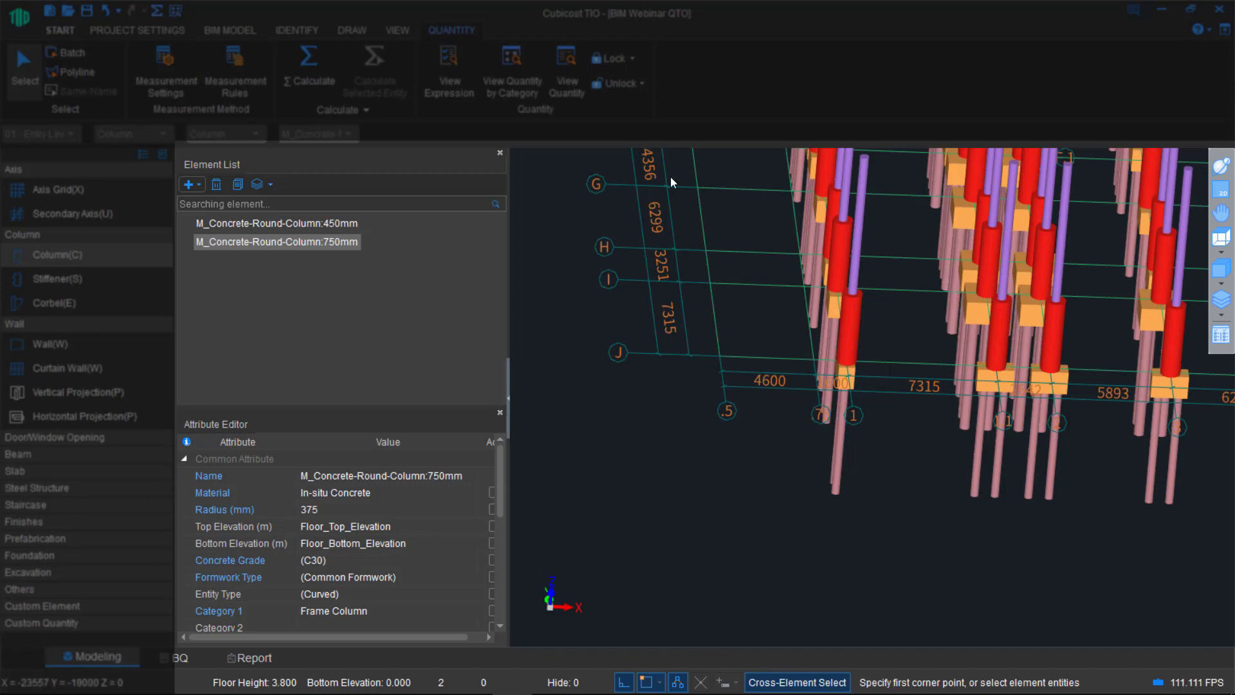
- Recalculate summary quantities for 01 - Entry Level after the column edits
click(310, 73)
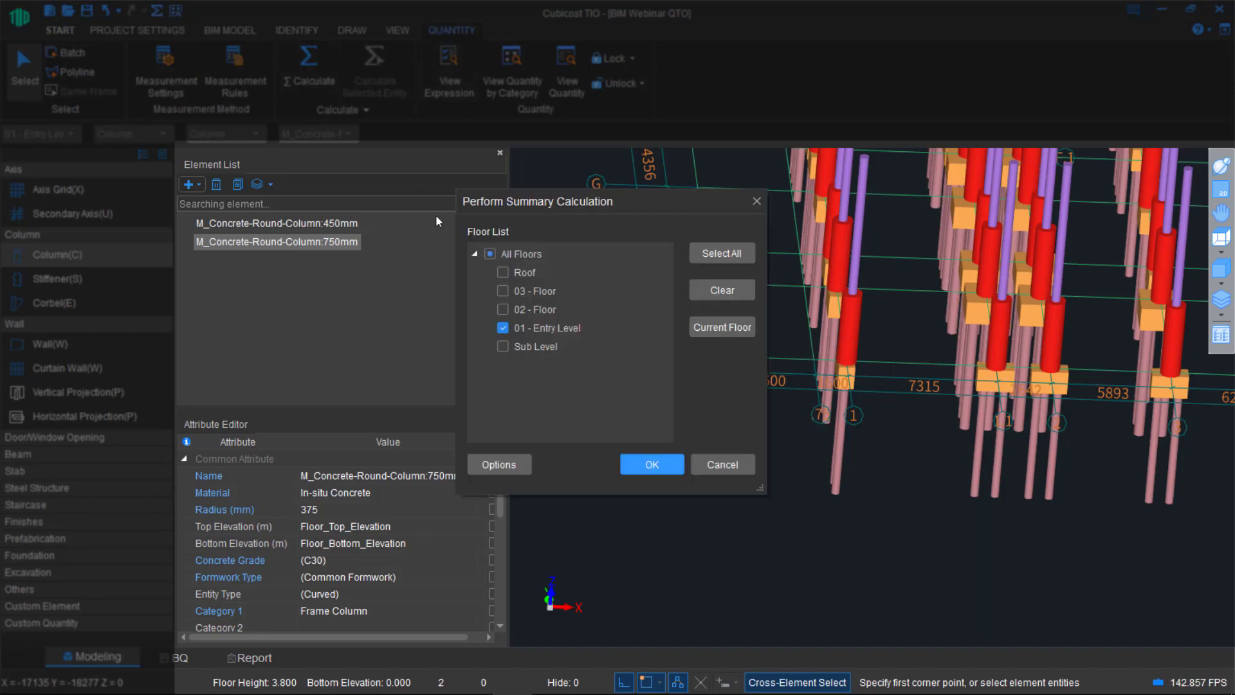
click(651, 465)
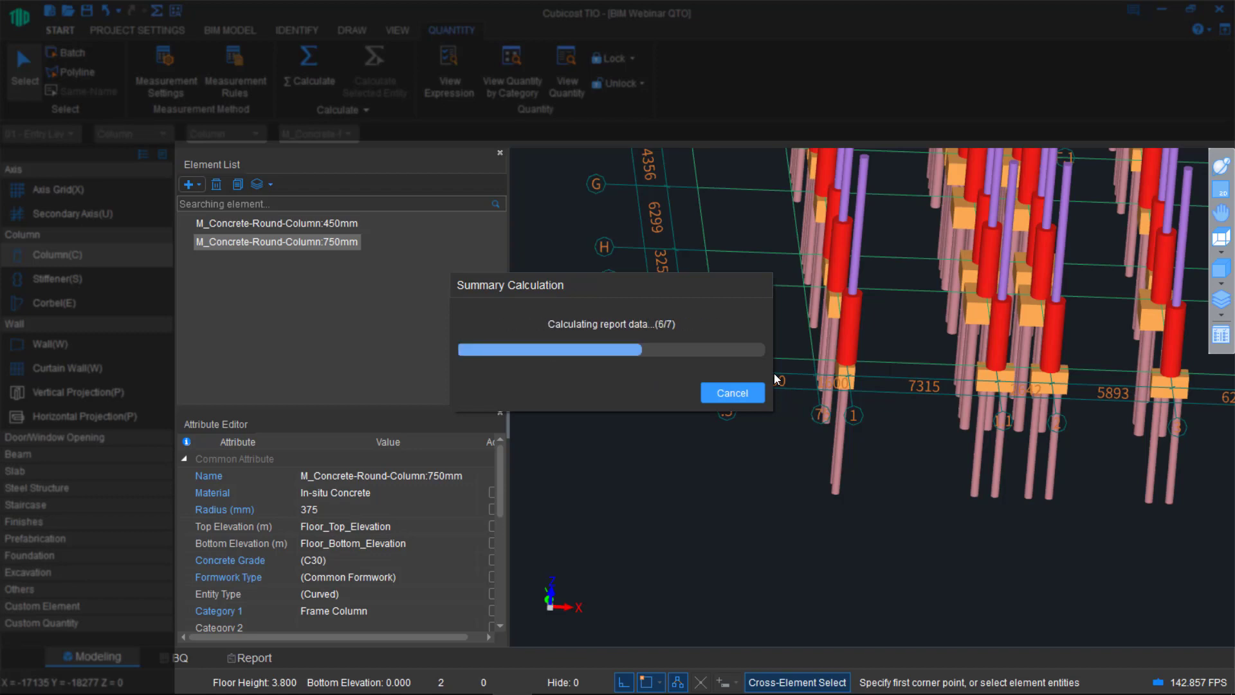
click(733, 393)
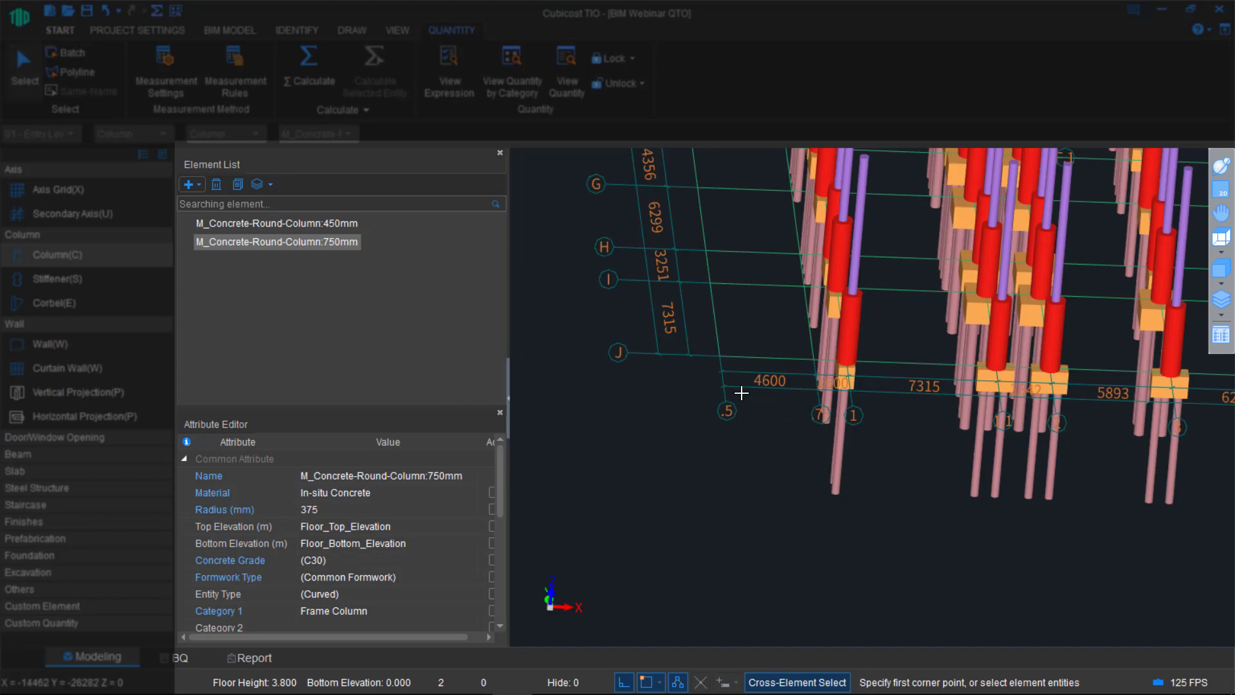